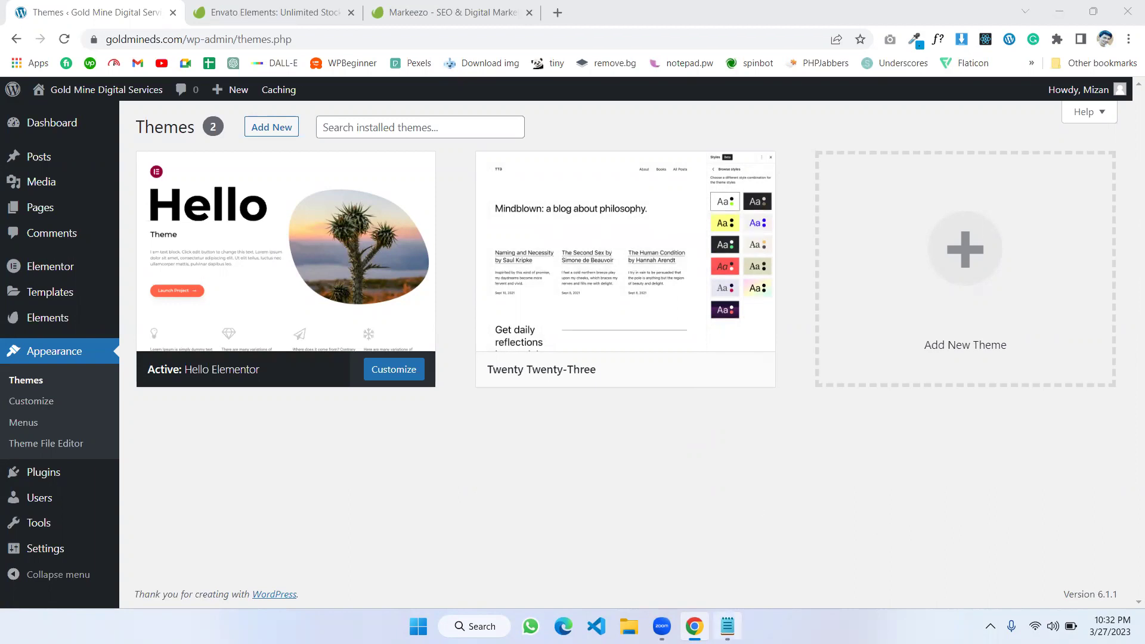
Step: Open the Steps notes in Notepad and review the first step about the Hello Elementor theme and required plugins
click(727, 627)
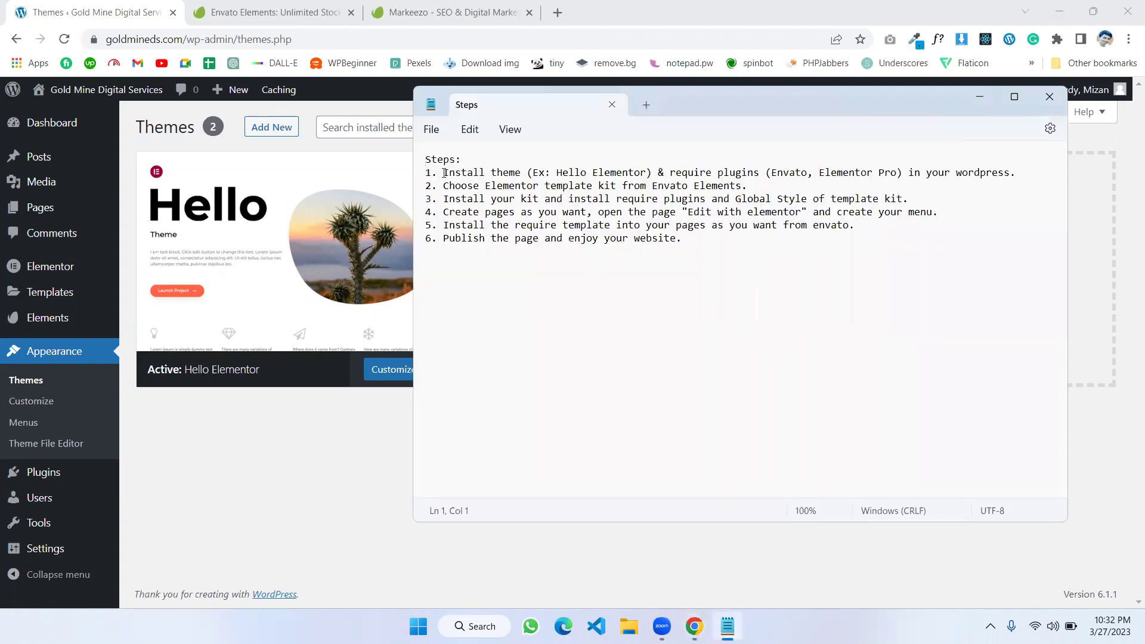
drag(444, 173, 525, 173)
click(520, 173)
drag(445, 174, 533, 173)
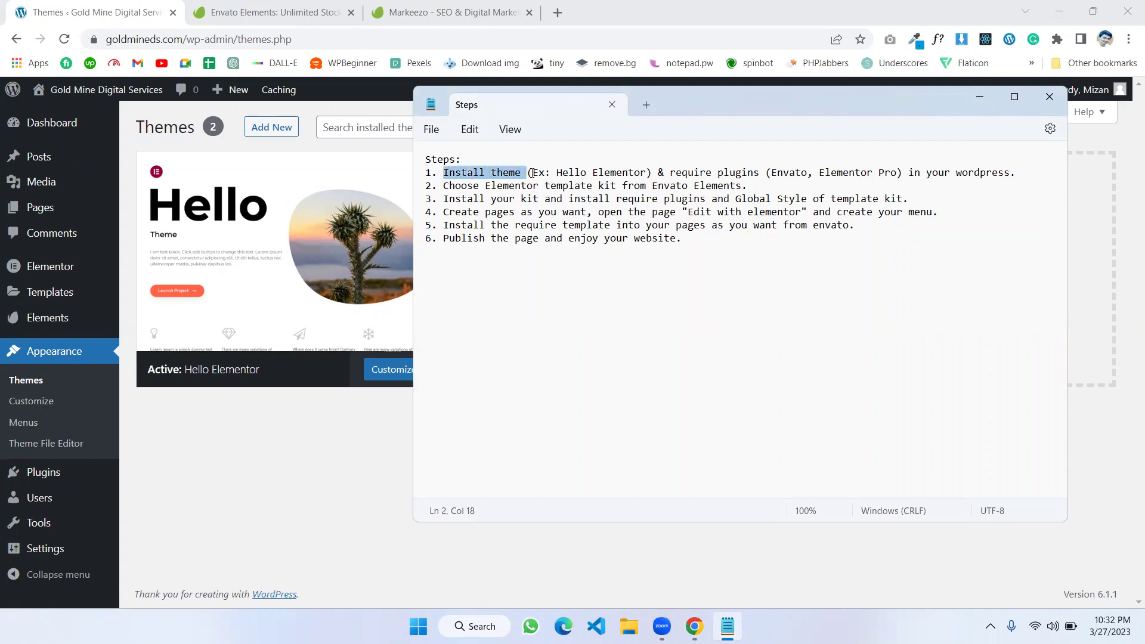
click(541, 173)
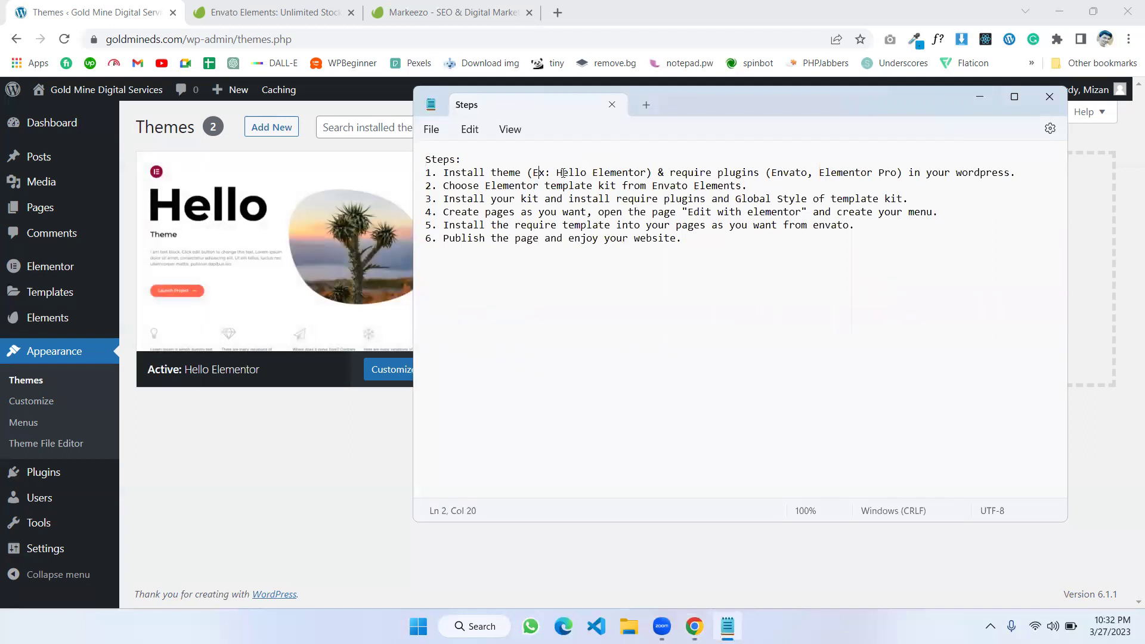
drag(559, 173, 646, 169)
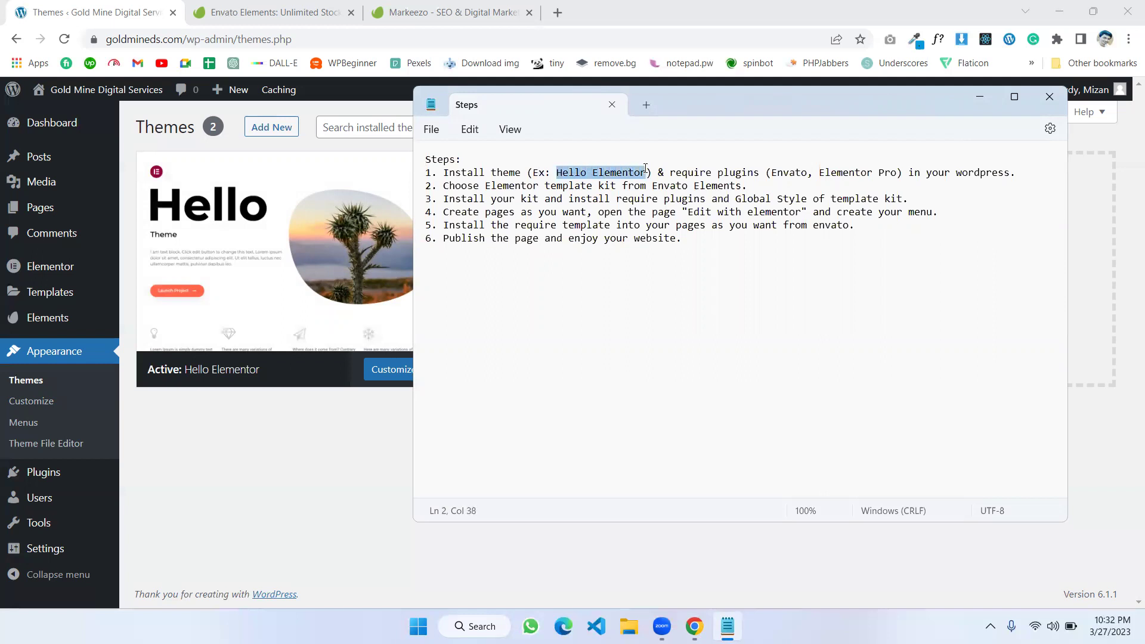
click(562, 174)
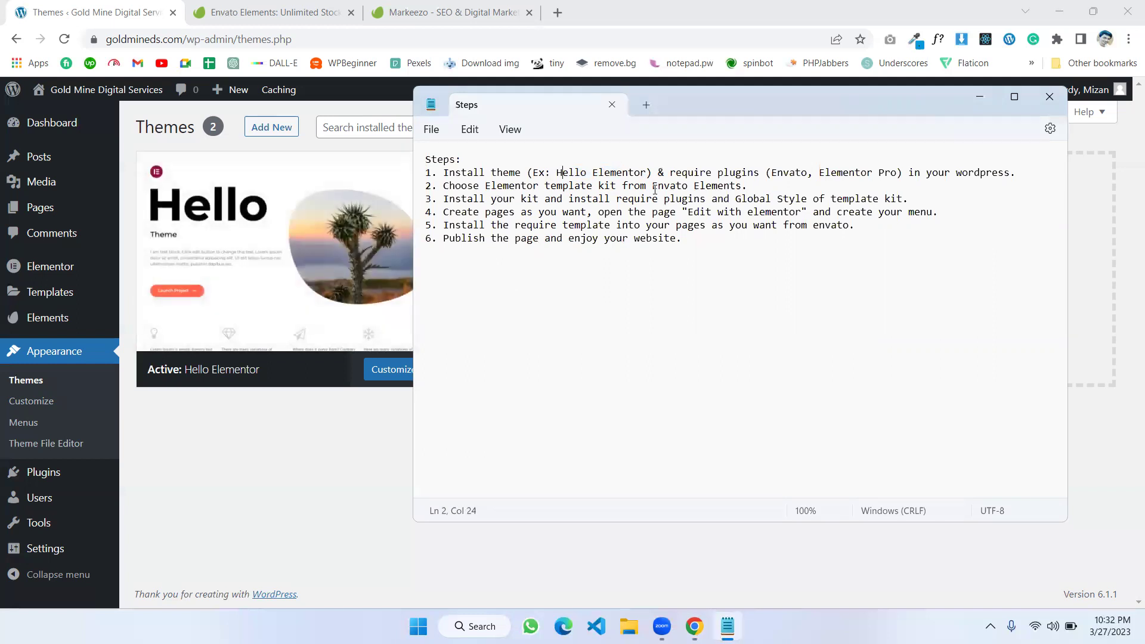
drag(675, 173, 898, 173)
Step: Return to the WordPress admin and check the installed plugins for Elementor, Elementor Pro and Envato Elements
click(267, 482)
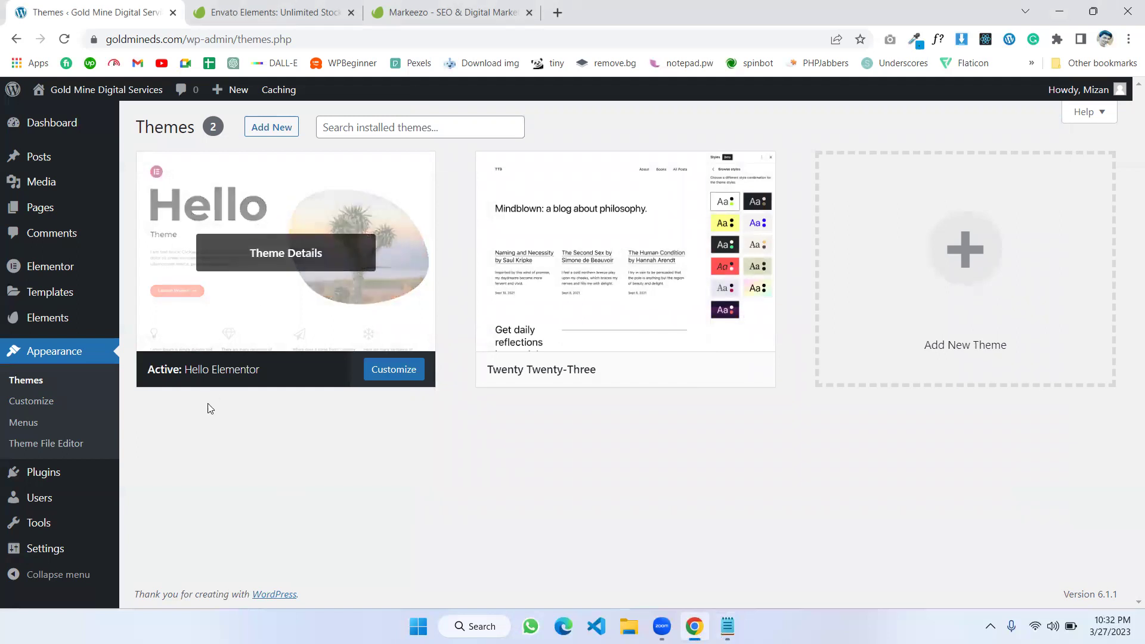
mouse_move(78, 474)
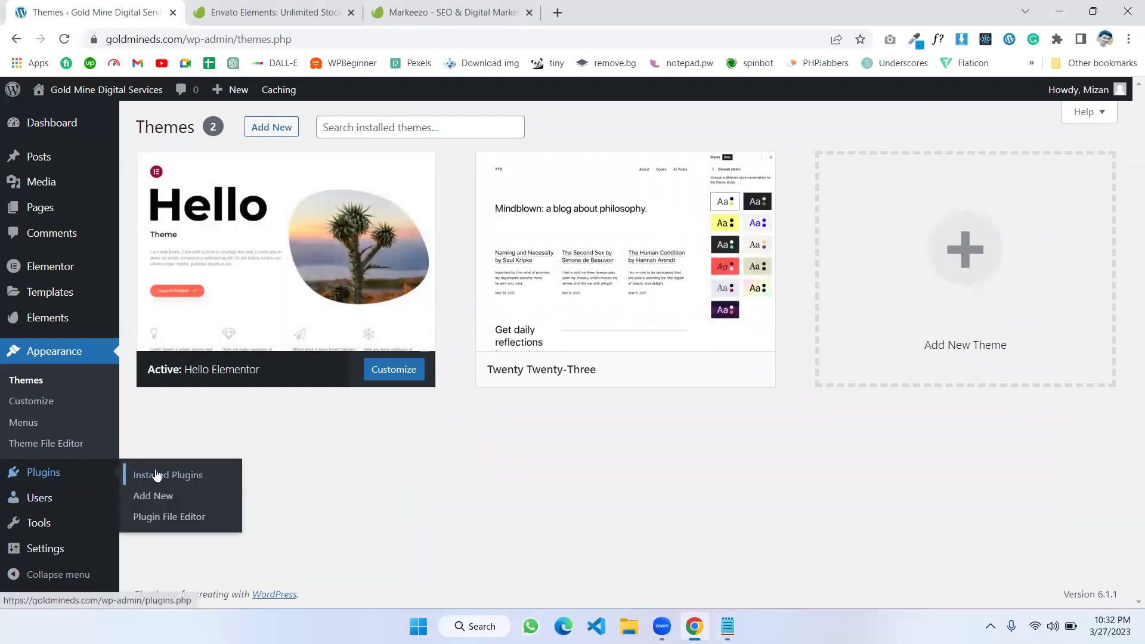
click(168, 480)
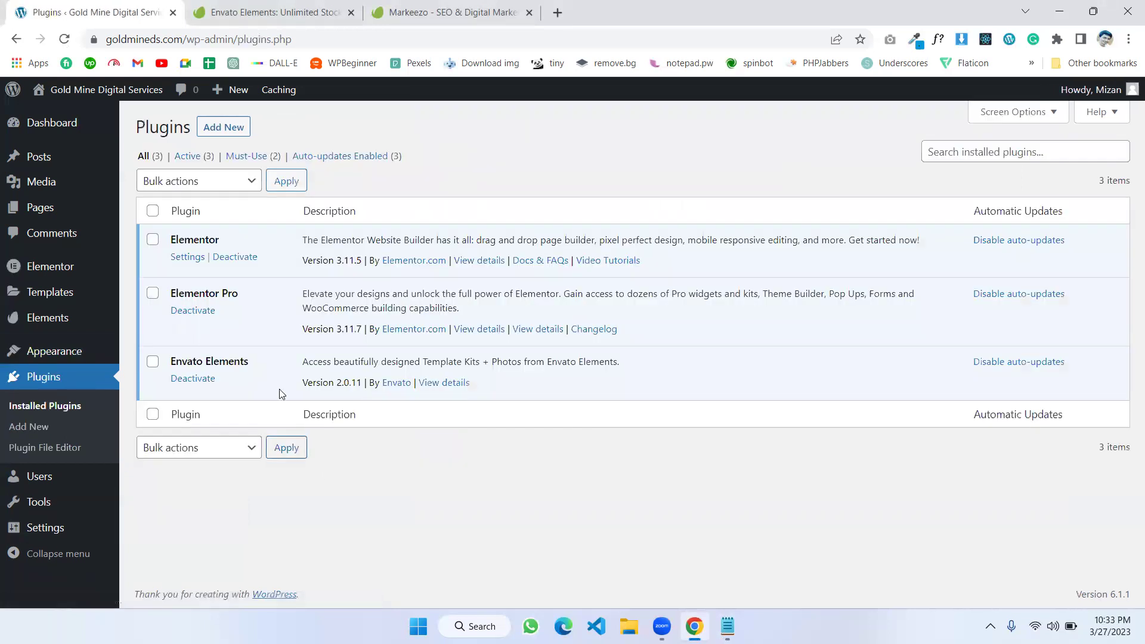
drag(172, 239, 220, 240)
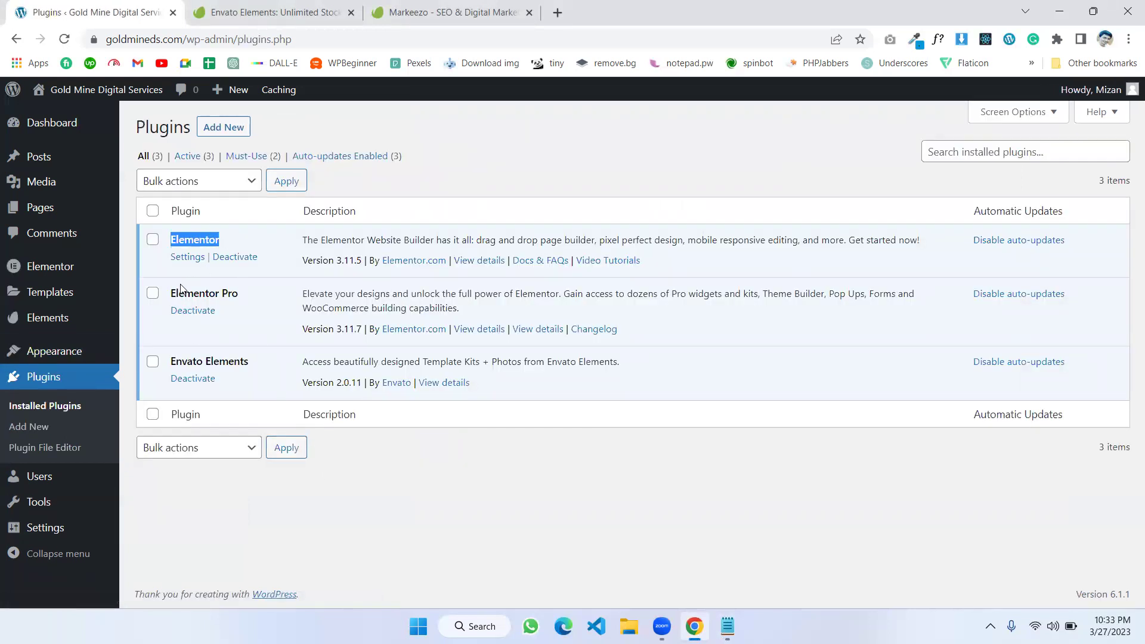
drag(172, 292, 231, 294)
drag(169, 362, 261, 367)
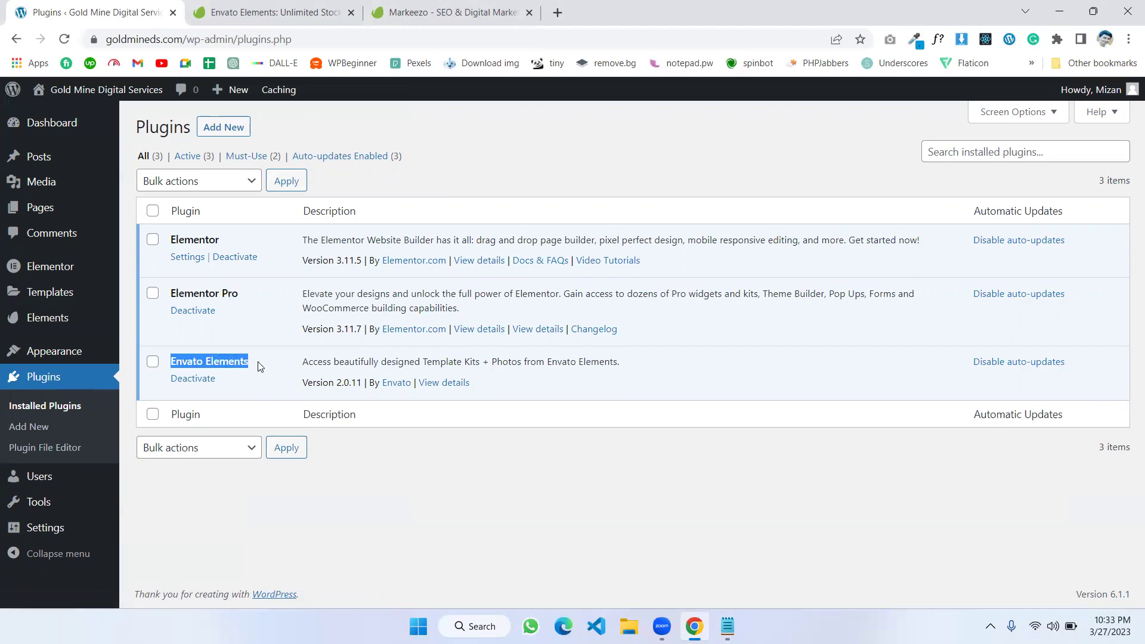
Step: Check the notes for the template kit step and switch to the Envato Elements home page in the browser
click(727, 626)
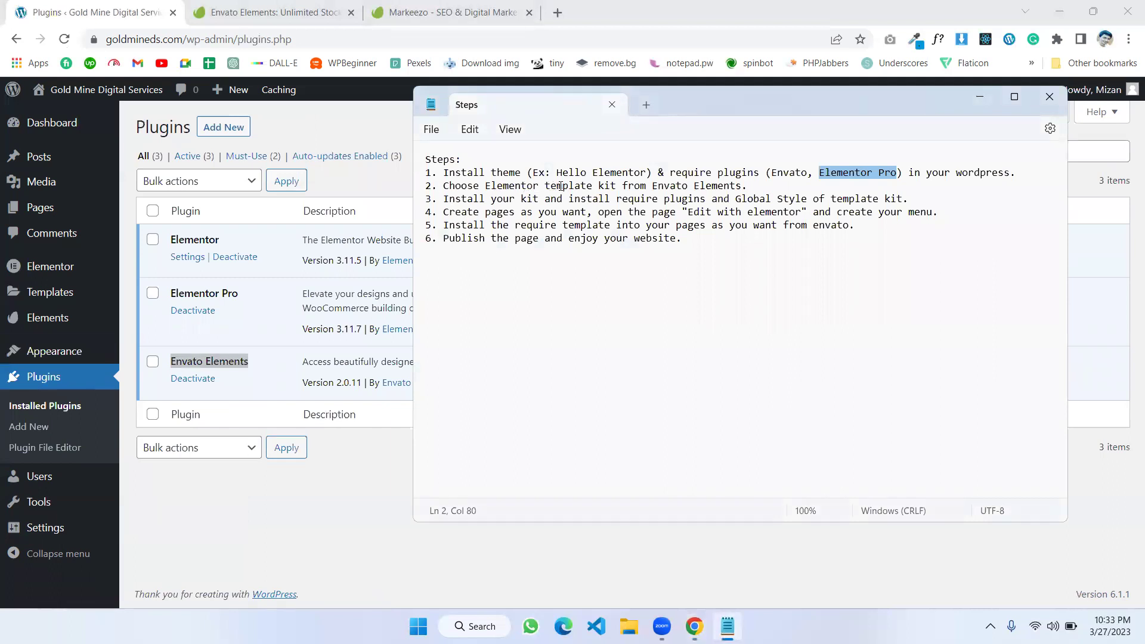
click(269, 465)
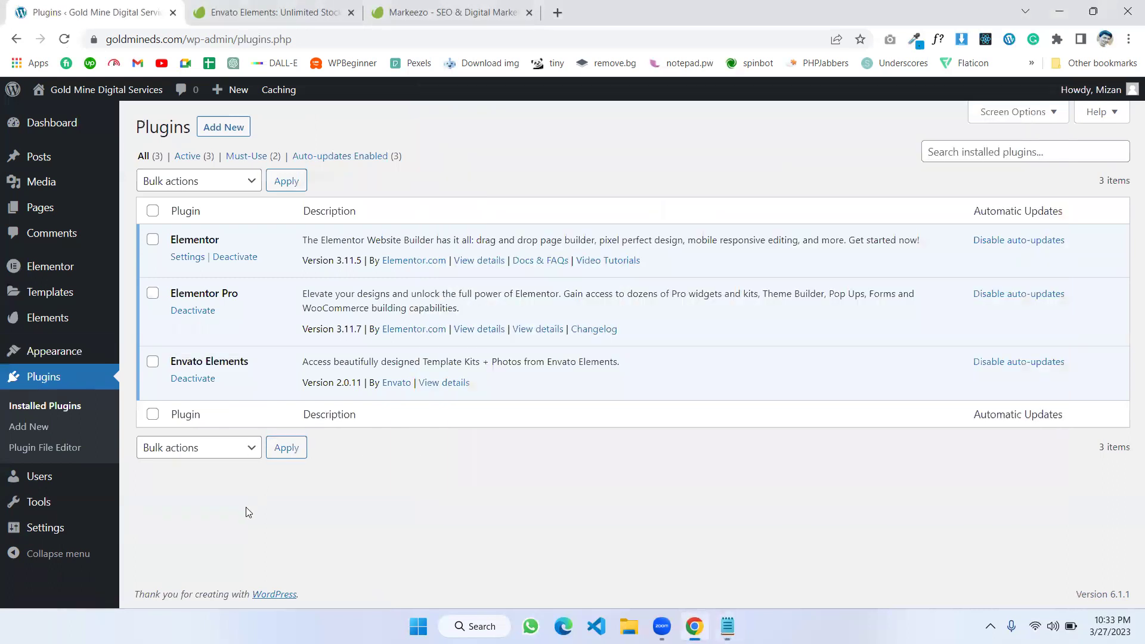
click(252, 13)
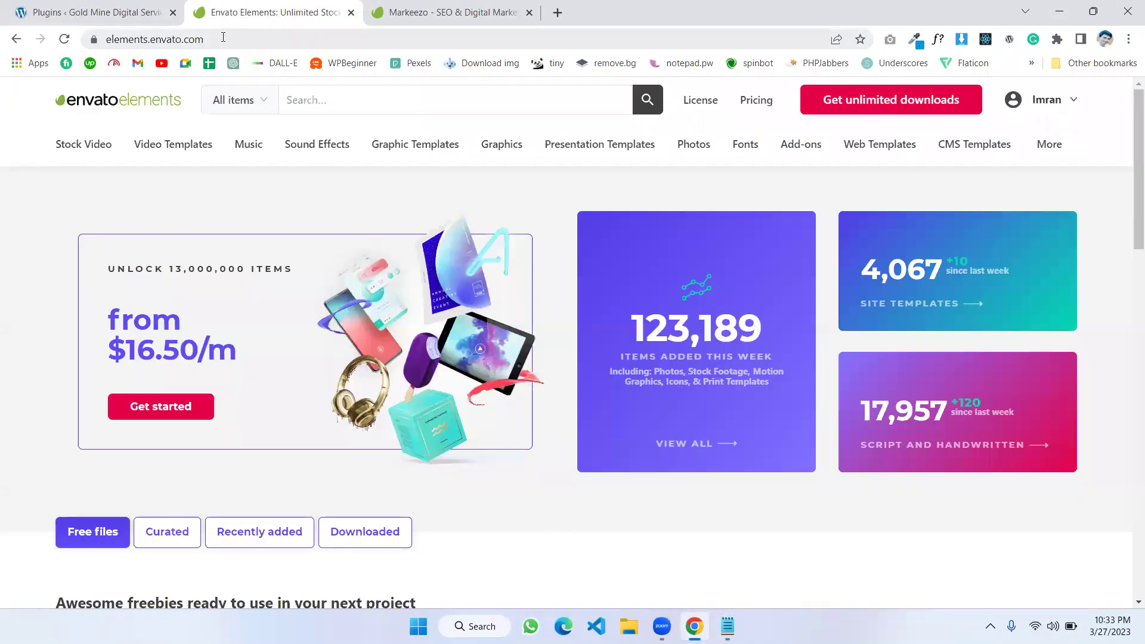
click(223, 37)
click(258, 37)
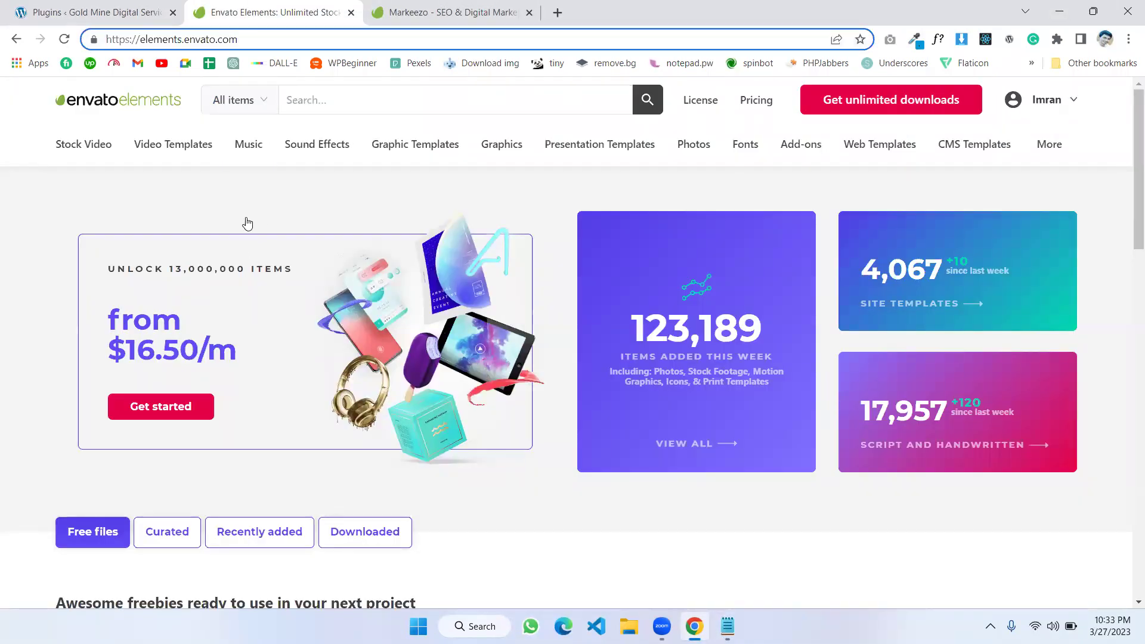
Step: Search the WordPress category of Envato Elements for "digital marketing website"
click(241, 107)
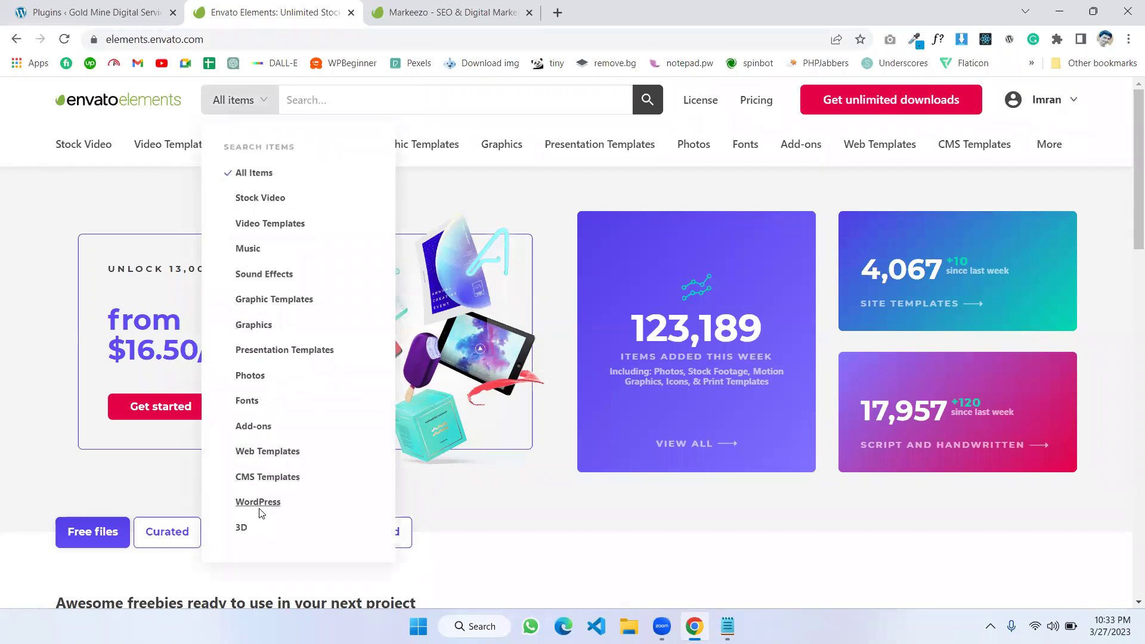
click(256, 504)
click(318, 106)
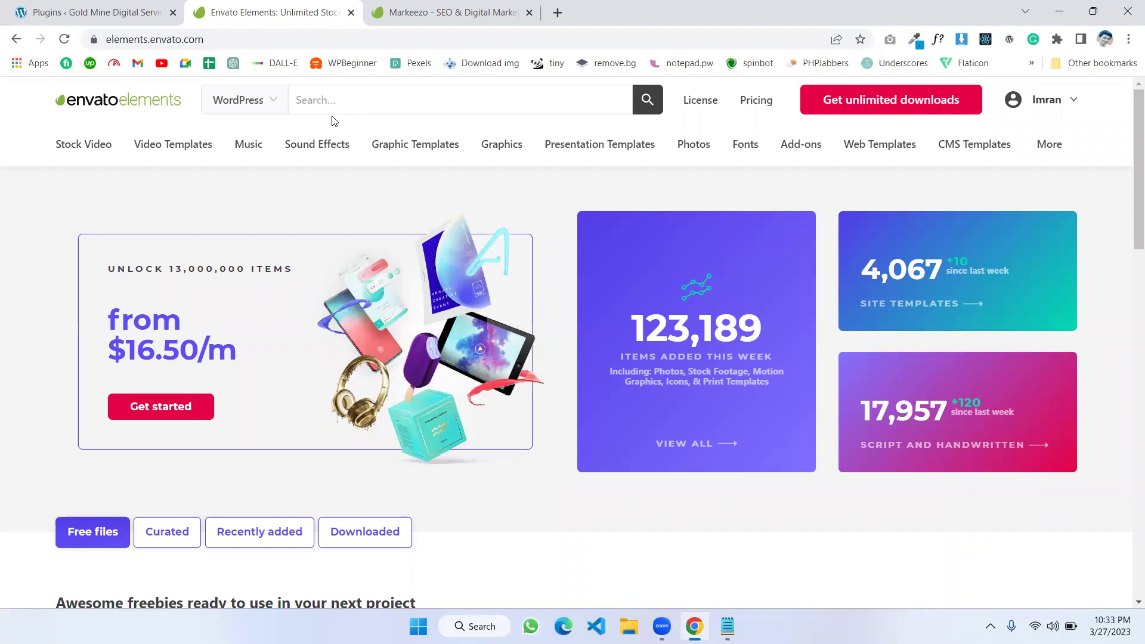
text(digital marketing website)
key(Return)
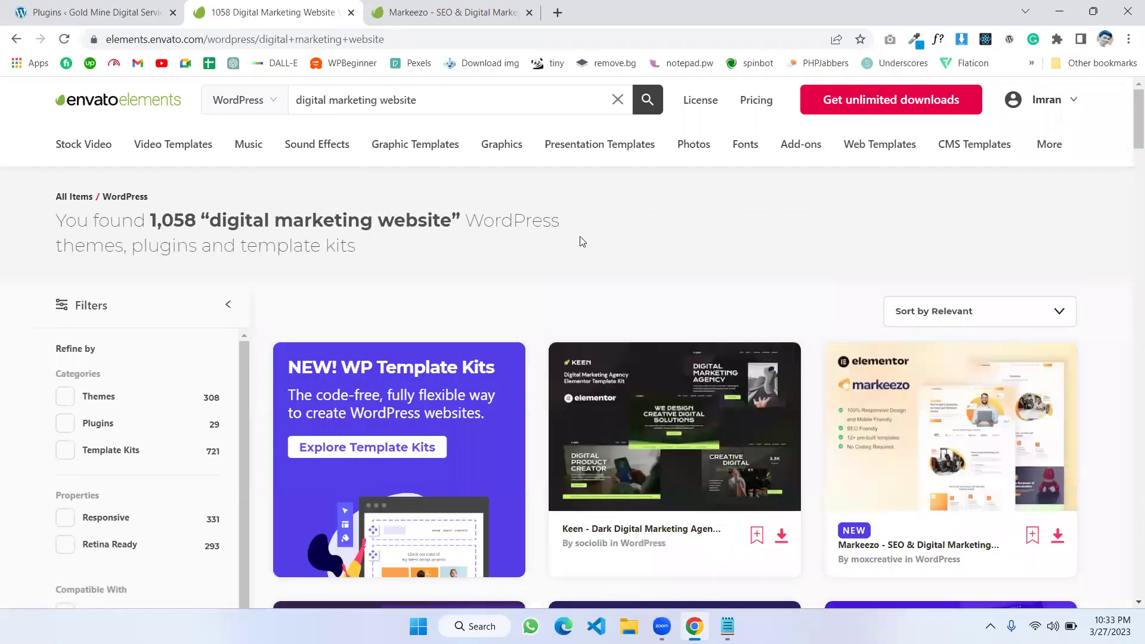
Step: Restrict the search results to the Template Kits category
scroll(578, 243, down, 6)
scroll(484, 249, up, 5)
scroll(484, 249, up, 1)
click(64, 458)
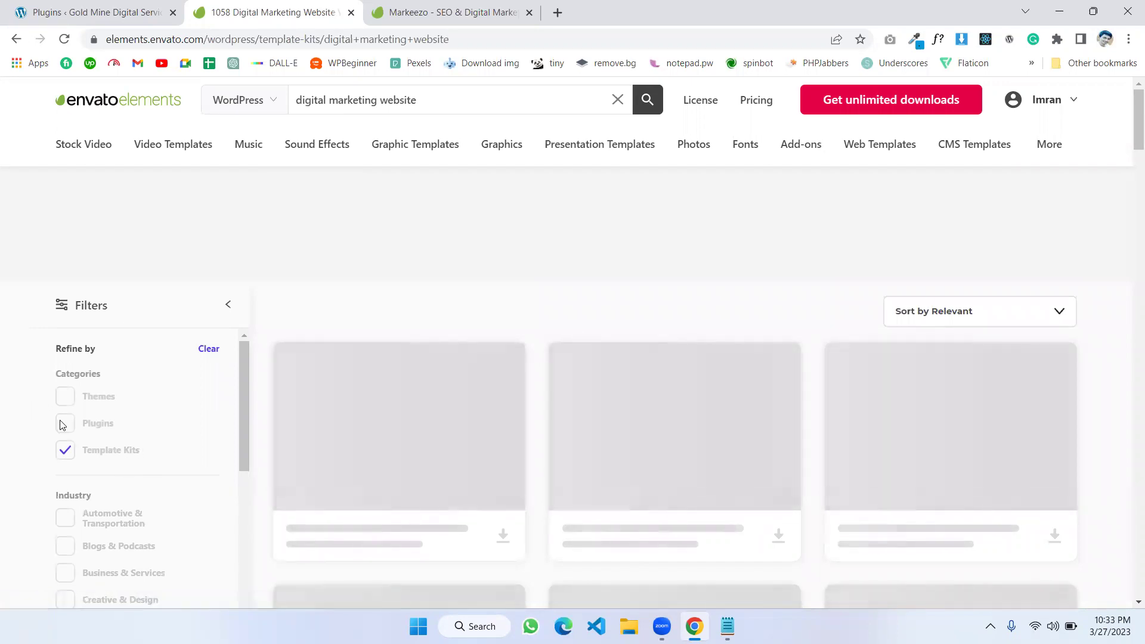
Step: Filter the template kits to those compatible with both Elementor and Elementor Pro
scroll(48, 414, down, 5)
scroll(53, 421, down, 10)
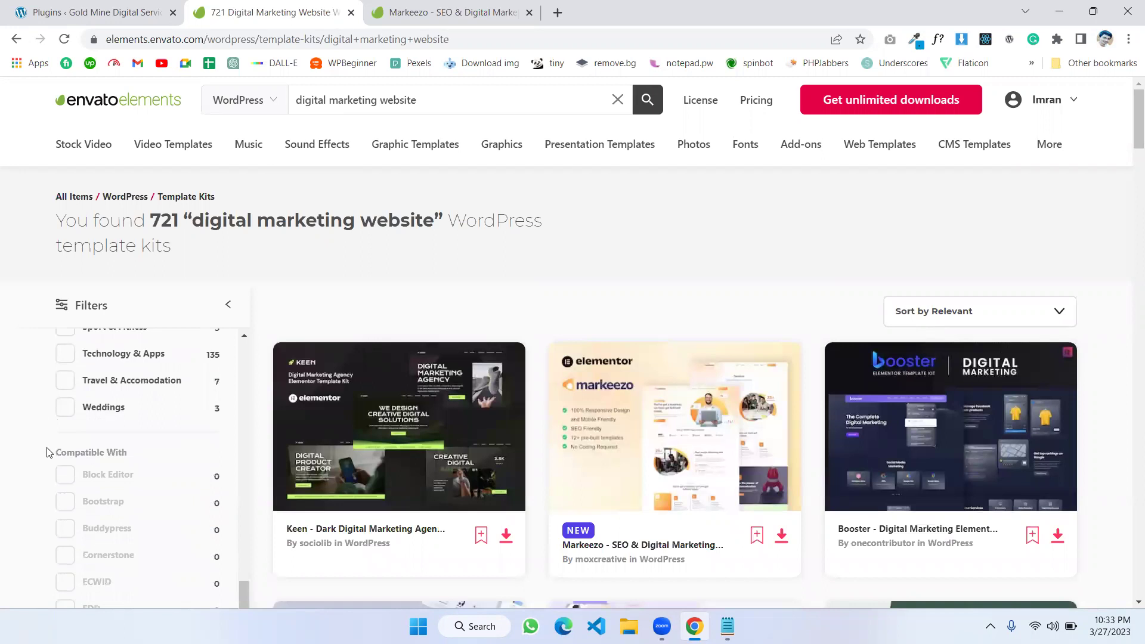
scroll(47, 441, down, 1)
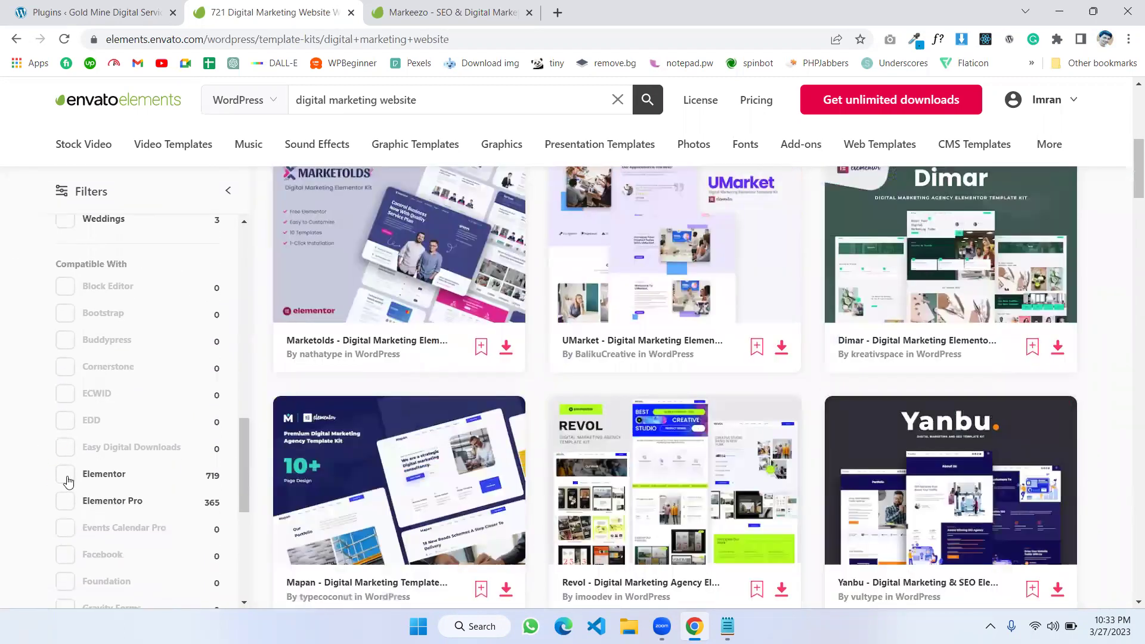
click(66, 477)
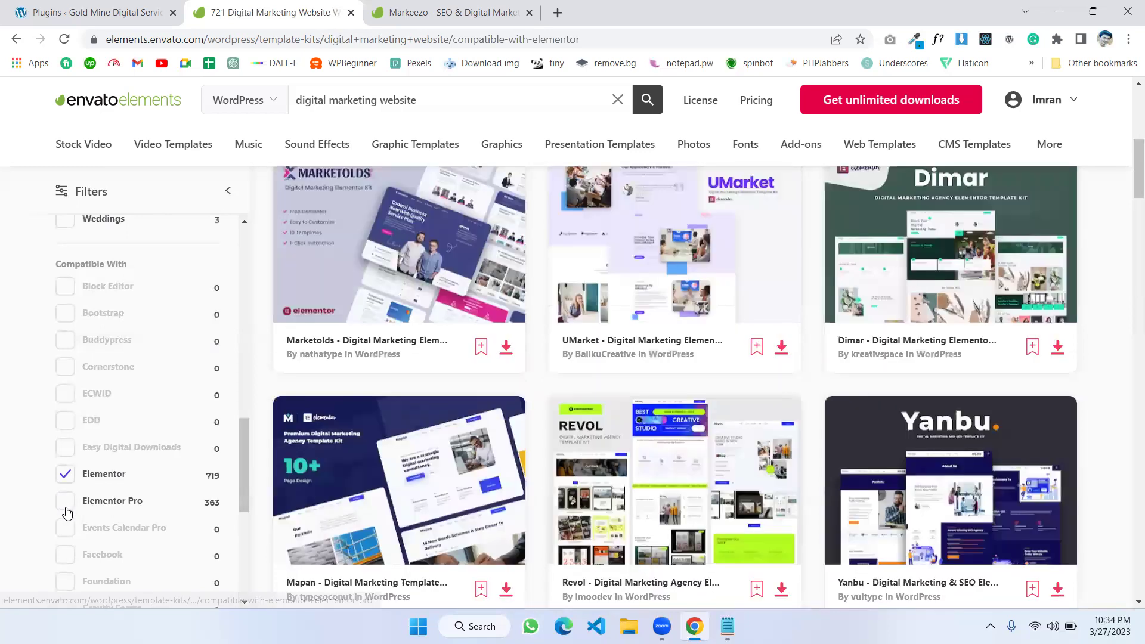
click(66, 507)
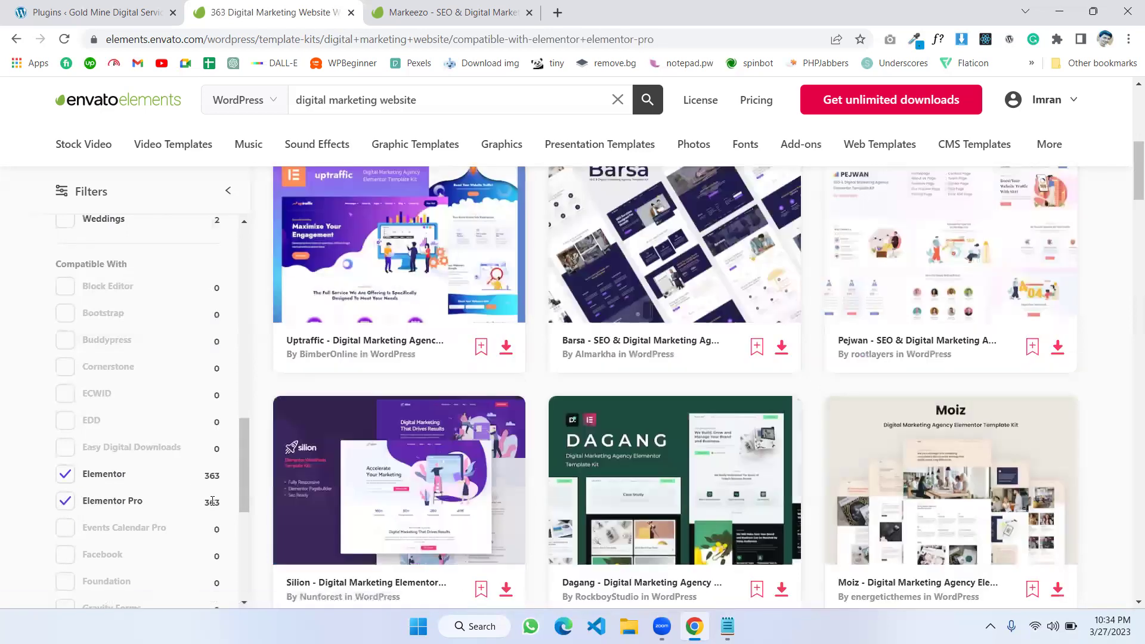
Step: Browse the filtered digital marketing template kits and compare their thumbnails
drag(210, 502, 219, 501)
scroll(232, 400, up, 5)
scroll(272, 225, up, 6)
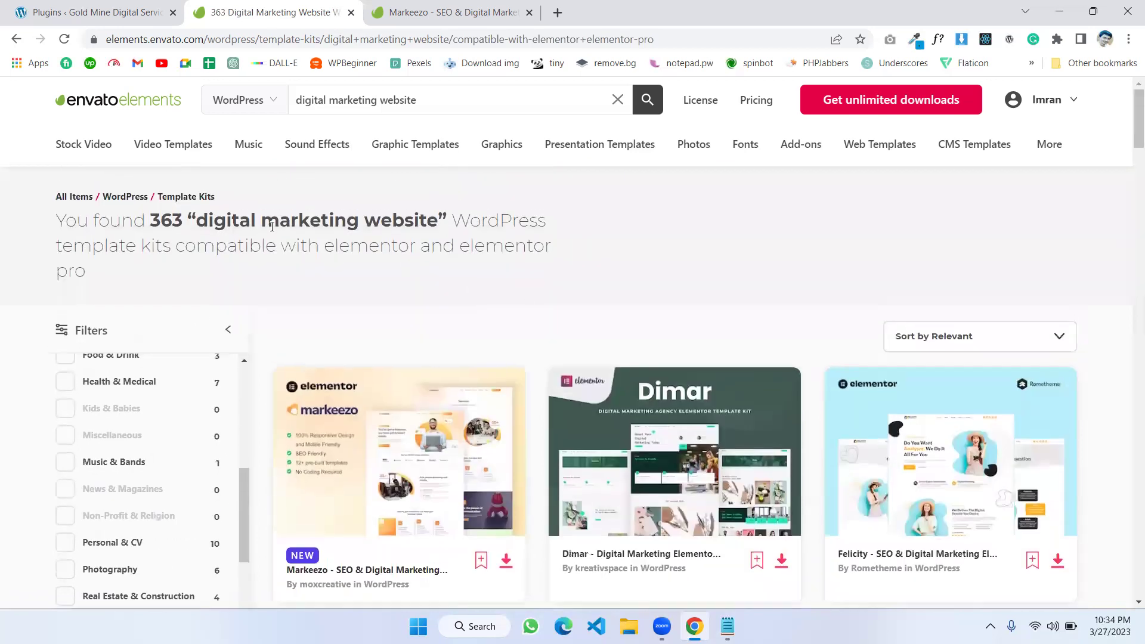
drag(203, 221, 439, 222)
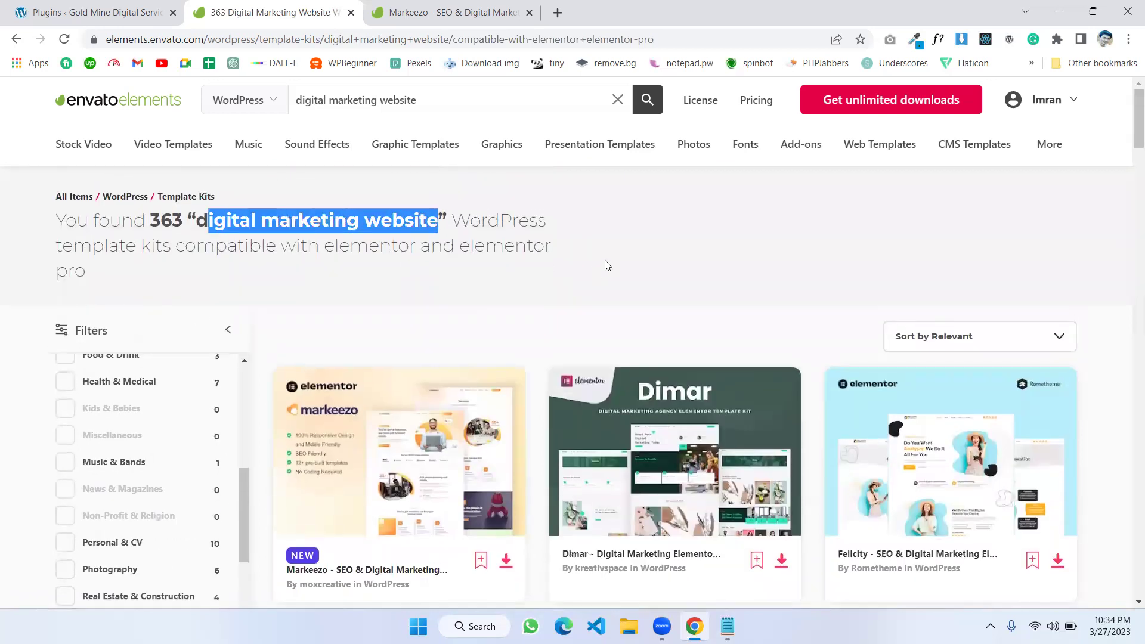
click(608, 262)
scroll(582, 256, down, 3)
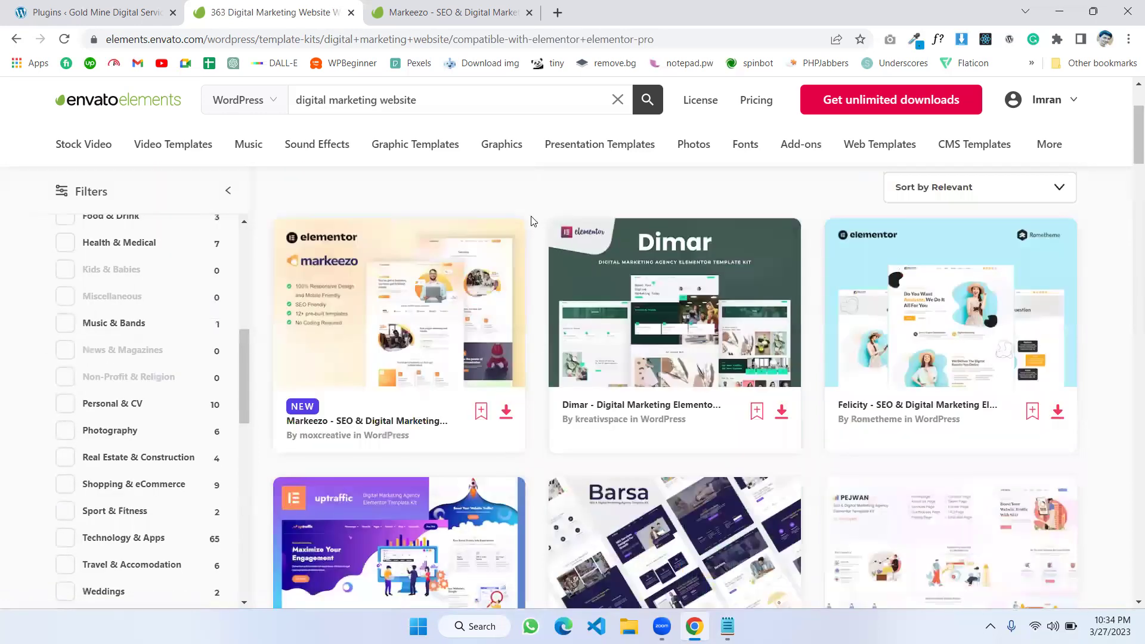
scroll(532, 221, down, 10)
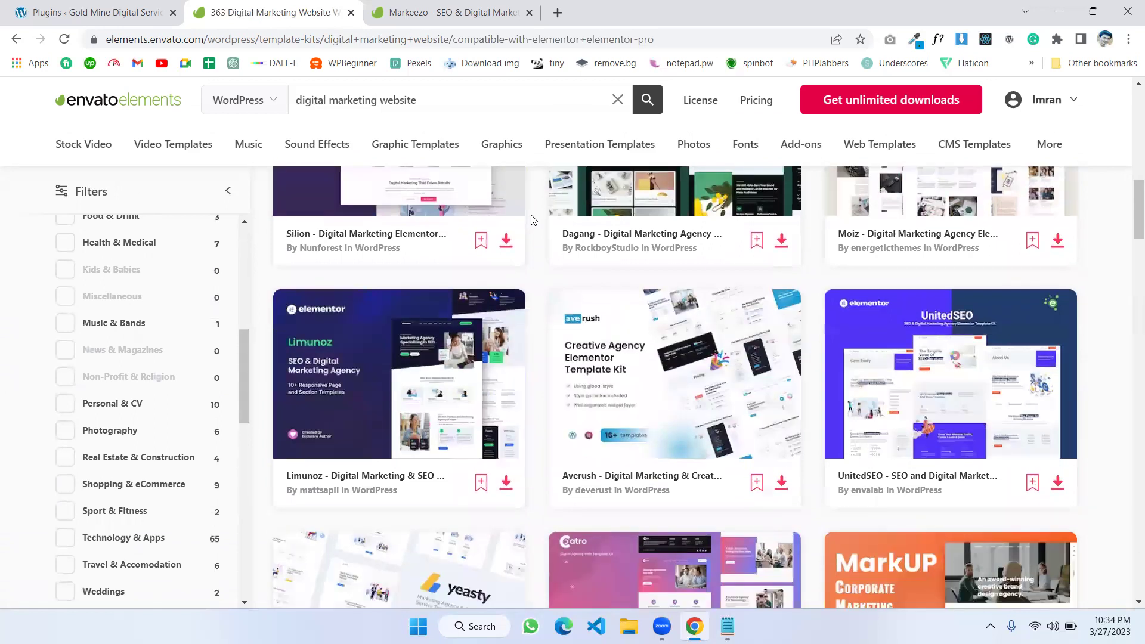
scroll(533, 220, down, 5)
scroll(533, 220, down, 5)
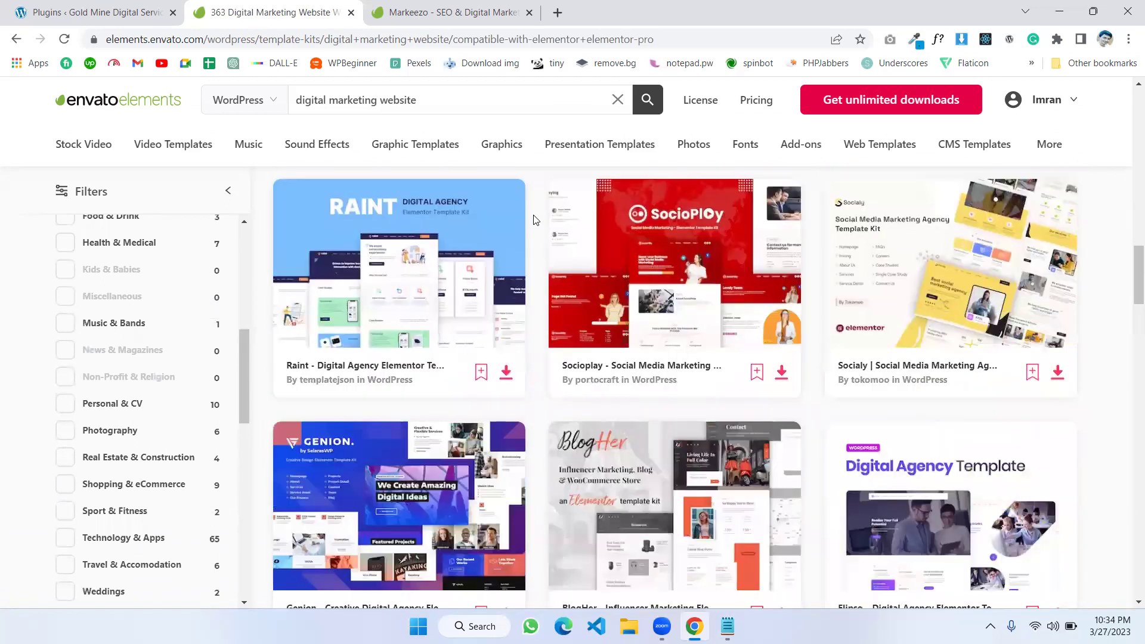
scroll(532, 220, down, 8)
scroll(533, 220, down, 5)
scroll(533, 220, up, 10)
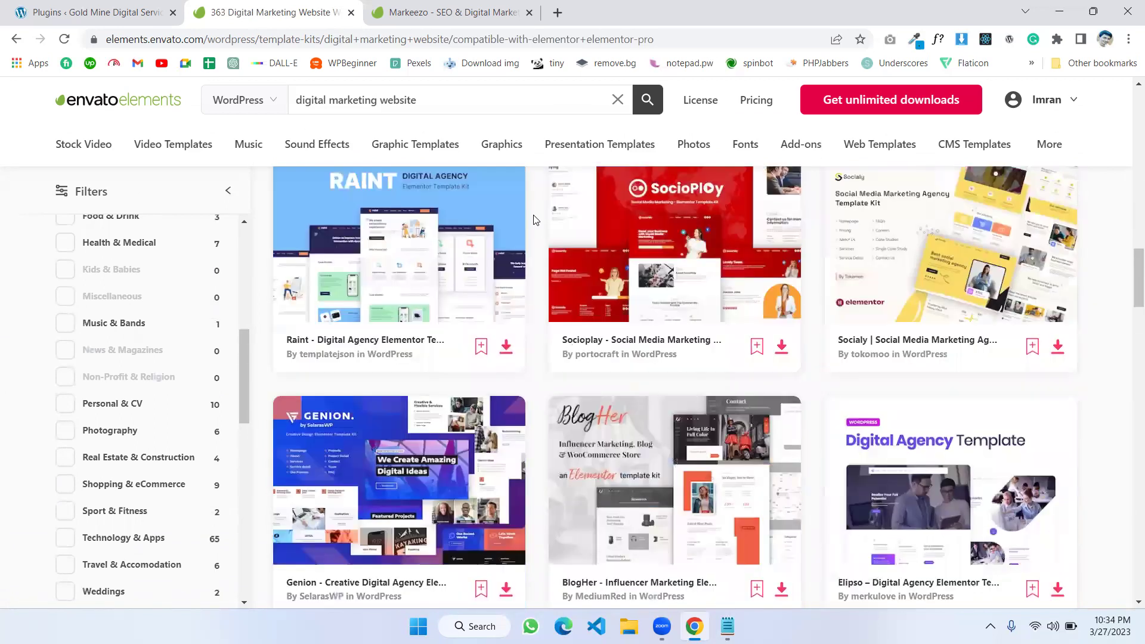
scroll(532, 220, up, 10)
scroll(346, 316, down, 1)
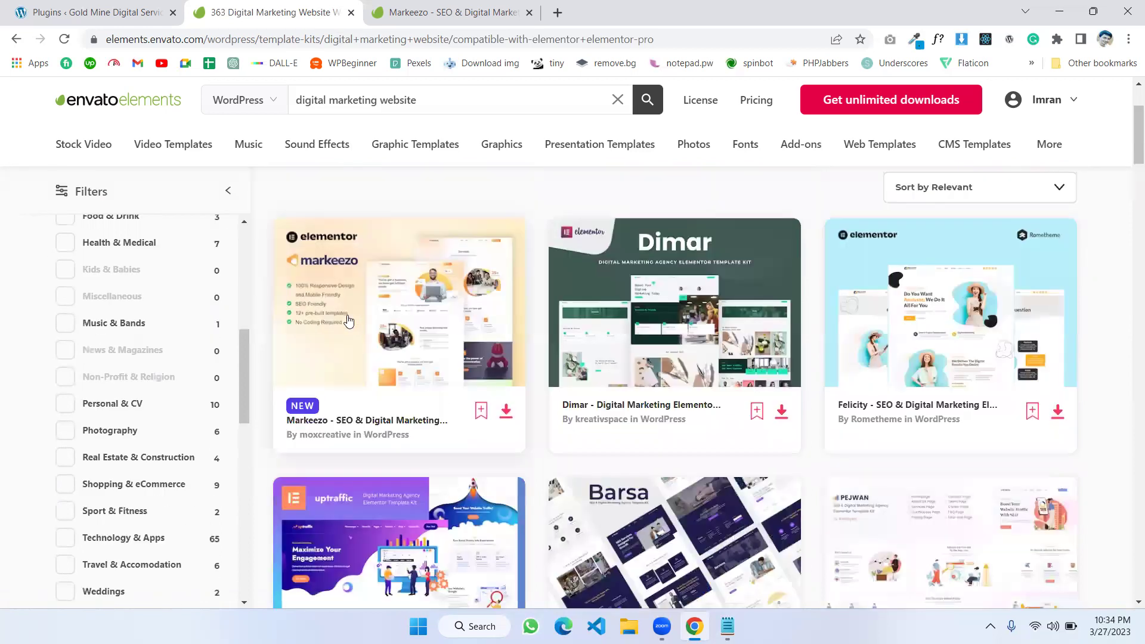
Step: Switch to the Markeezo SEO & Digital Marketing Agency kit page, open its live preview and examine the homepage design
click(427, 15)
scroll(517, 362, down, 8)
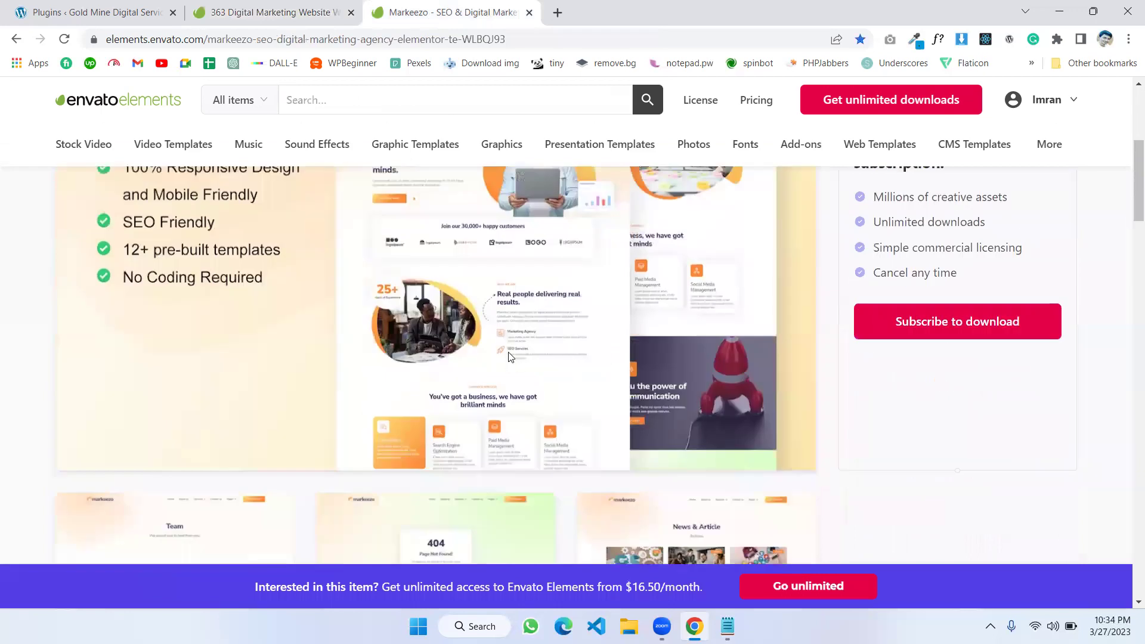
scroll(511, 355, up, 8)
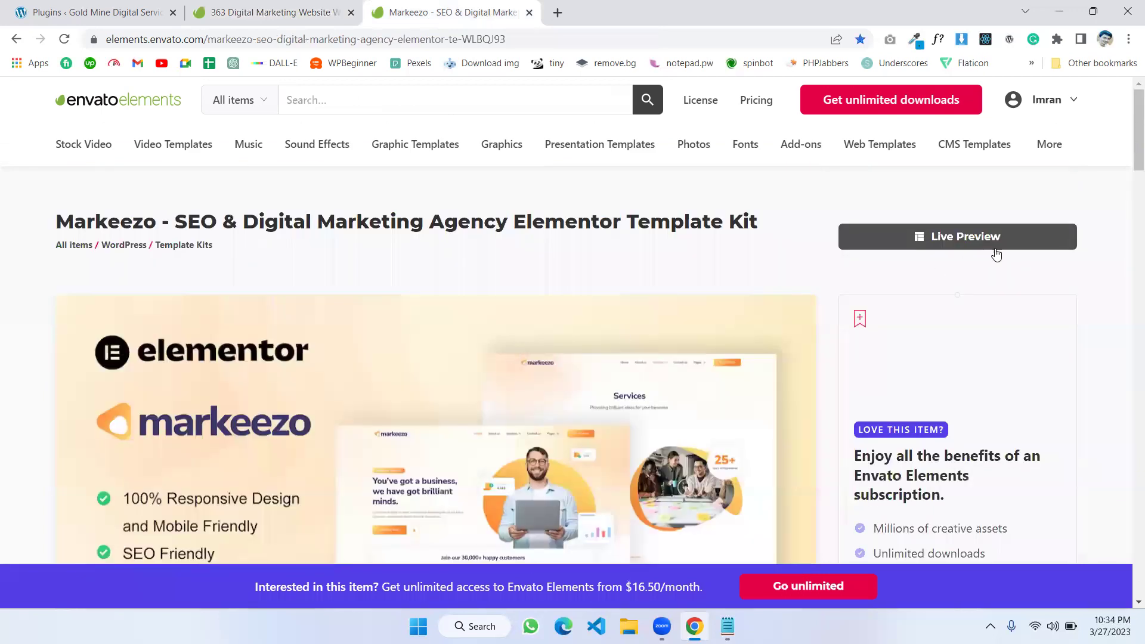
click(922, 240)
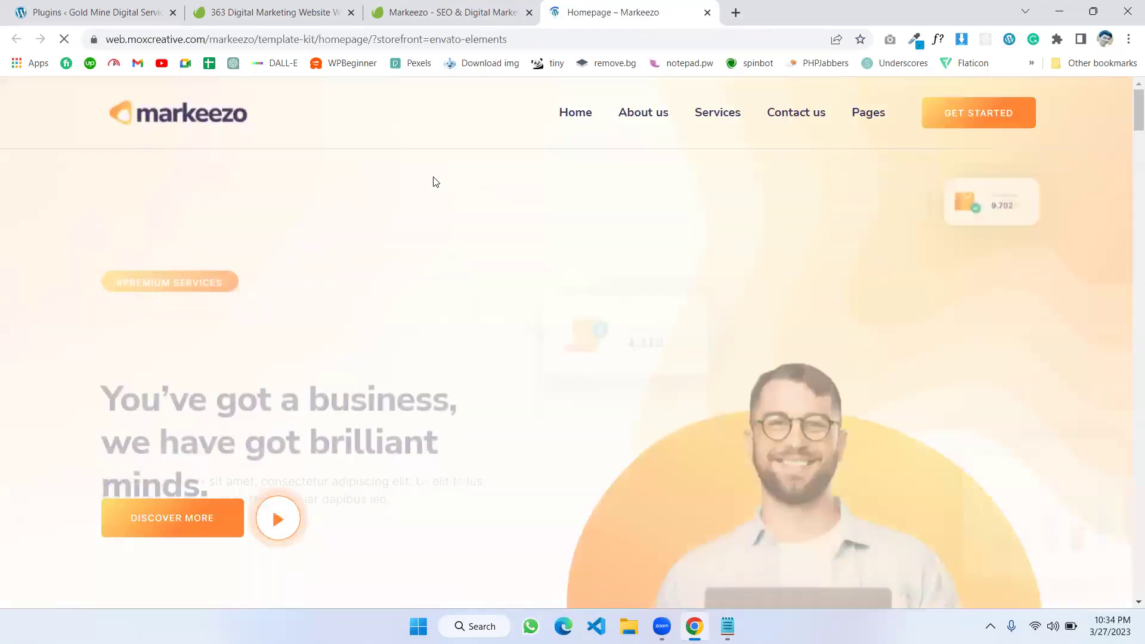
scroll(483, 221, down, 3)
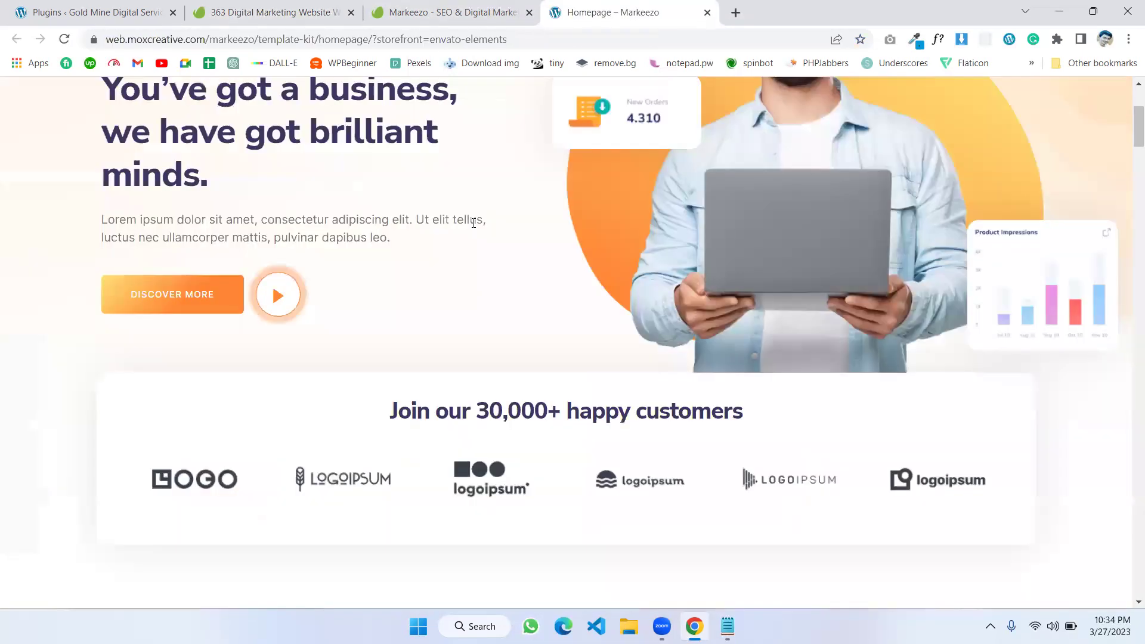
scroll(473, 226, down, 15)
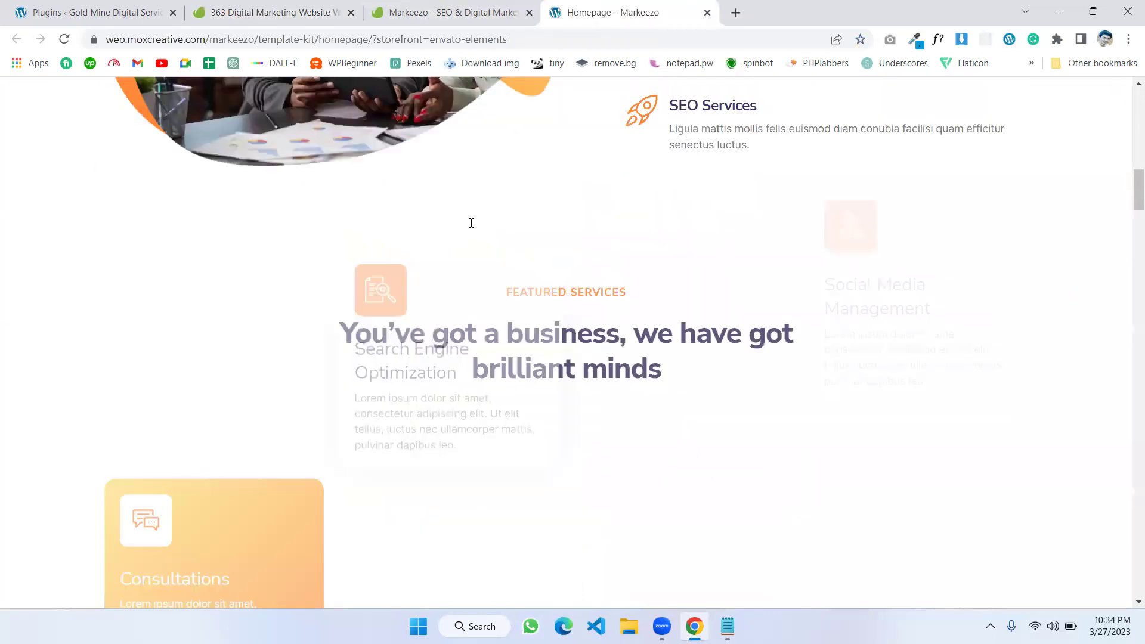
scroll(470, 224, down, 20)
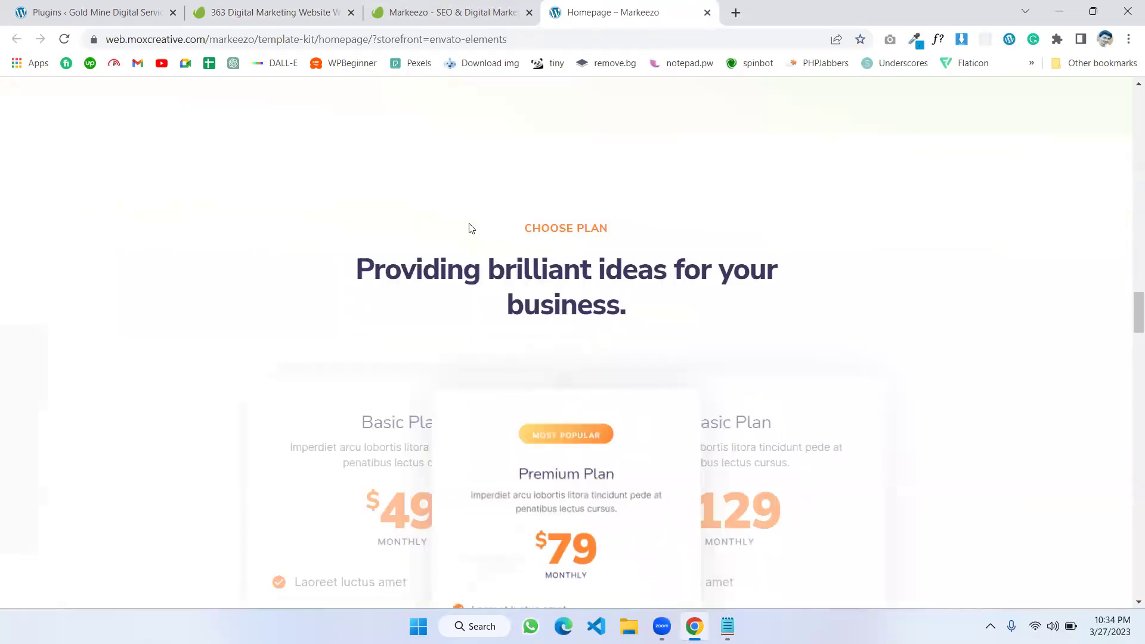
Step: Examine the remaining sections of the Markeezo homepage preview, including the pricing plans, services and project sections
scroll(470, 227, down, 15)
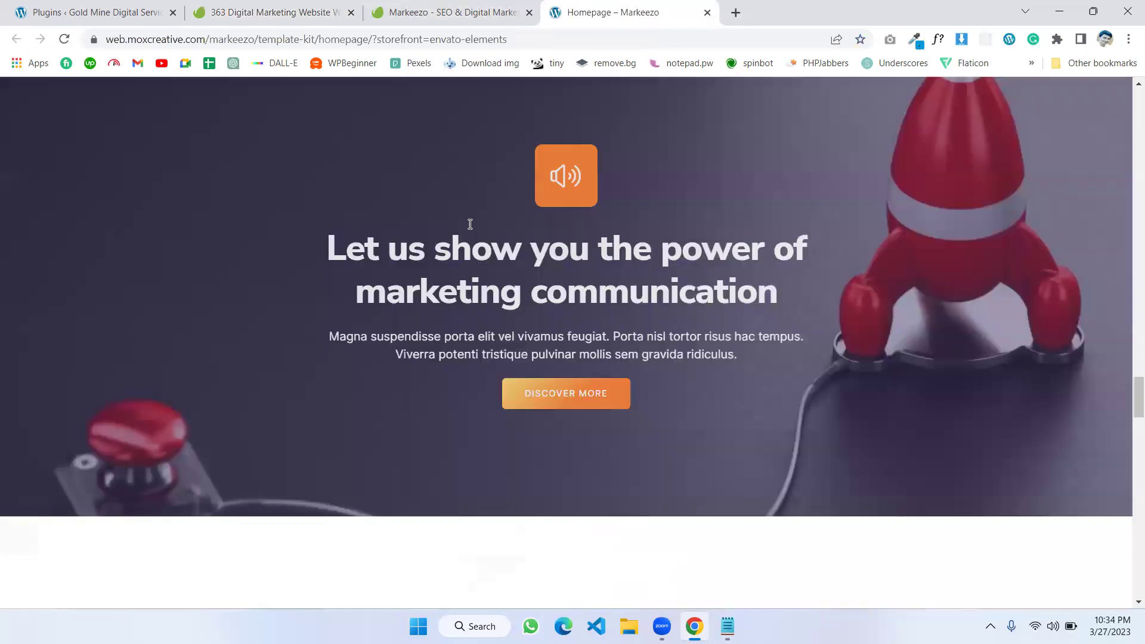
scroll(571, 256, down, 9)
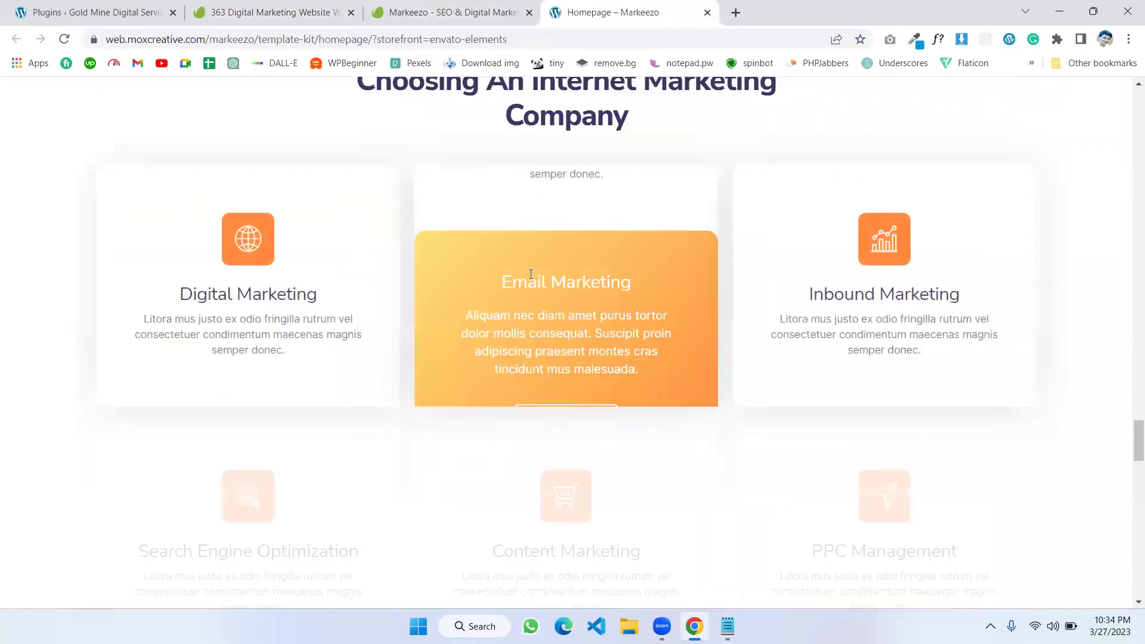
scroll(417, 298, down, 10)
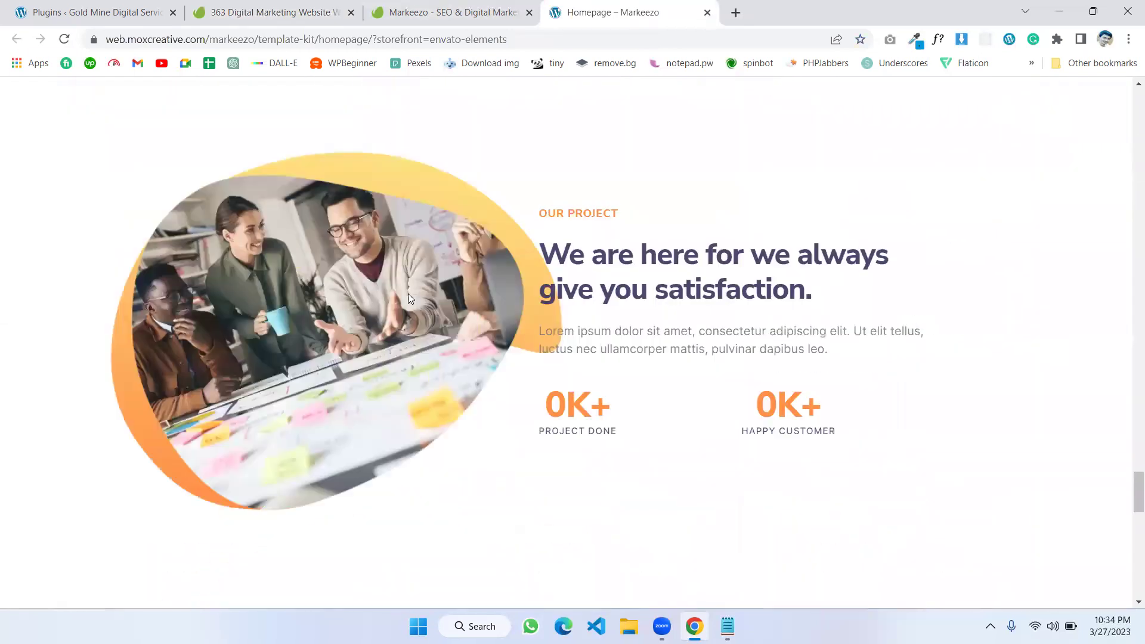
scroll(520, 282, up, 20)
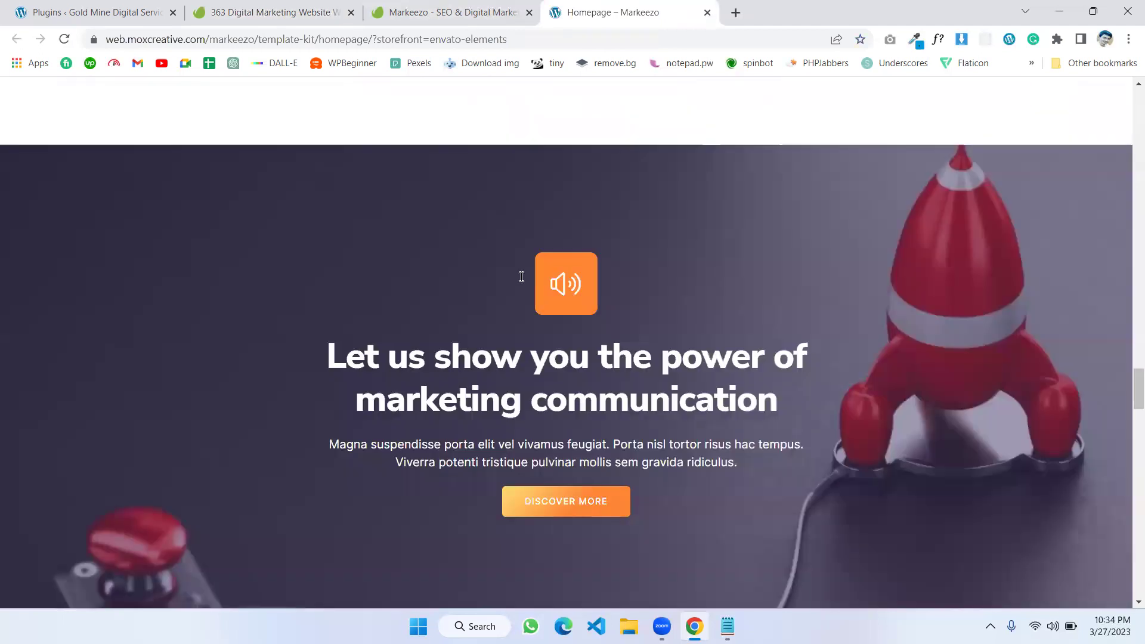
scroll(521, 283, up, 20)
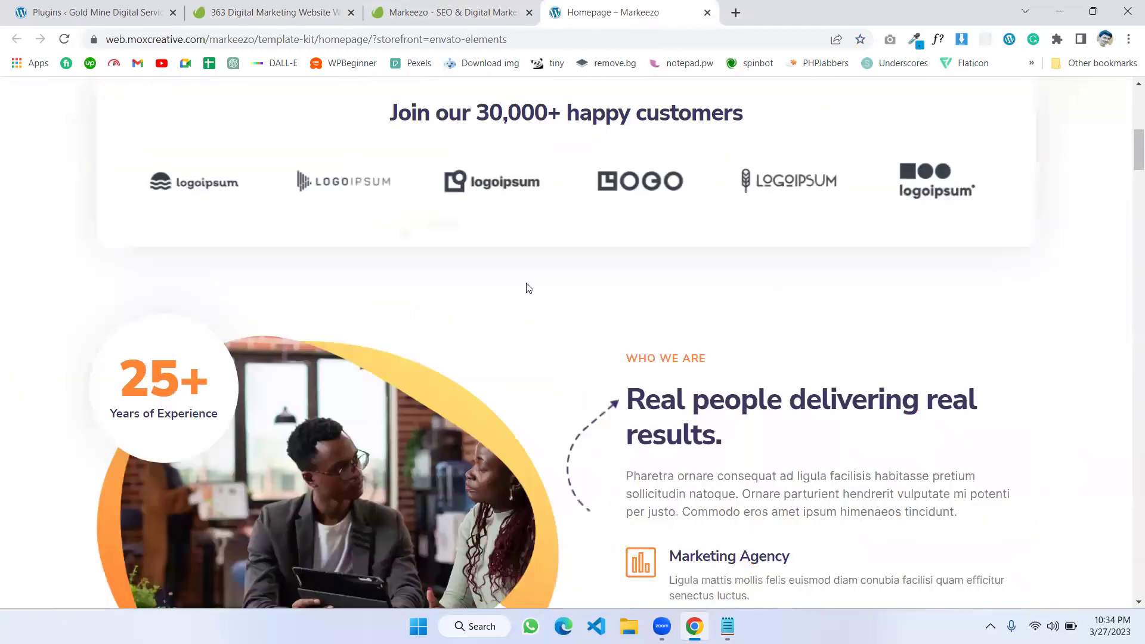
scroll(528, 287, up, 5)
Step: Return to the site's WordPress admin and open the welcome page of the Envato Elements plugin
click(271, 12)
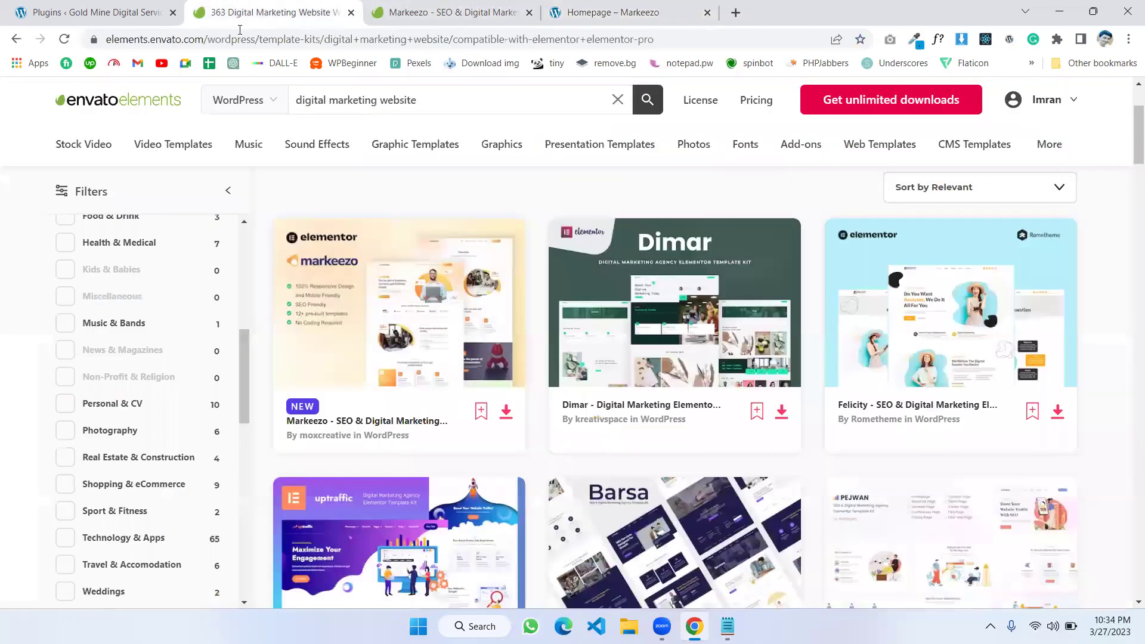
click(83, 9)
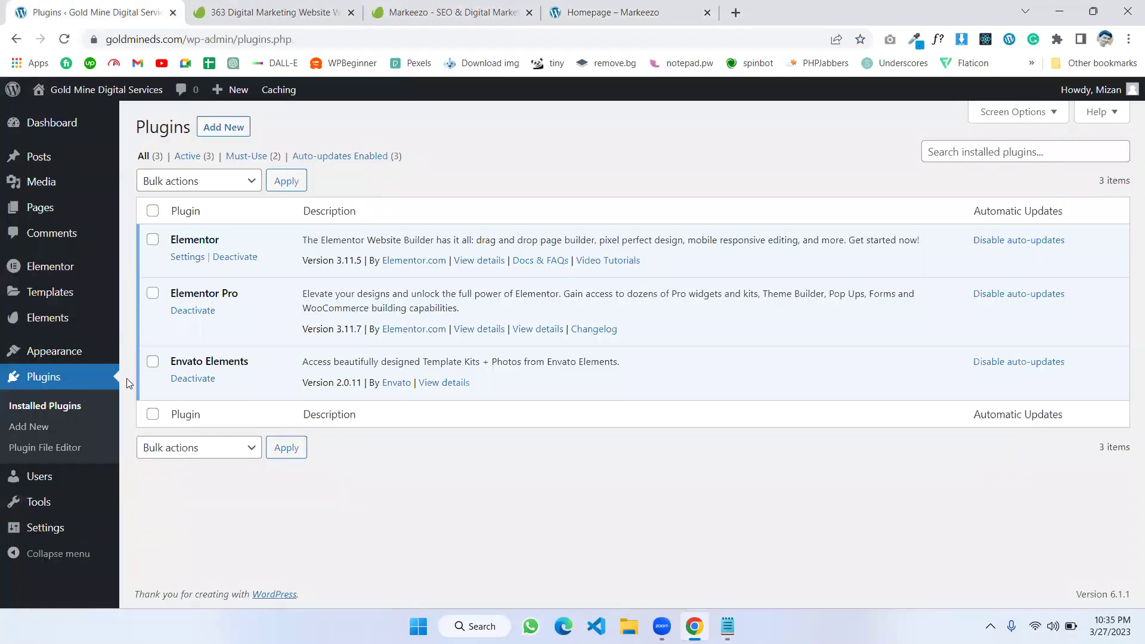
mouse_move(53, 322)
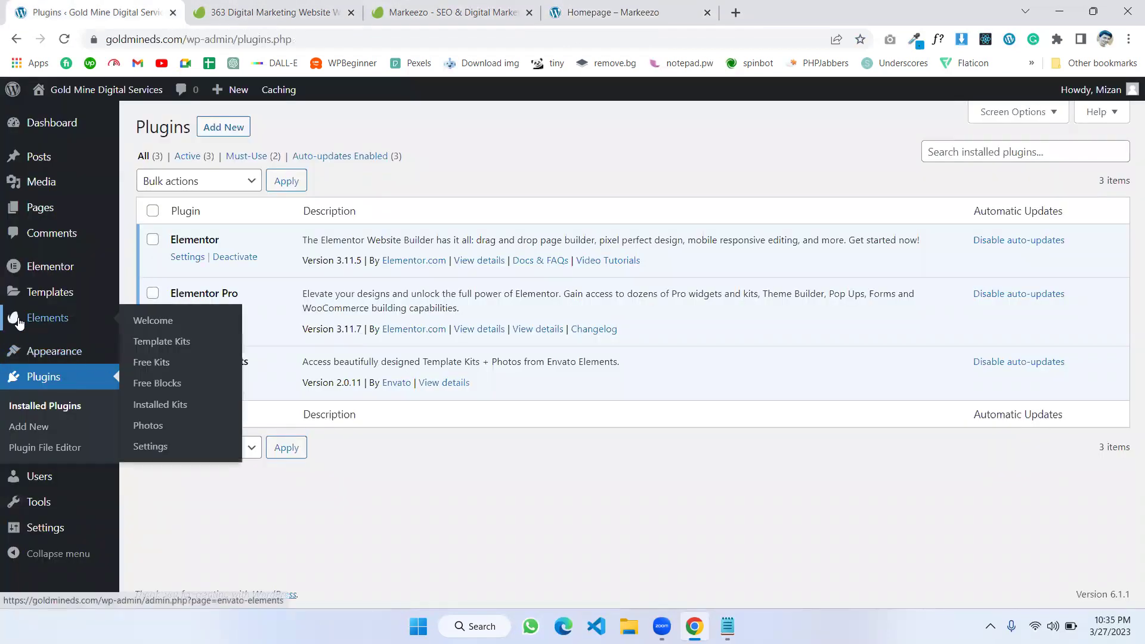
click(48, 324)
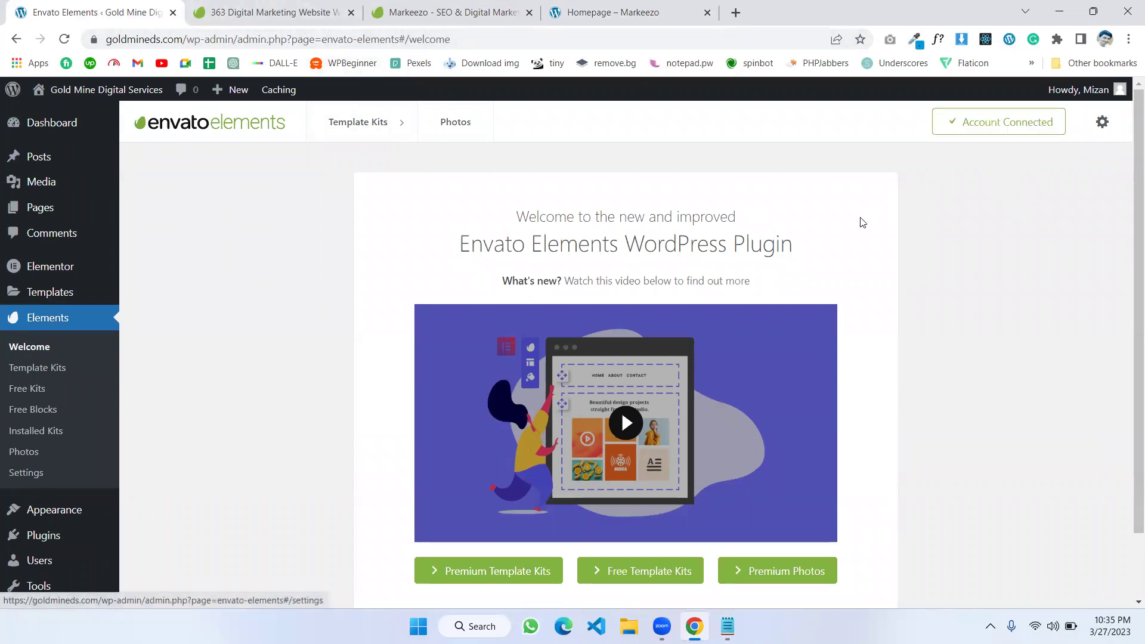
scroll(971, 215, down, 2)
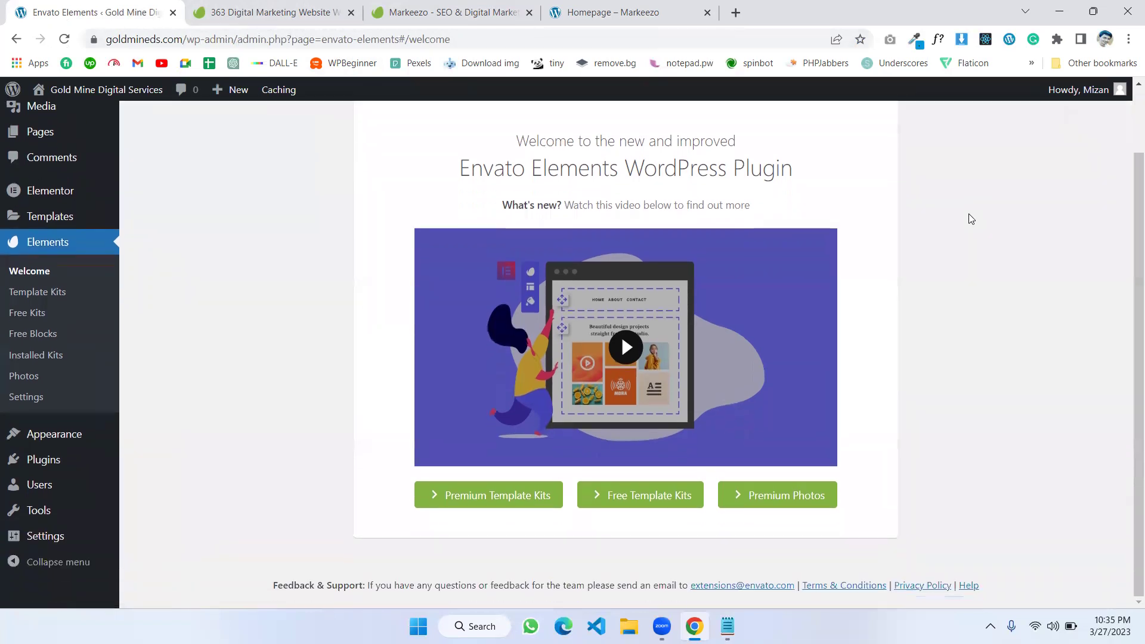
scroll(962, 219, up, 2)
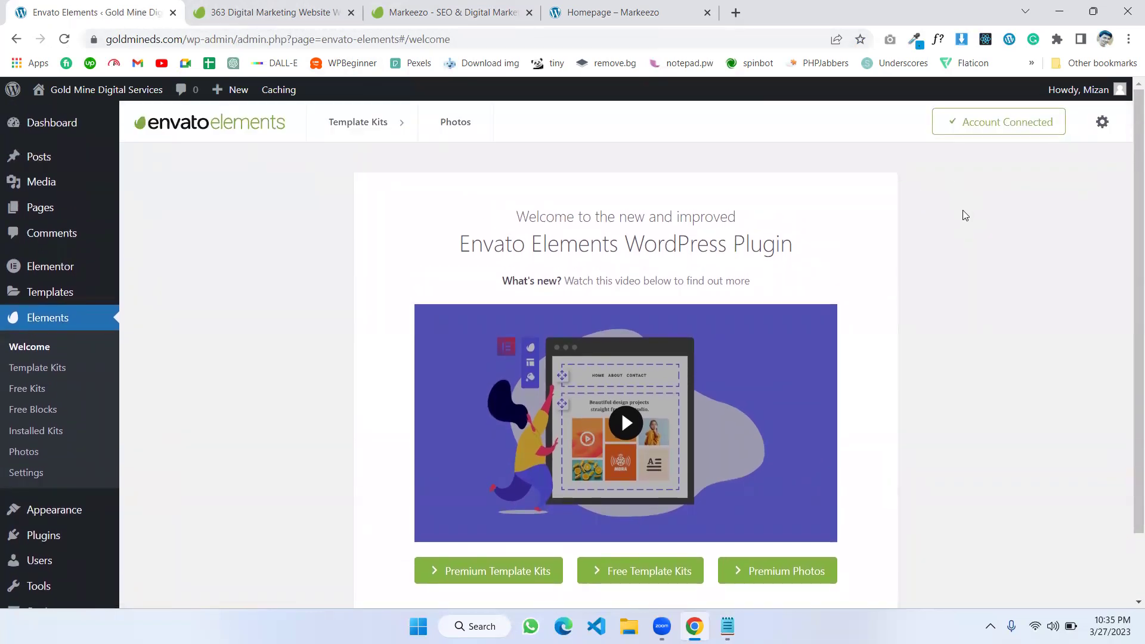
scroll(945, 270, down, 2)
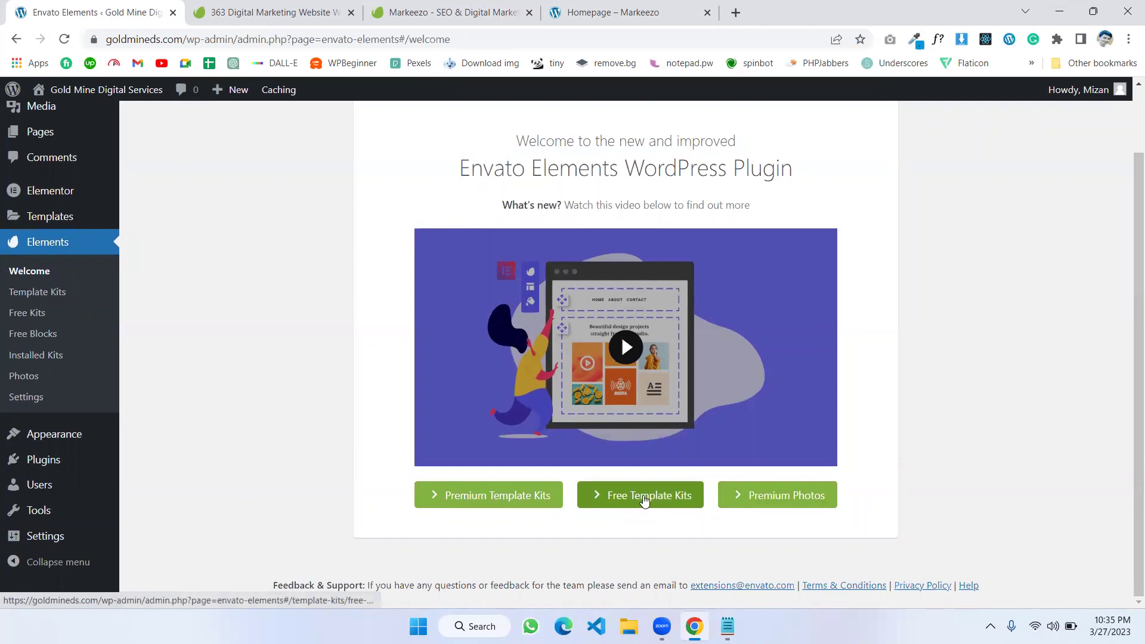
Step: Open the plugin's free template kits and browse the first page of available designs
click(644, 499)
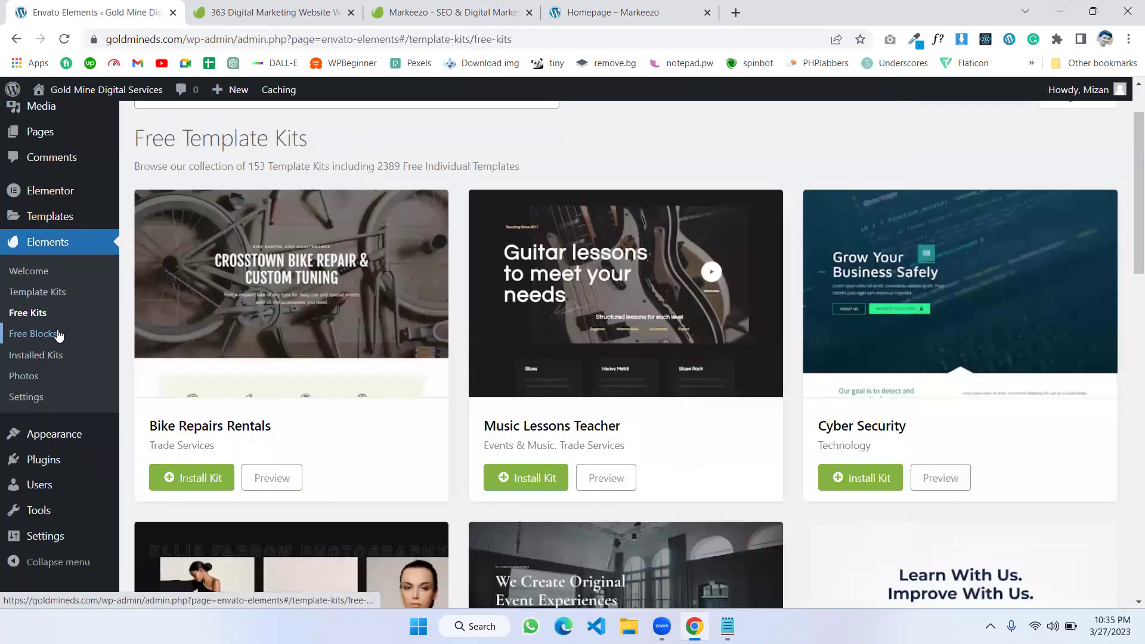
scroll(495, 334, down, 15)
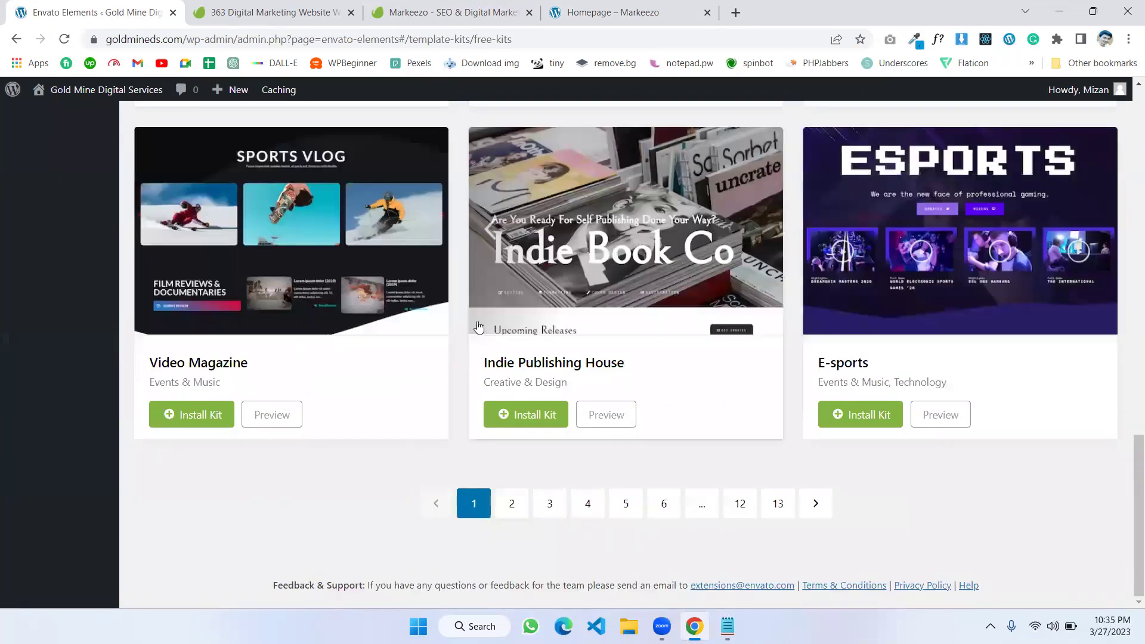
scroll(466, 327, up, 7)
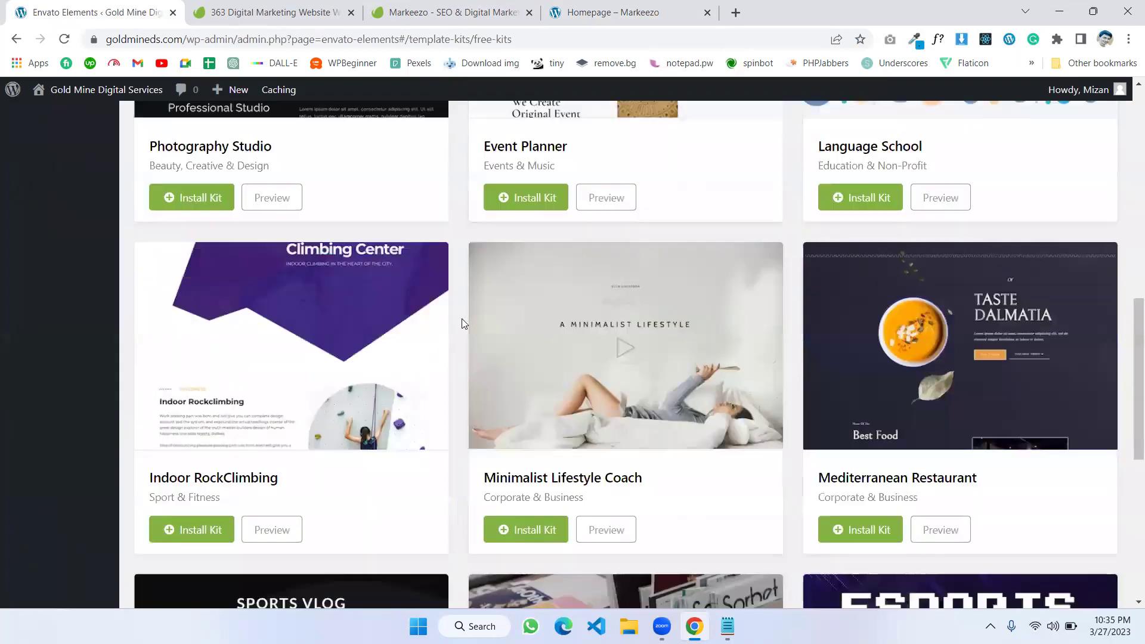
scroll(463, 323, up, 6)
scroll(463, 323, down, 9)
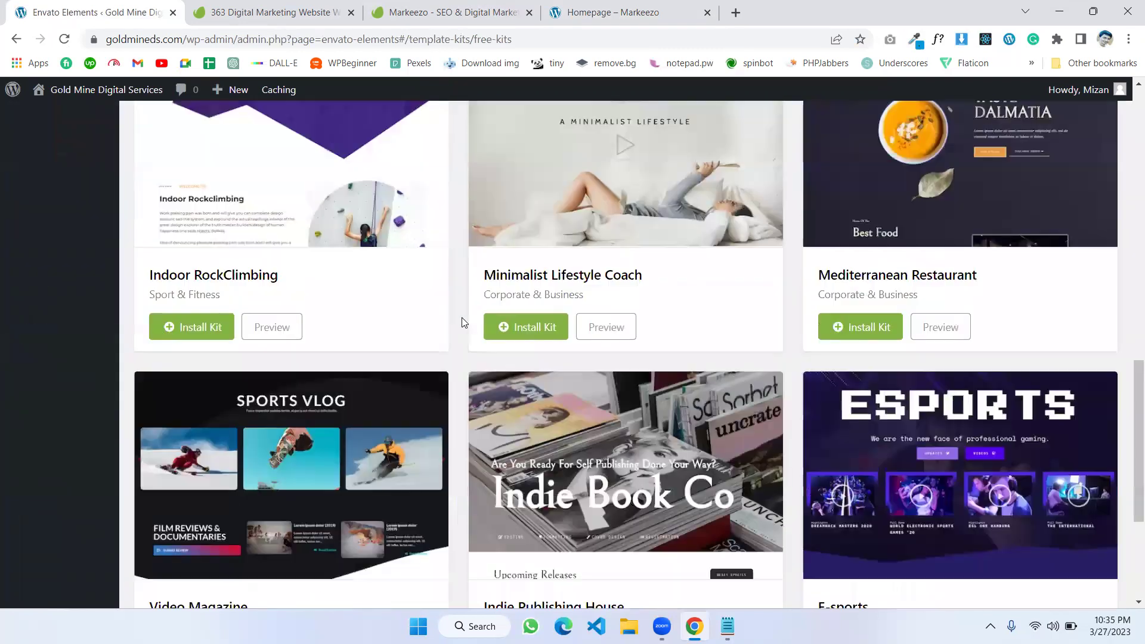
scroll(461, 316, up, 8)
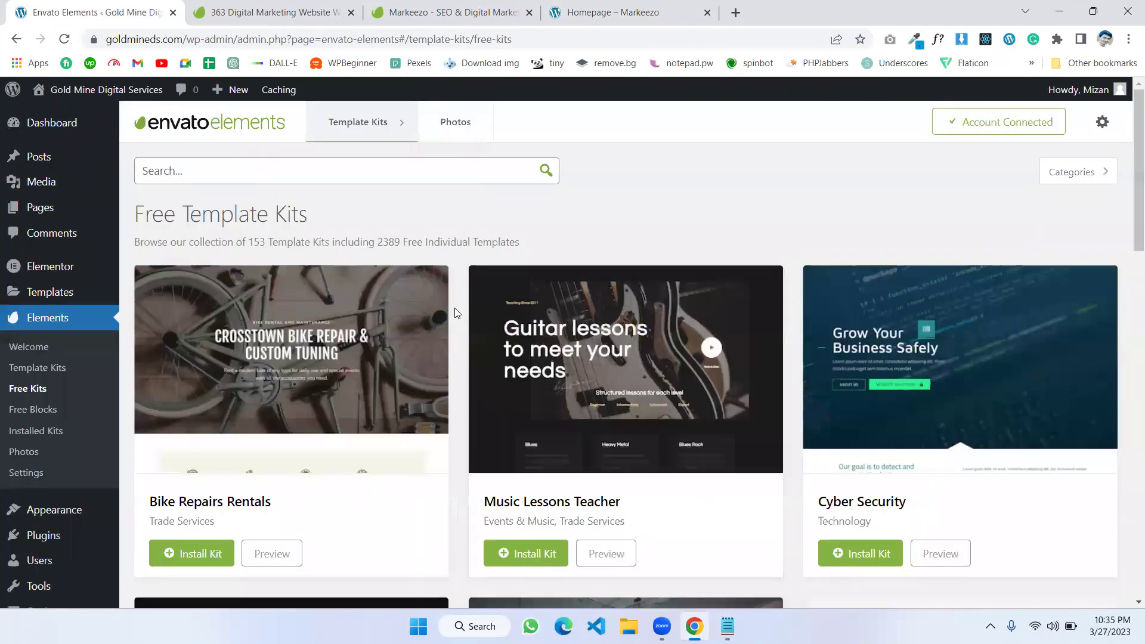
Step: Search the plugin's premium template kits for "Markeezo", copying the name from the kit's Envato Elements page
click(36, 372)
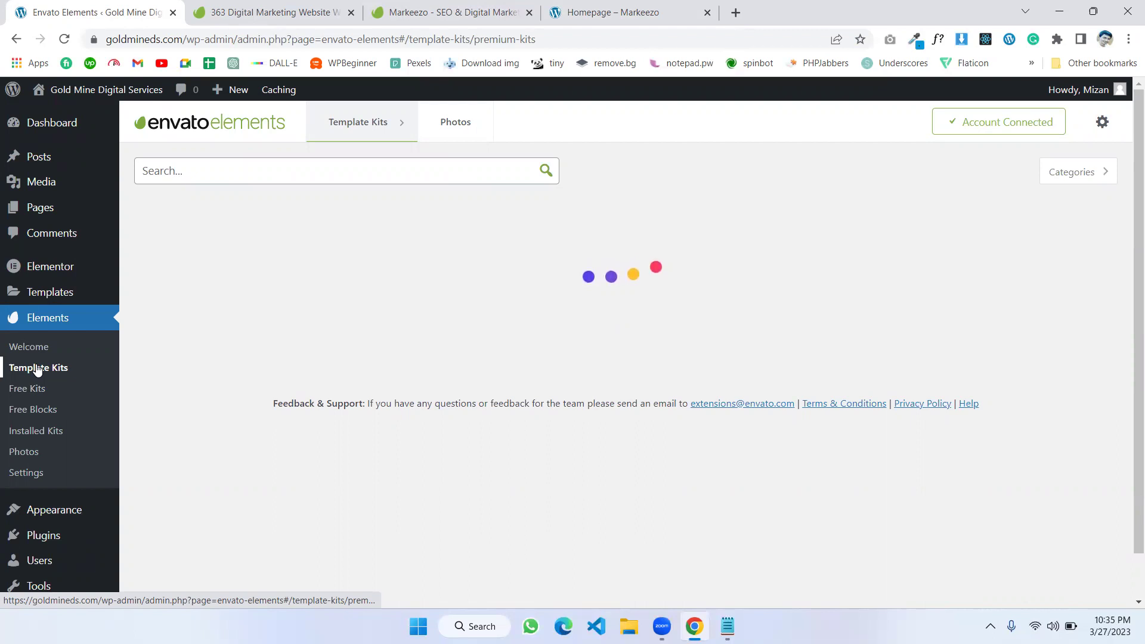
key(ctrl+3)
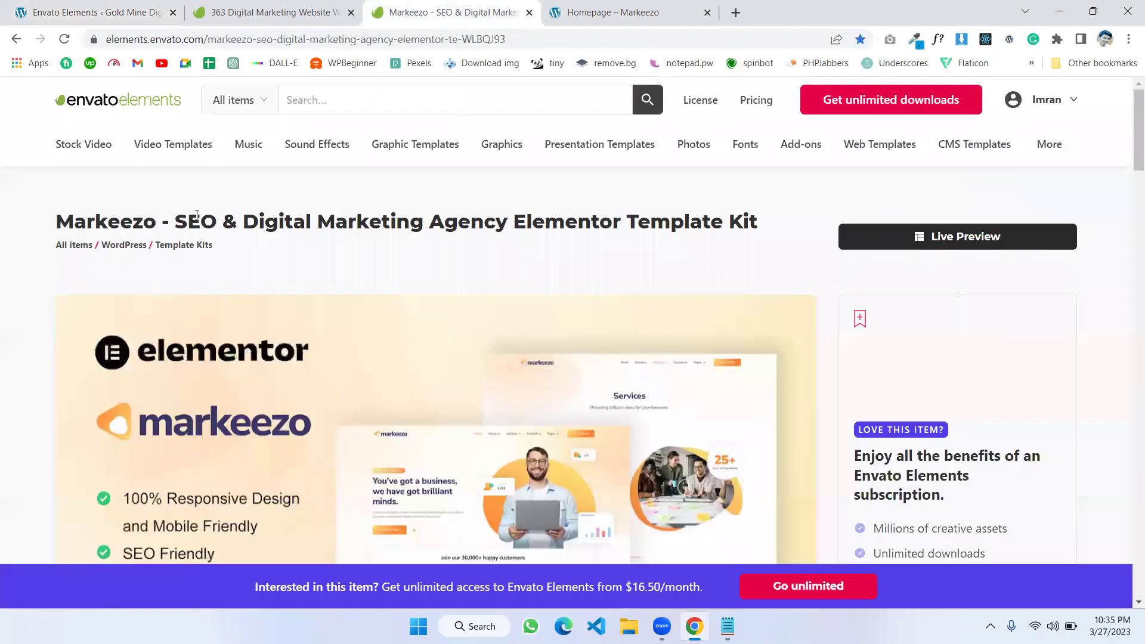
drag(70, 222, 156, 222)
key(ctrl+c)
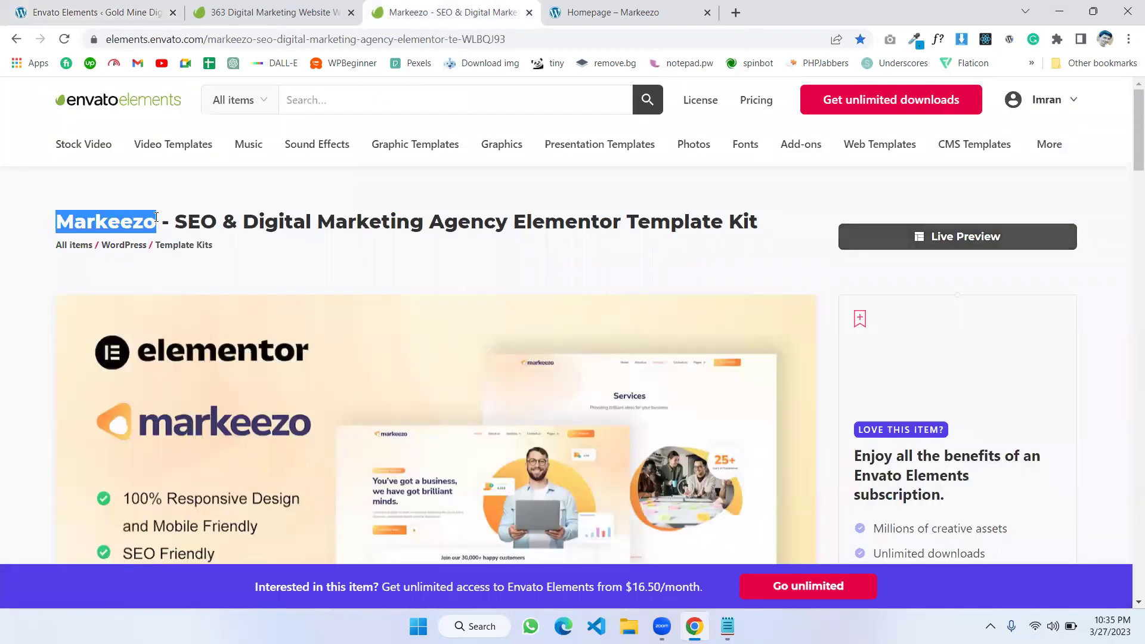
click(106, 5)
click(248, 166)
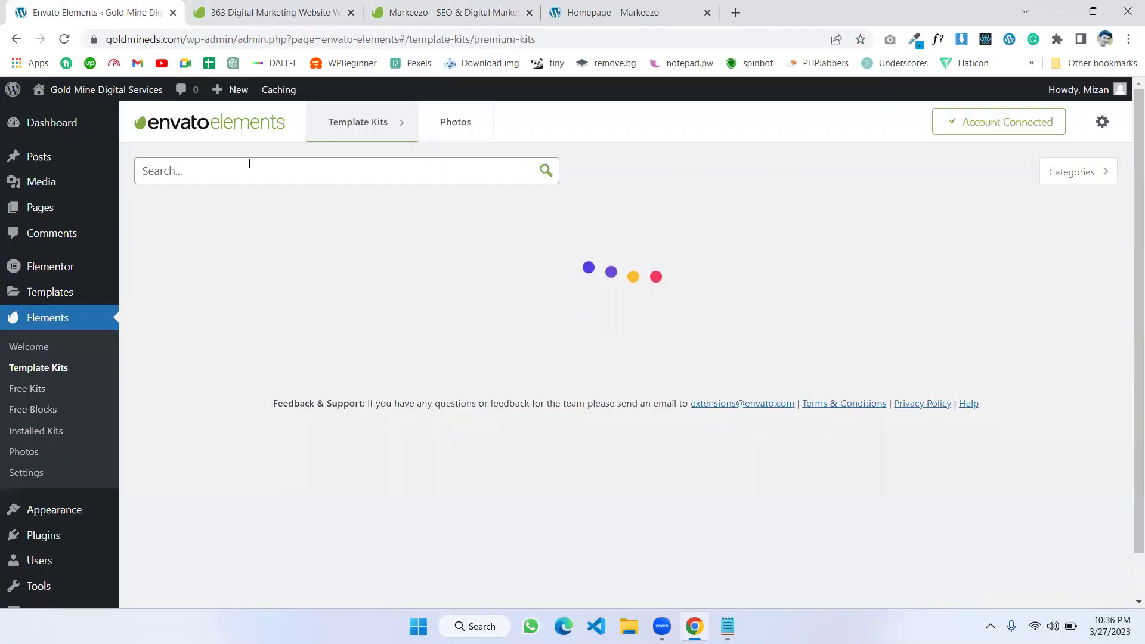
key(ctrl+v)
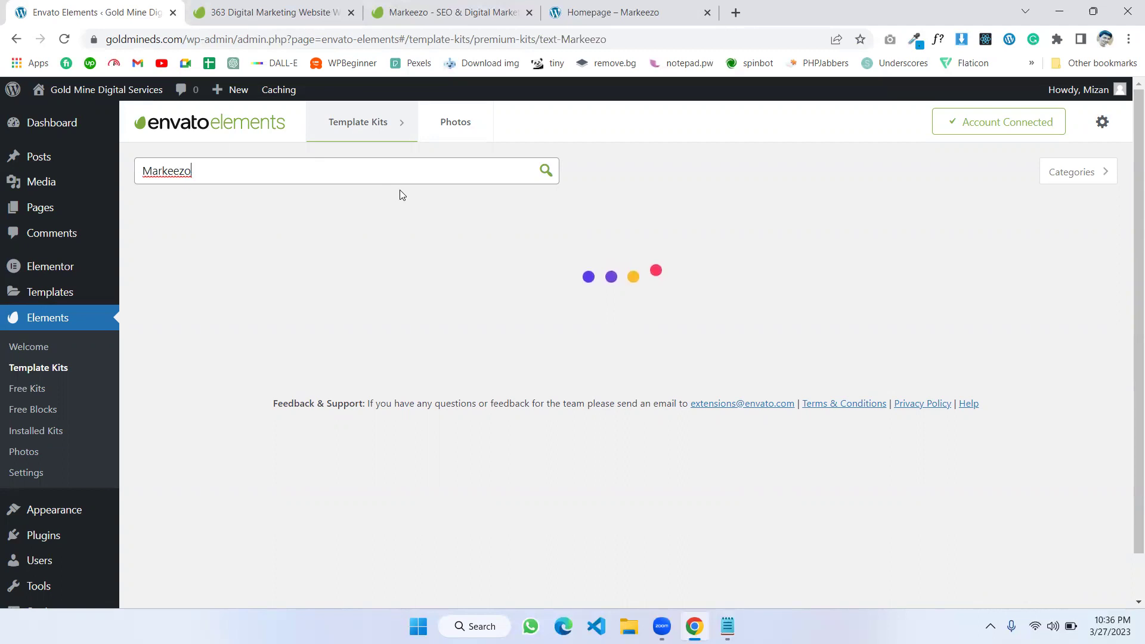
click(543, 175)
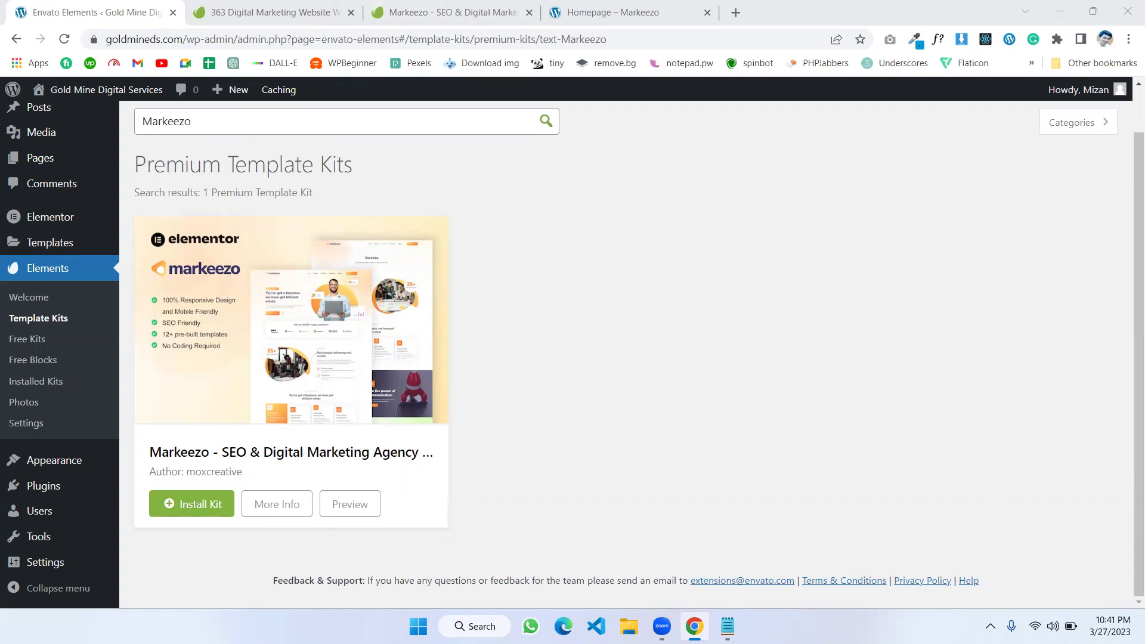
Step: Switch to the Steps notes in Notepad and review the third step about installing the kit and required plugins
key(alt+Tab)
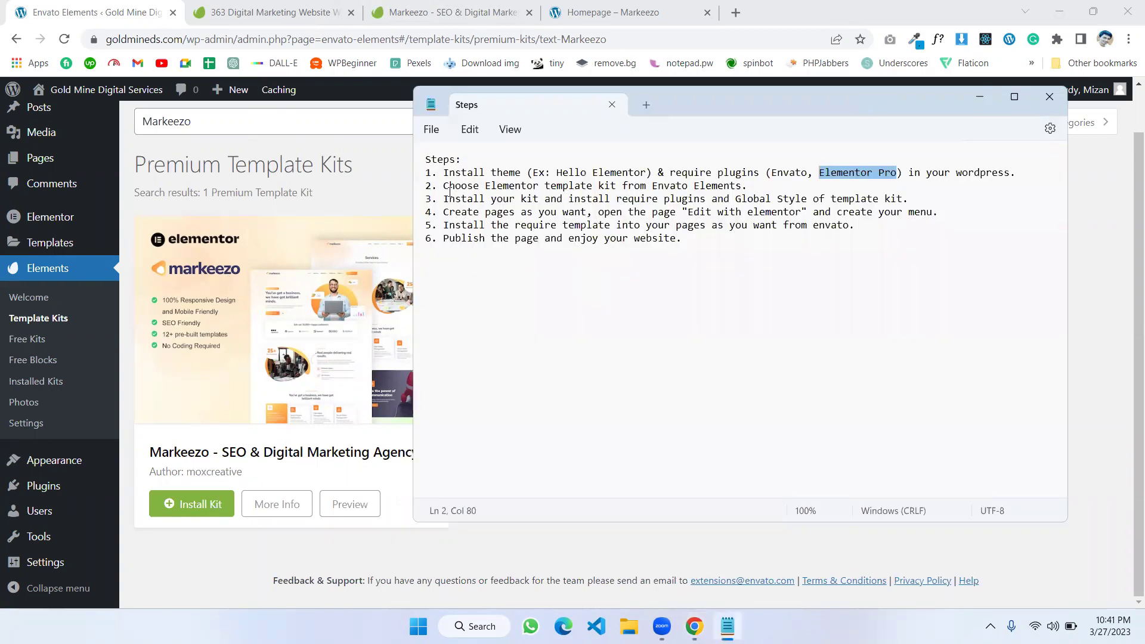
click(444, 192)
drag(445, 198, 706, 198)
click(573, 199)
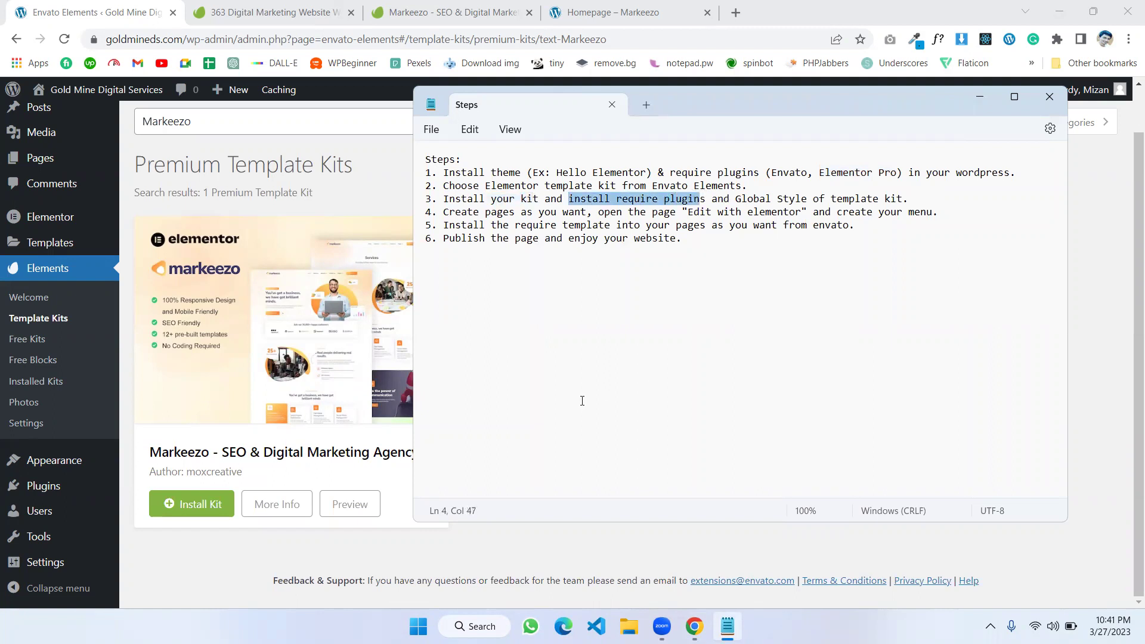
click(181, 536)
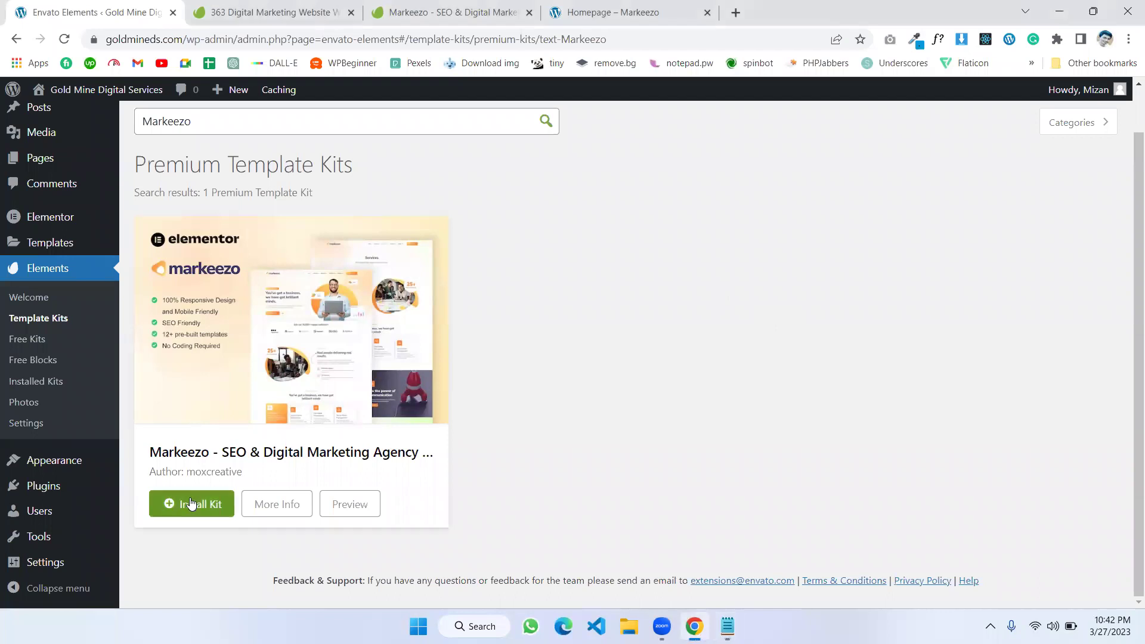
Step: Install the Markeezo kit and its missing requirements, ElementsKit Lite and Skyboot Custom Icons for Elementor
click(191, 504)
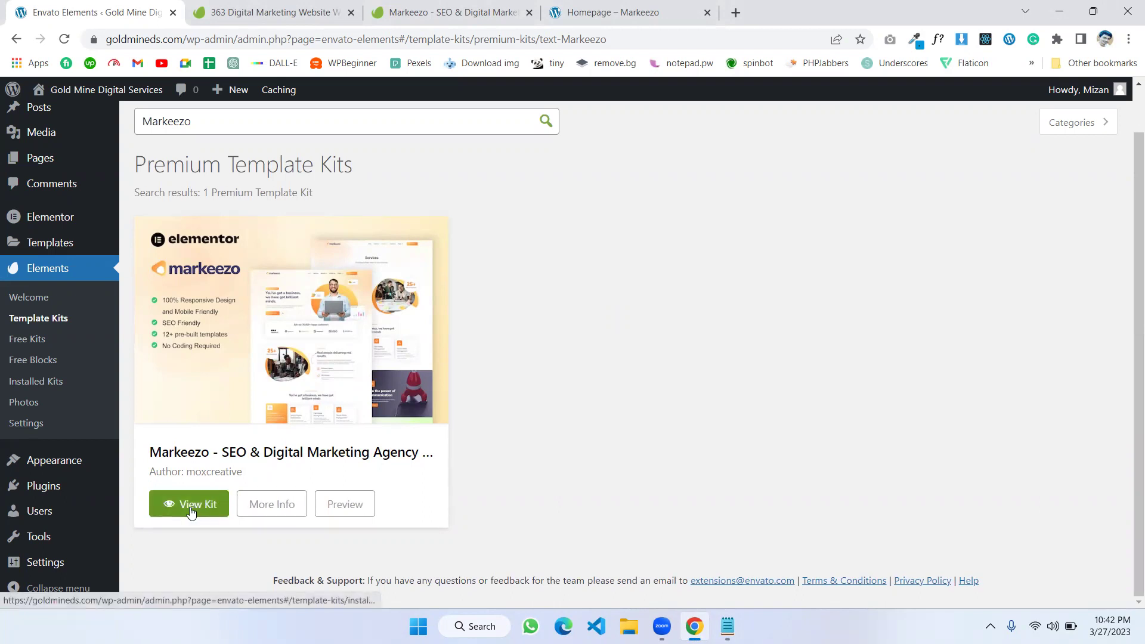
click(190, 507)
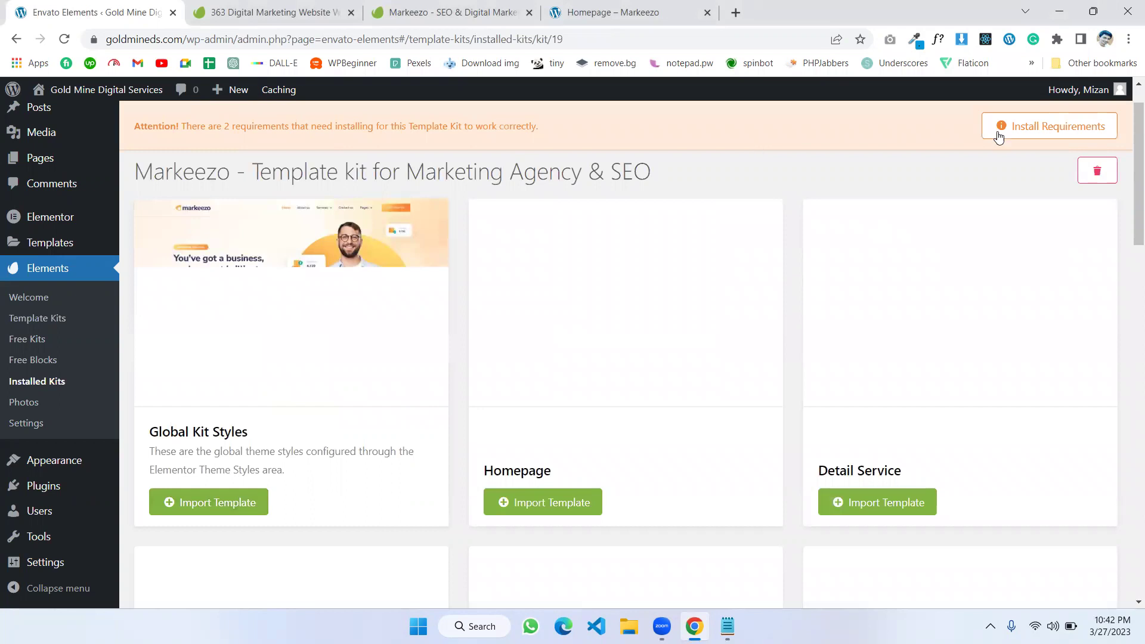
click(1026, 129)
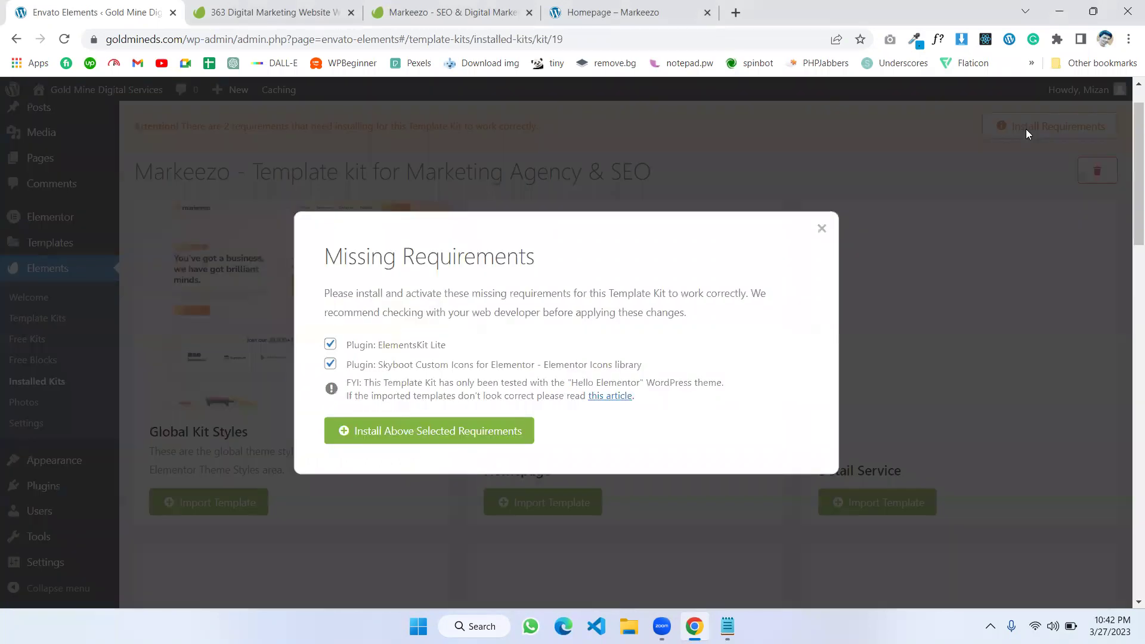
click(398, 434)
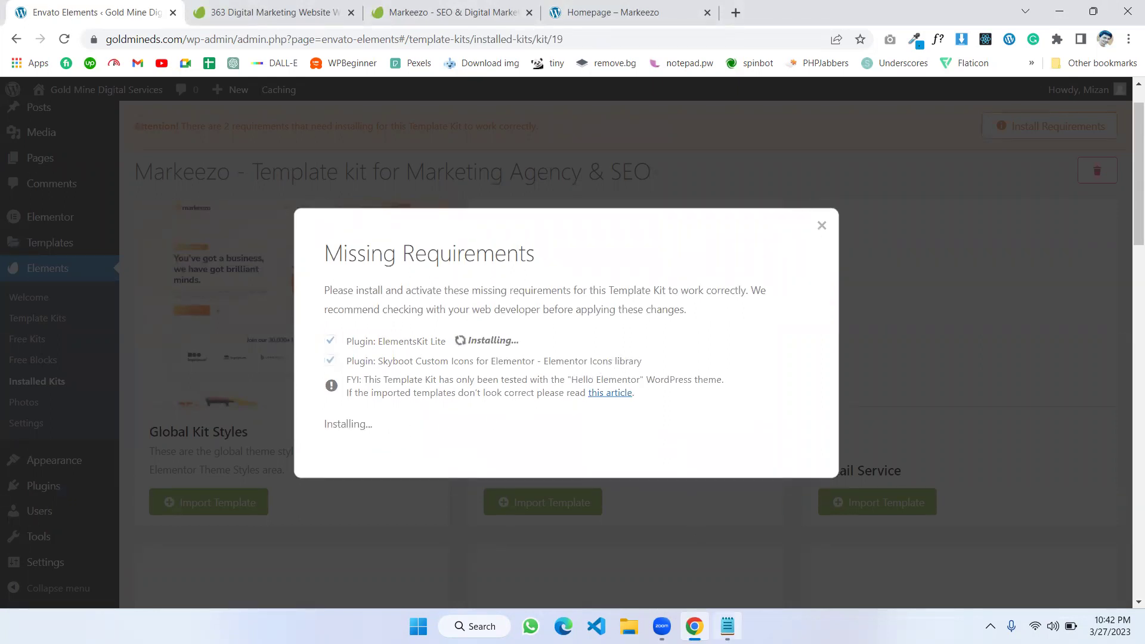
Step: Check the Global Style part of step 3 in the Notepad notes and close the completed Missing Requirements dialog
key(alt+Tab)
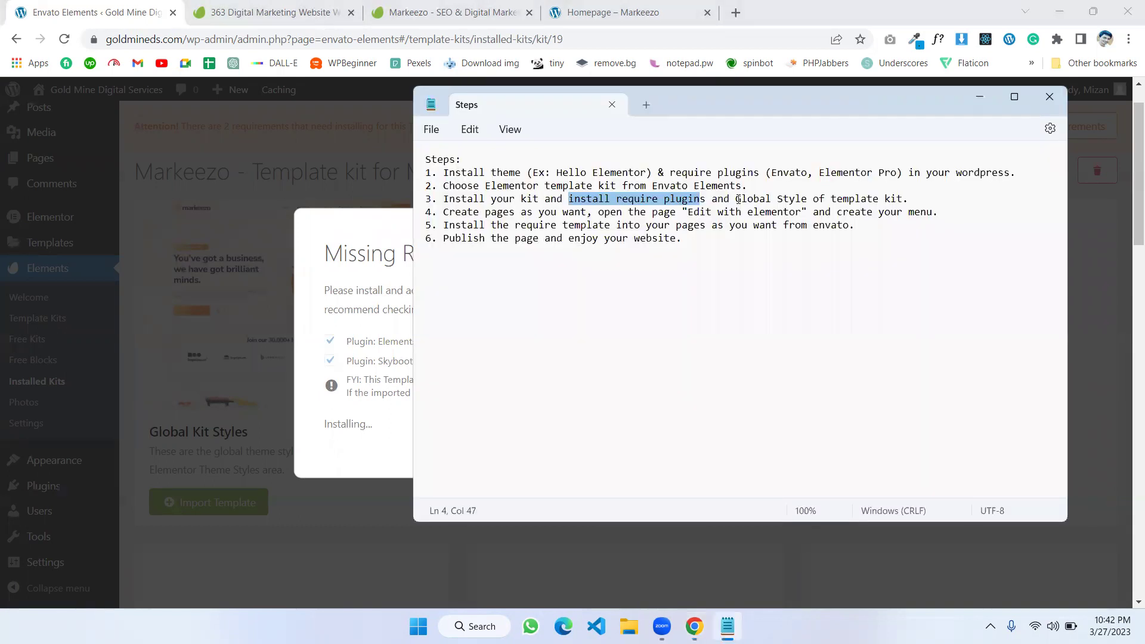
drag(737, 199, 816, 199)
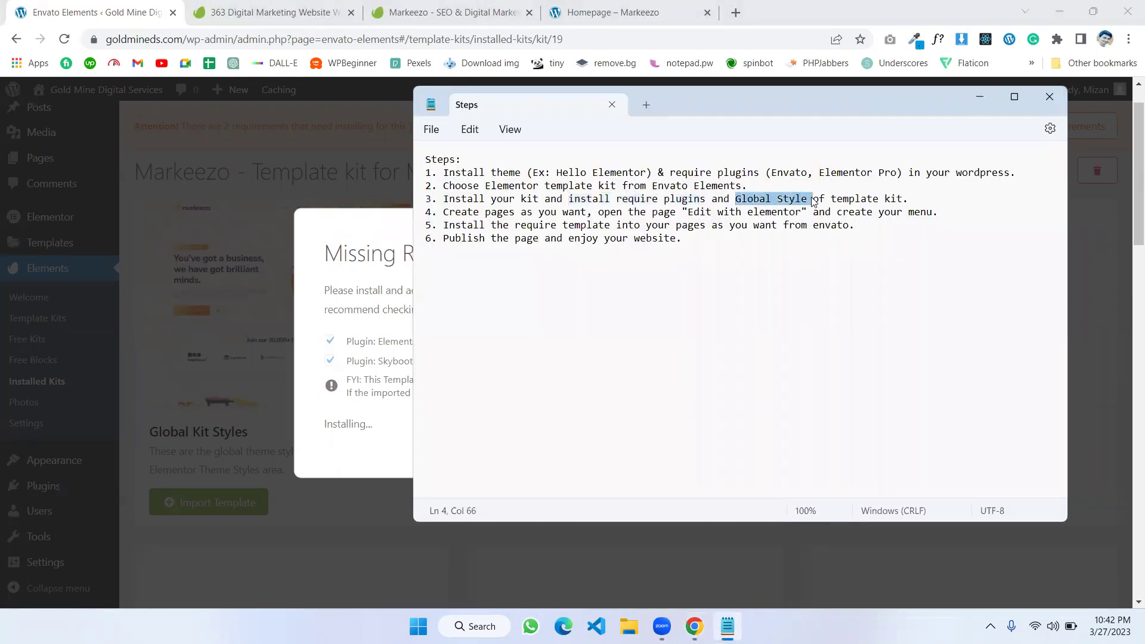
click(831, 199)
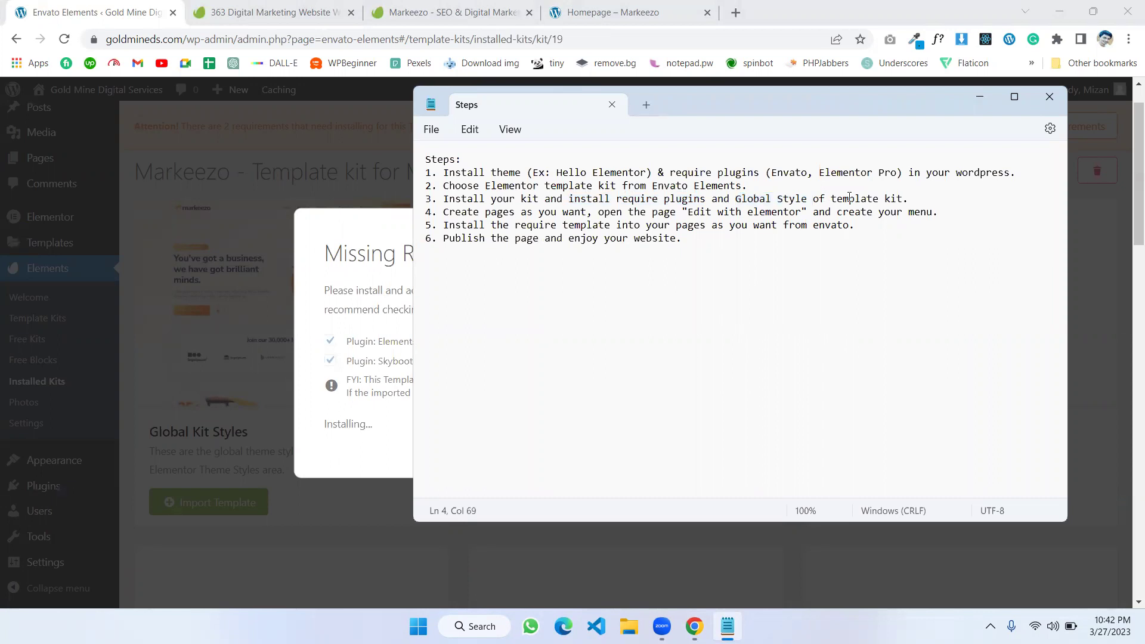
click(977, 98)
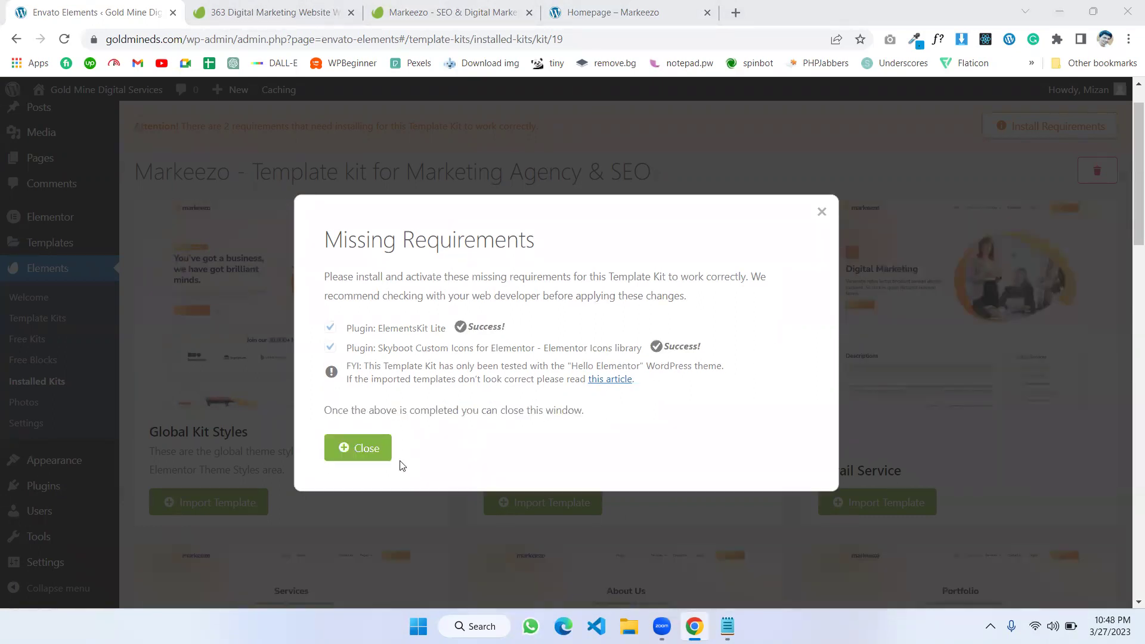
click(359, 451)
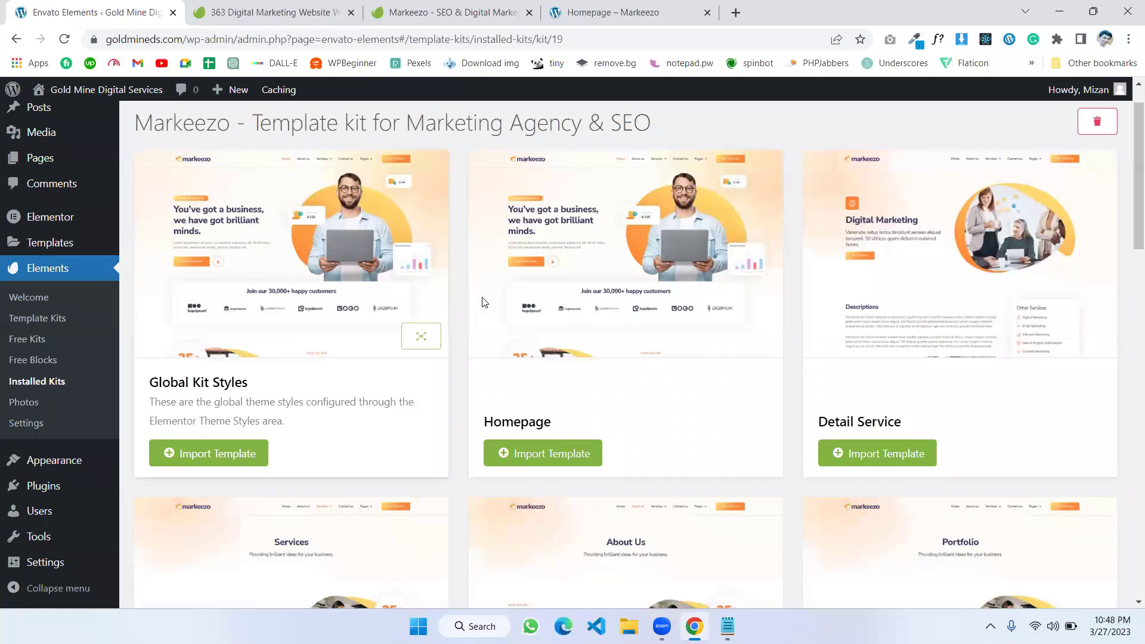
Step: Look over the Markeezo kit's templates and import its Global Kit Styles template
scroll(445, 283, down, 1)
scroll(445, 288, down, 15)
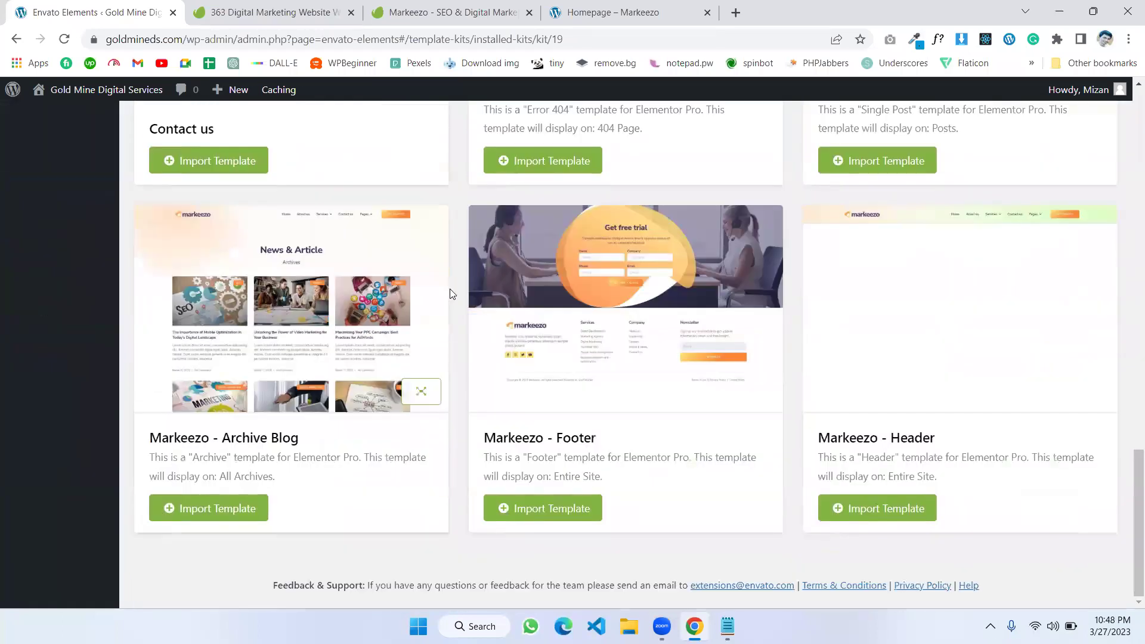
scroll(450, 289, up, 15)
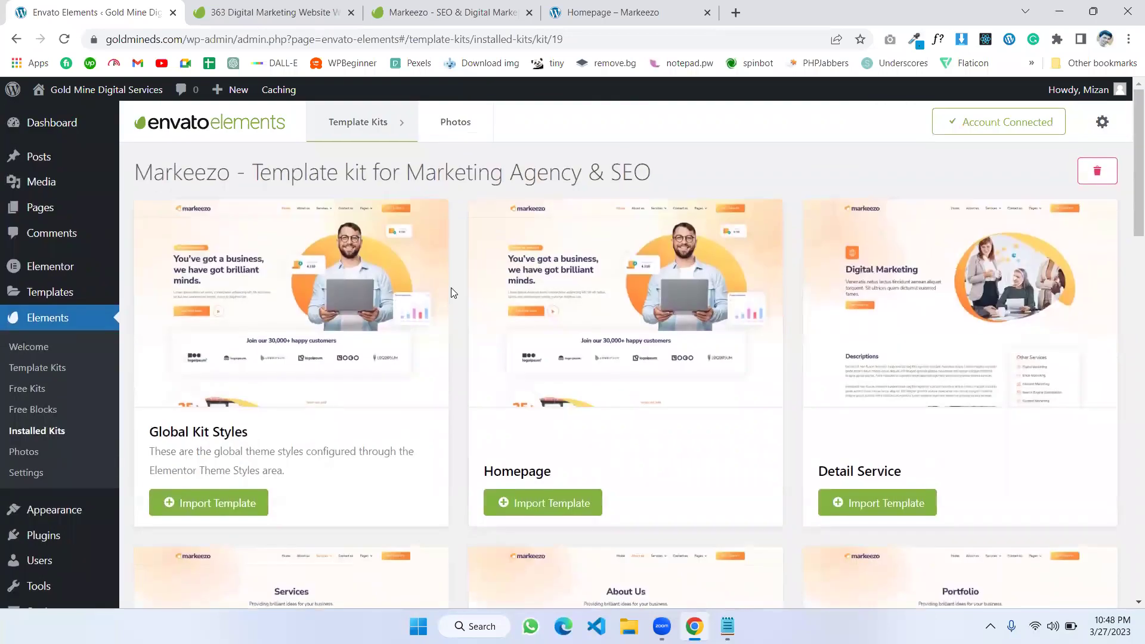
scroll(452, 291, down, 15)
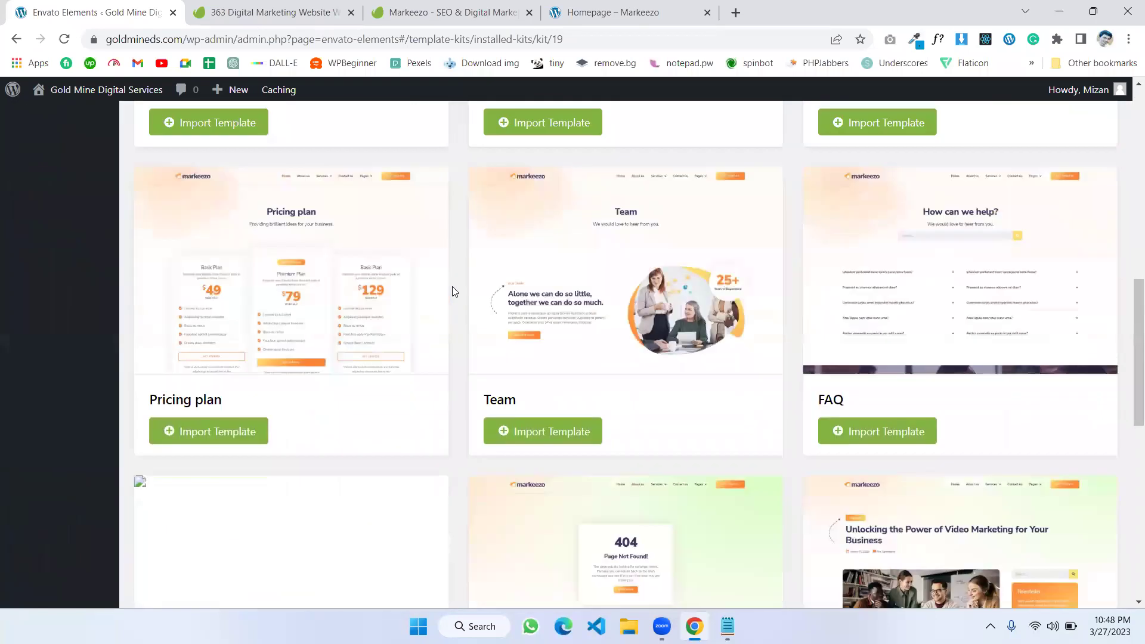
scroll(452, 291, down, 5)
scroll(452, 291, up, 15)
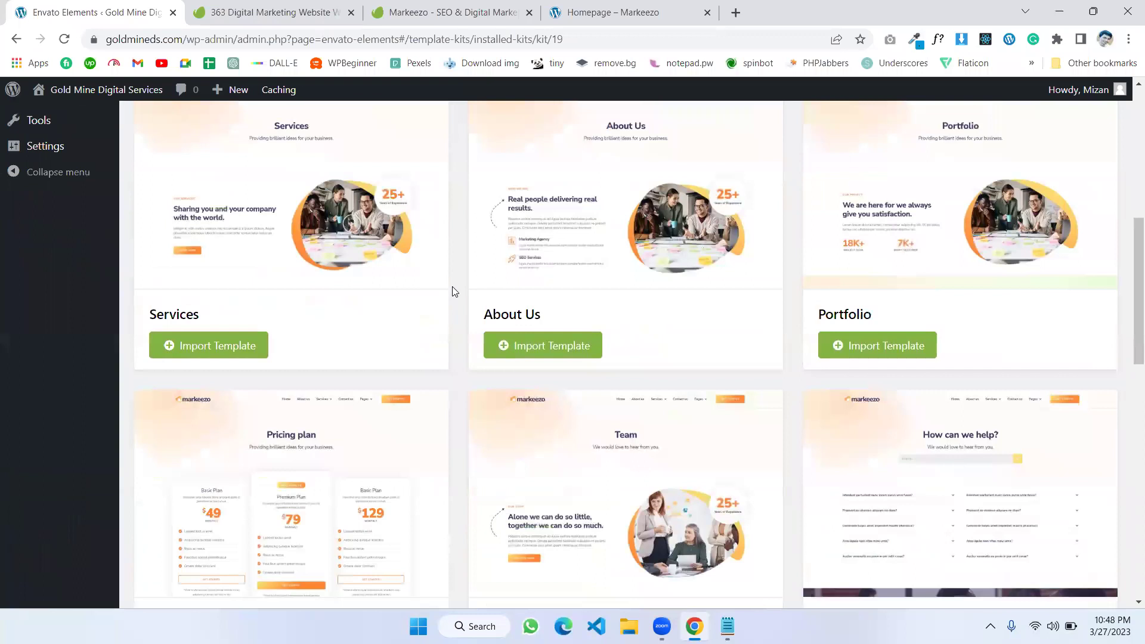
scroll(452, 291, up, 3)
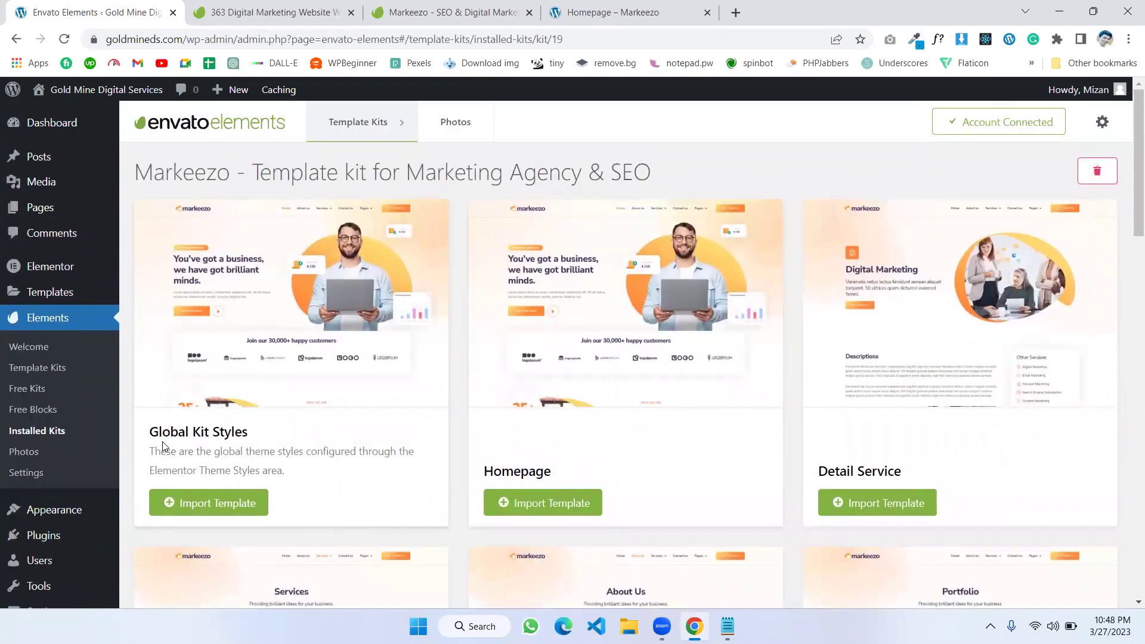
click(210, 504)
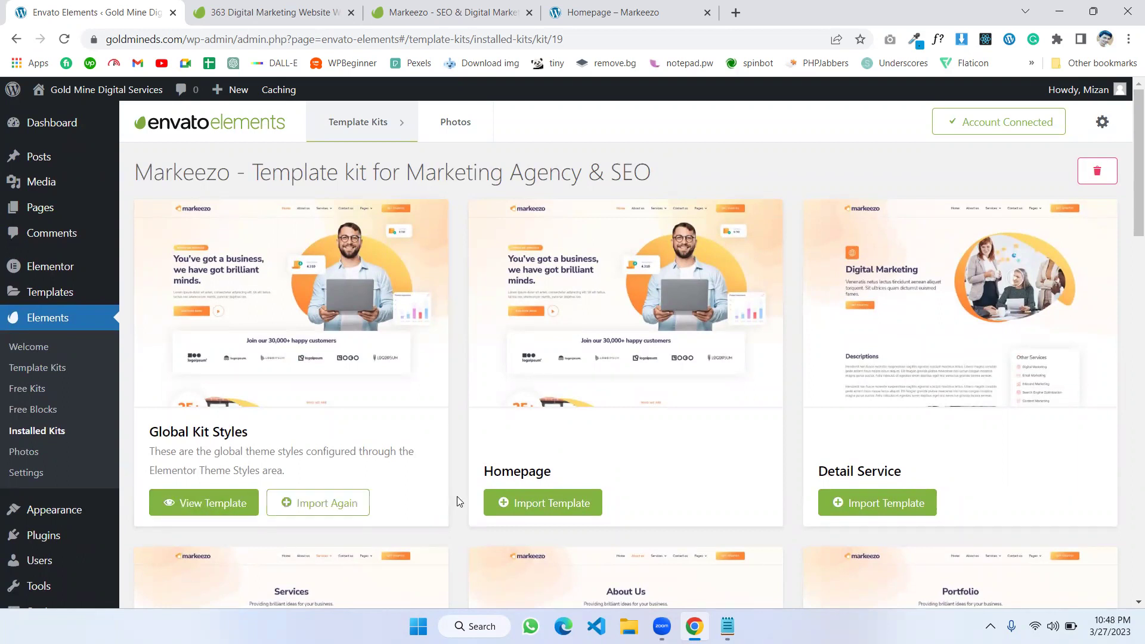
Step: Review which page templates the installed Markeezo kit offers for building the site's pages
mouse_move(362, 386)
scroll(456, 248, down, 3)
scroll(455, 248, down, 2)
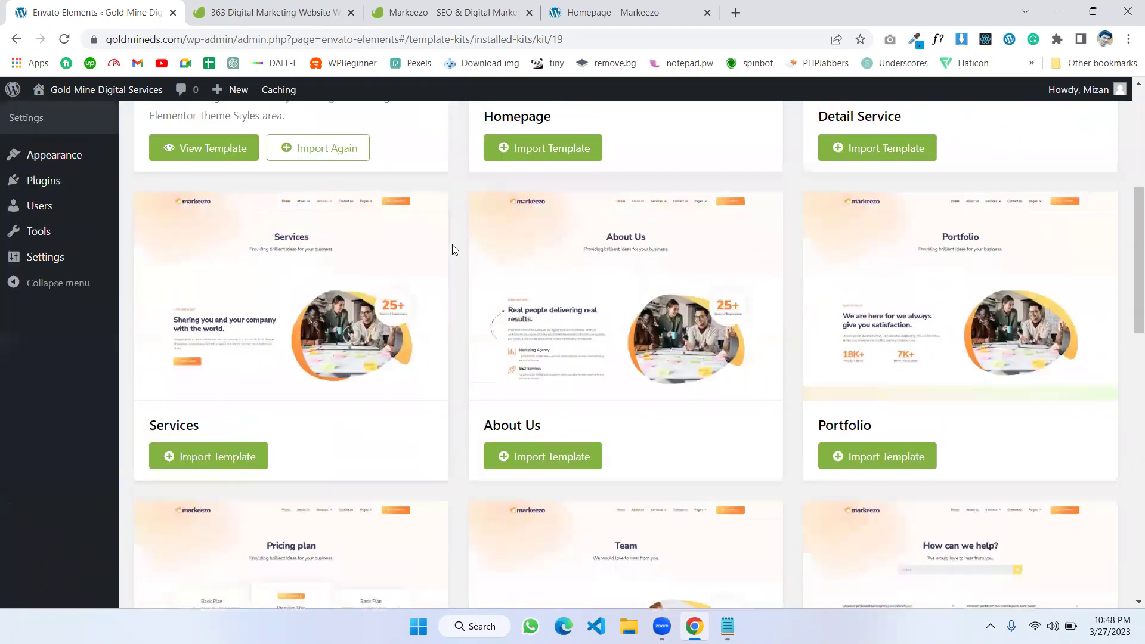
scroll(452, 250, up, 1)
scroll(452, 249, up, 4)
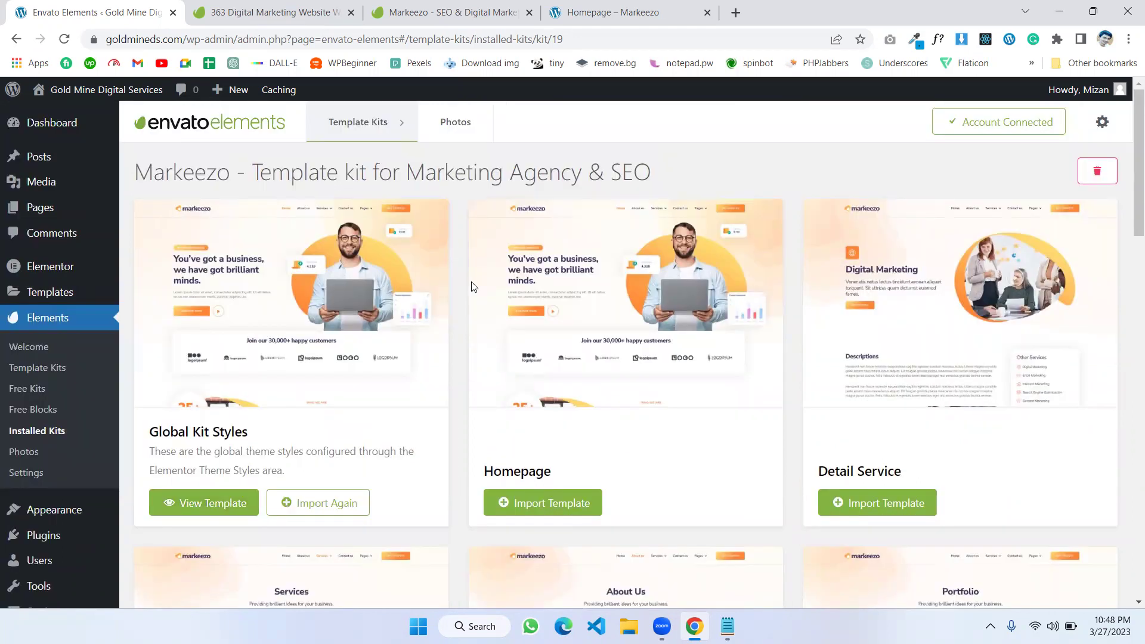
scroll(540, 332, down, 2)
scroll(501, 331, down, 3)
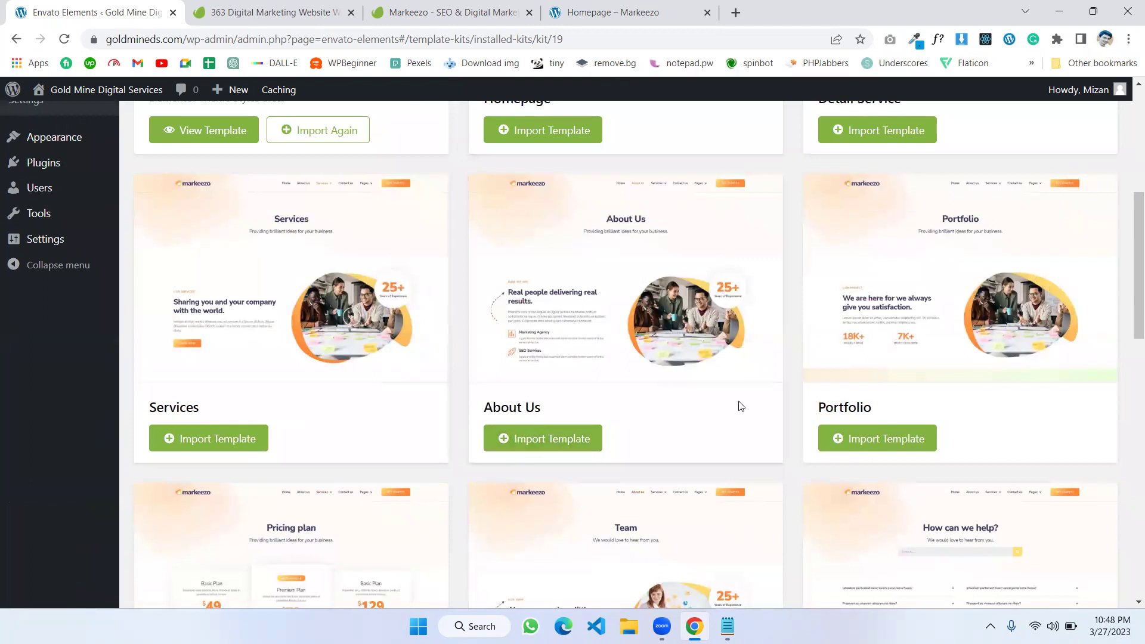
scroll(844, 395, down, 4)
scroll(785, 389, up, 9)
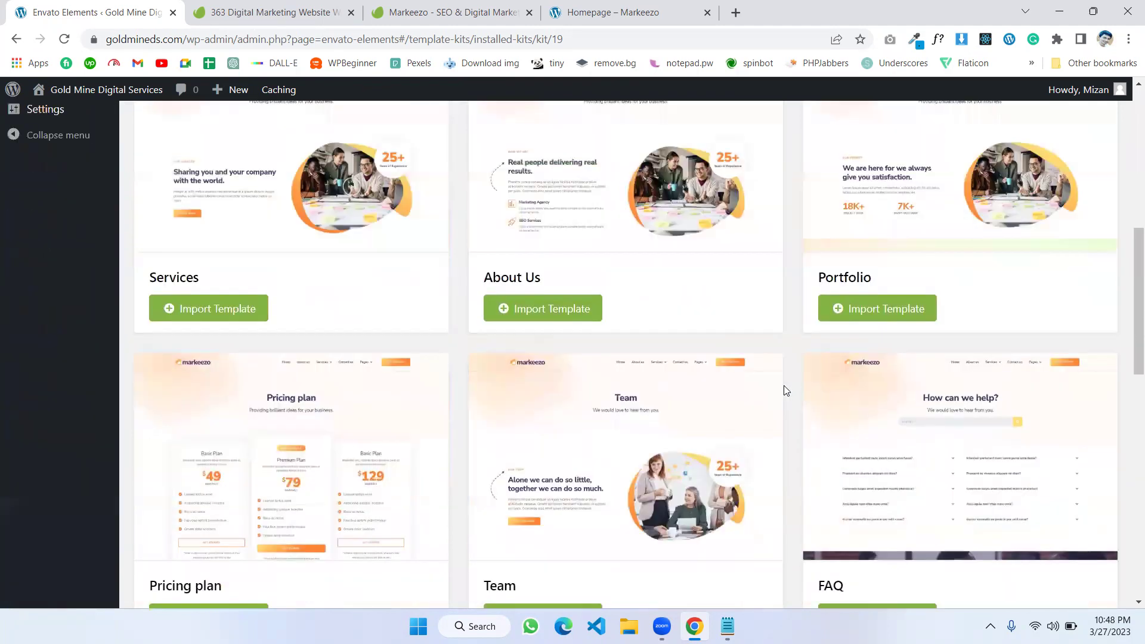
Step: Go to the site's Pages list and open four new-page editors in separate browser tabs
mouse_move(28, 212)
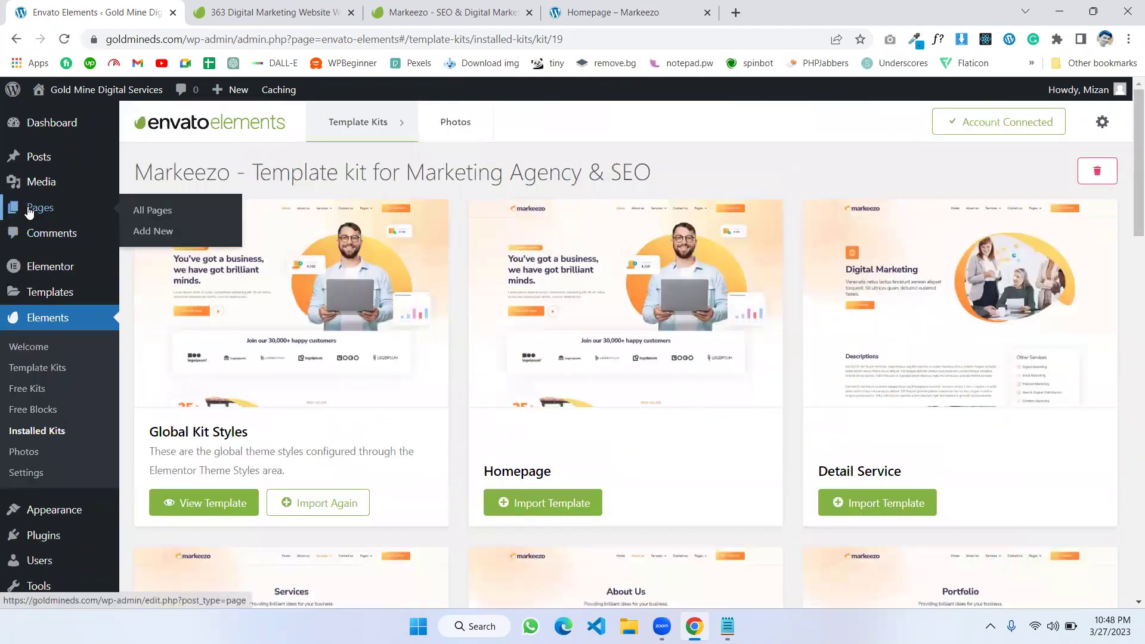
click(44, 215)
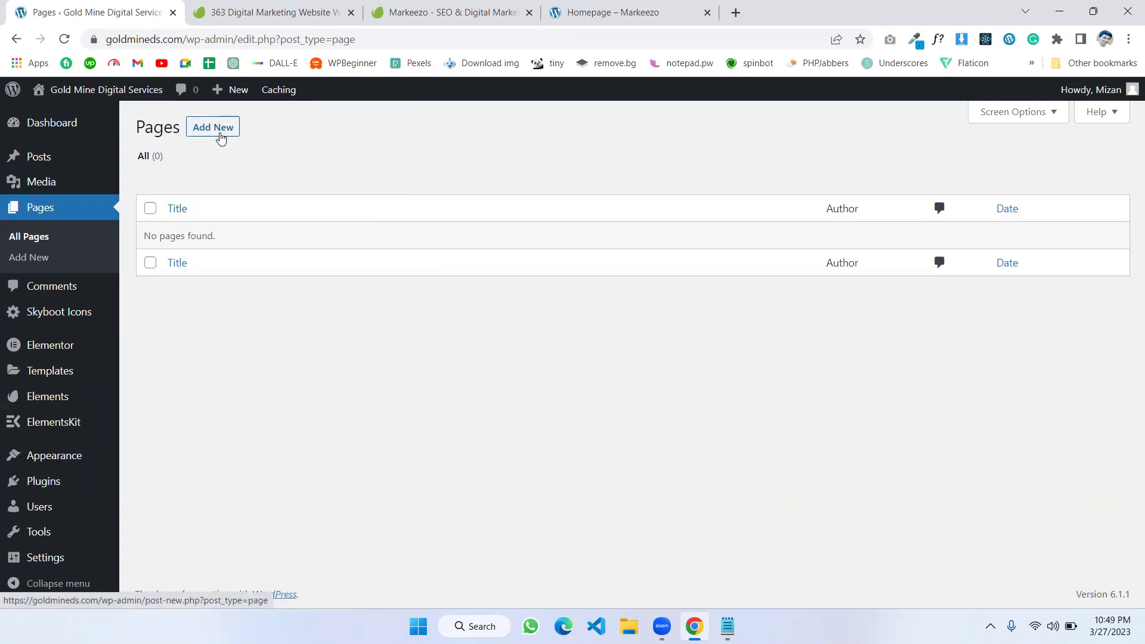
middle_click(221, 137)
middle_click(221, 136)
middle_click(221, 137)
middle_click(221, 137)
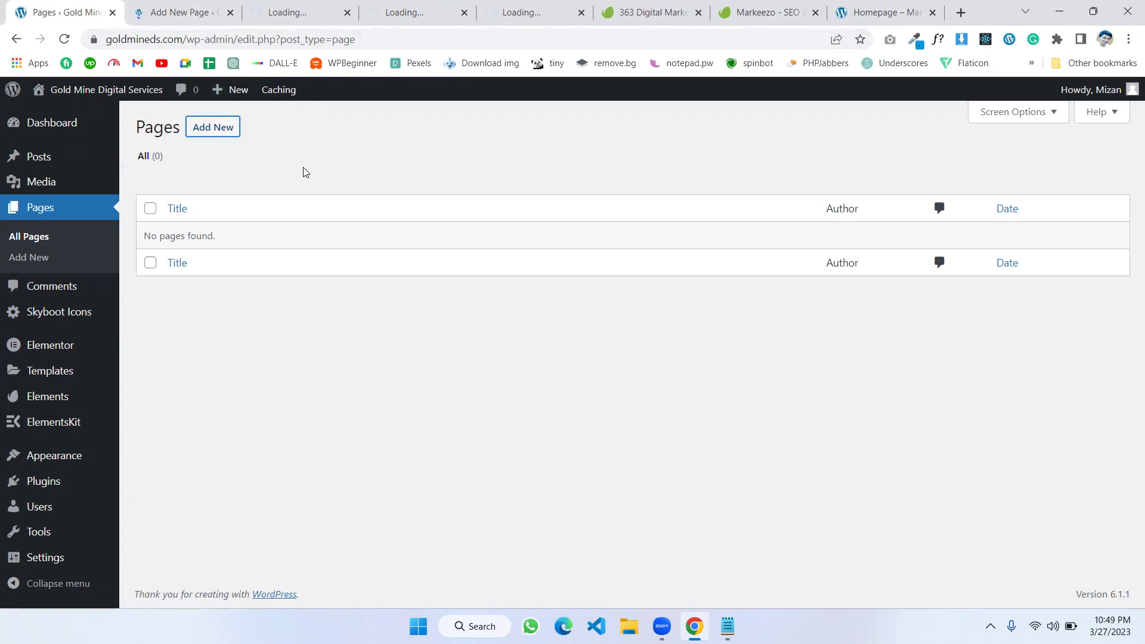
click(171, 12)
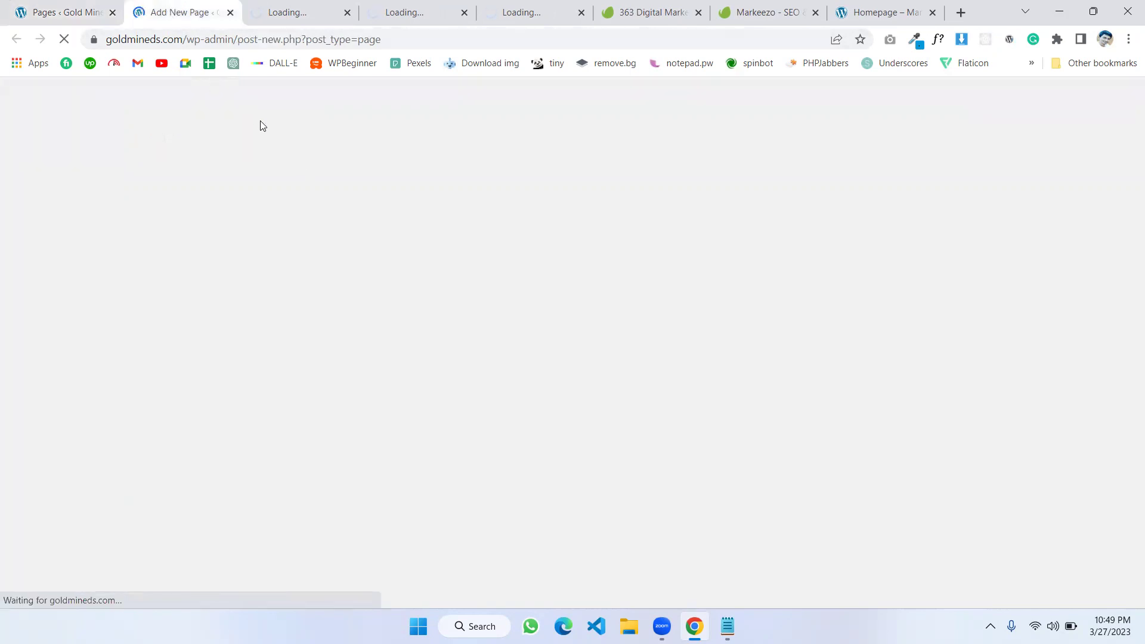
click(63, 12)
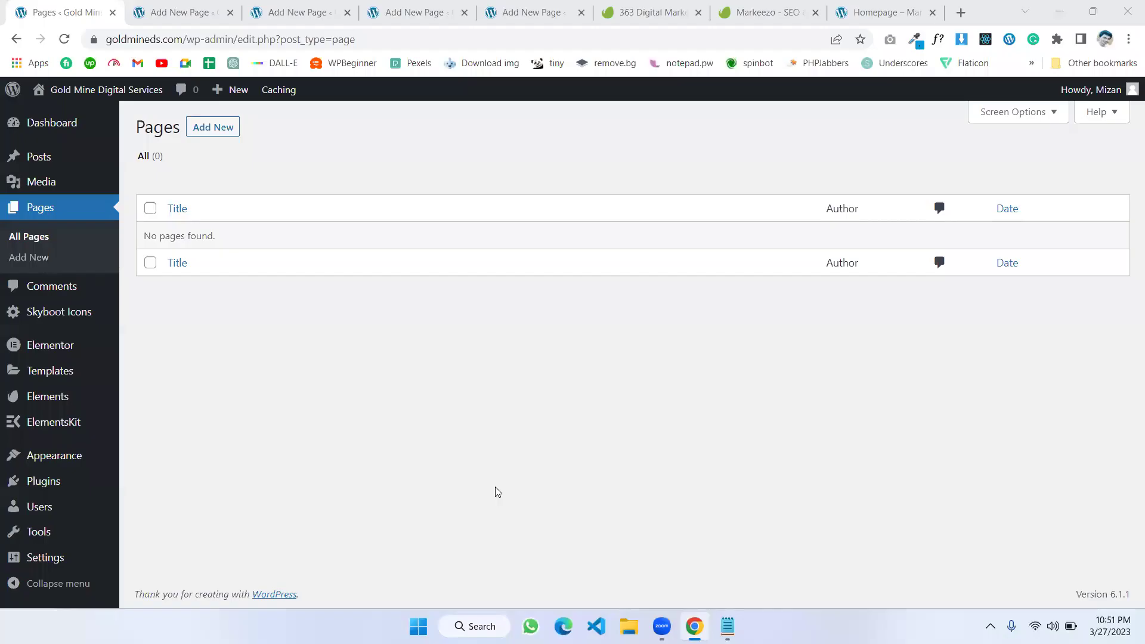
Step: Publish the first new page as "Home" with the Elementor Full Width template and open it for editing in Elementor
click(160, 12)
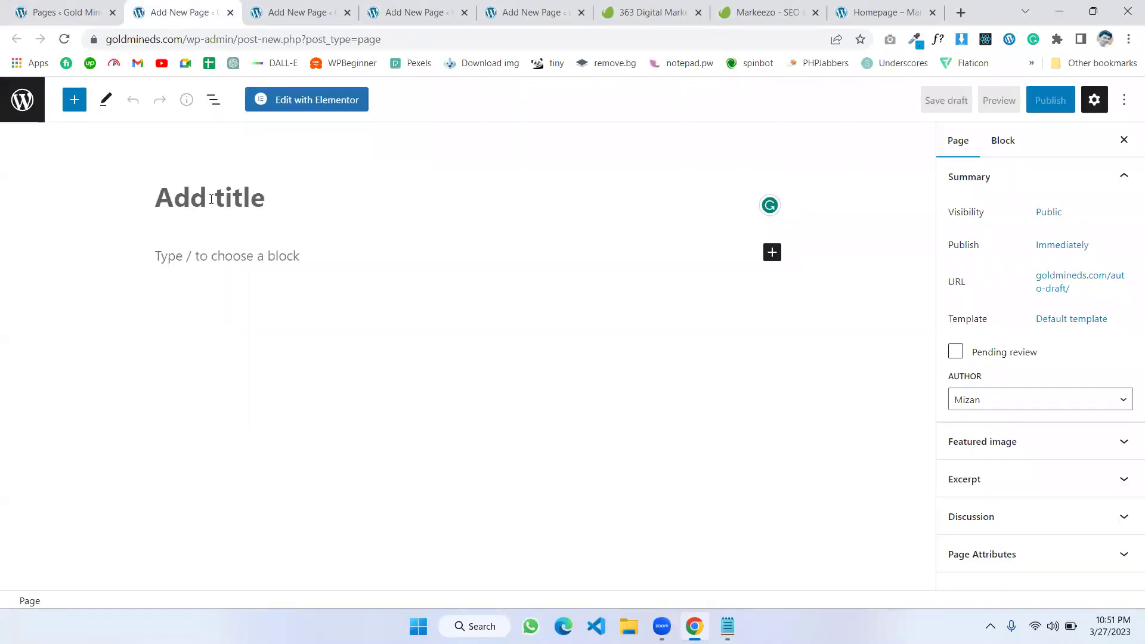
text(Home)
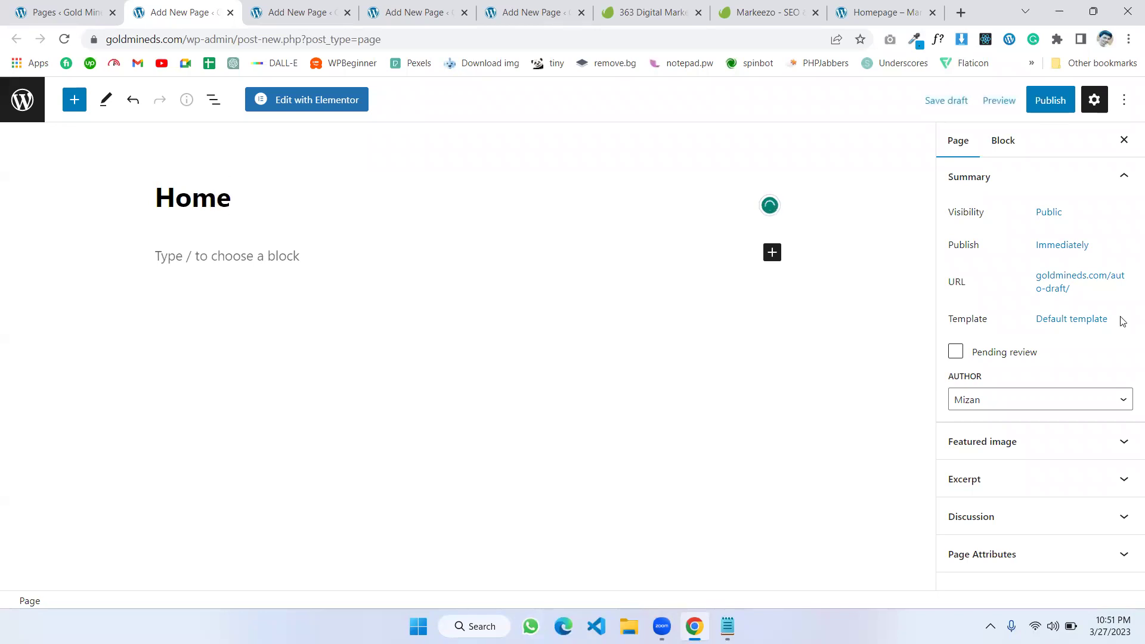
click(1070, 319)
click(1037, 430)
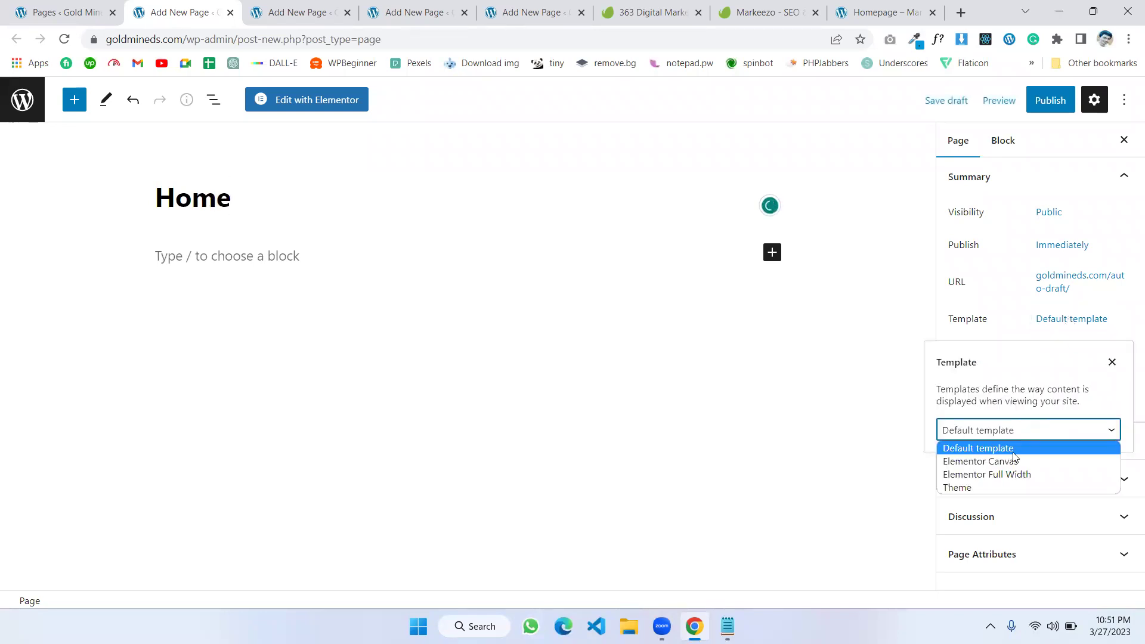
click(1007, 476)
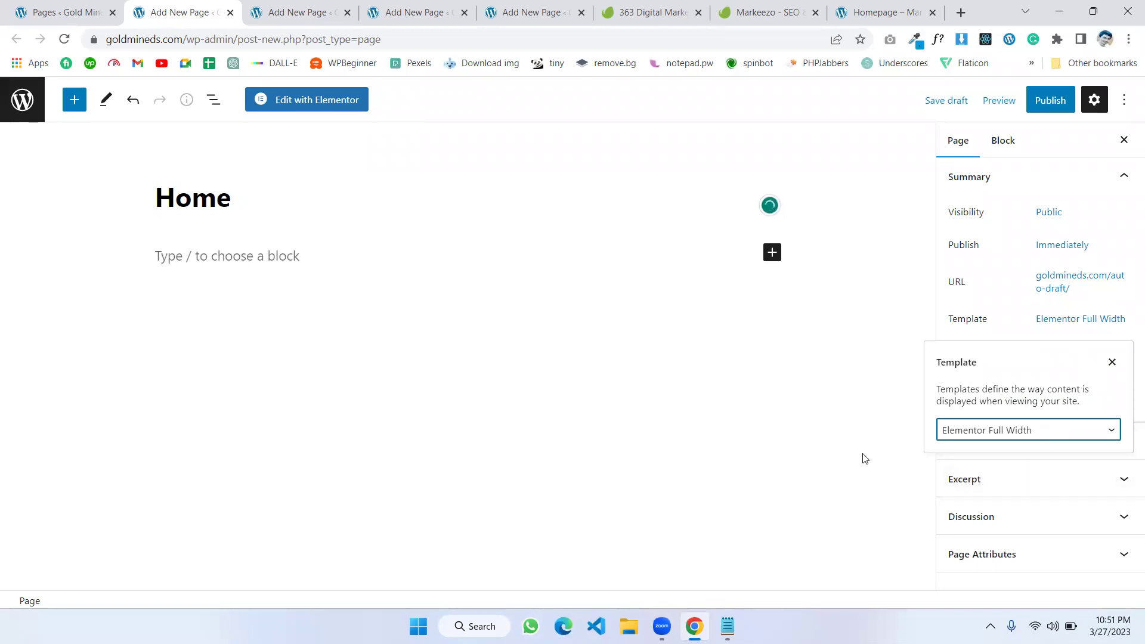
click(1113, 364)
click(1050, 103)
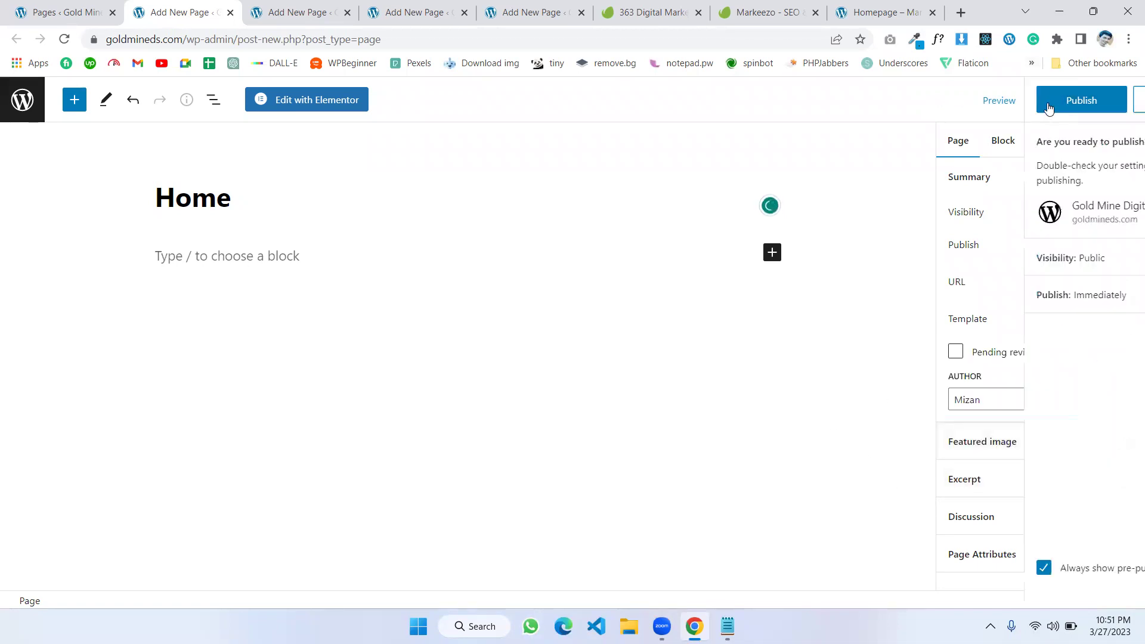
click(979, 103)
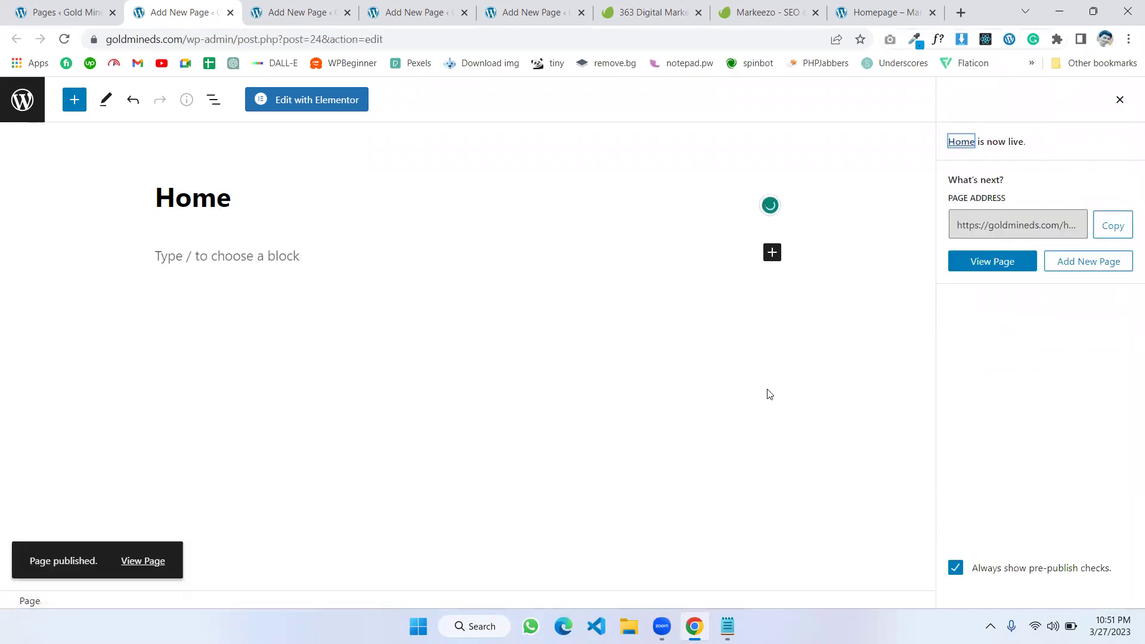
click(322, 102)
Step: Title the second new page "About Us", set its template to Elementor Full Width and publish it
click(339, 12)
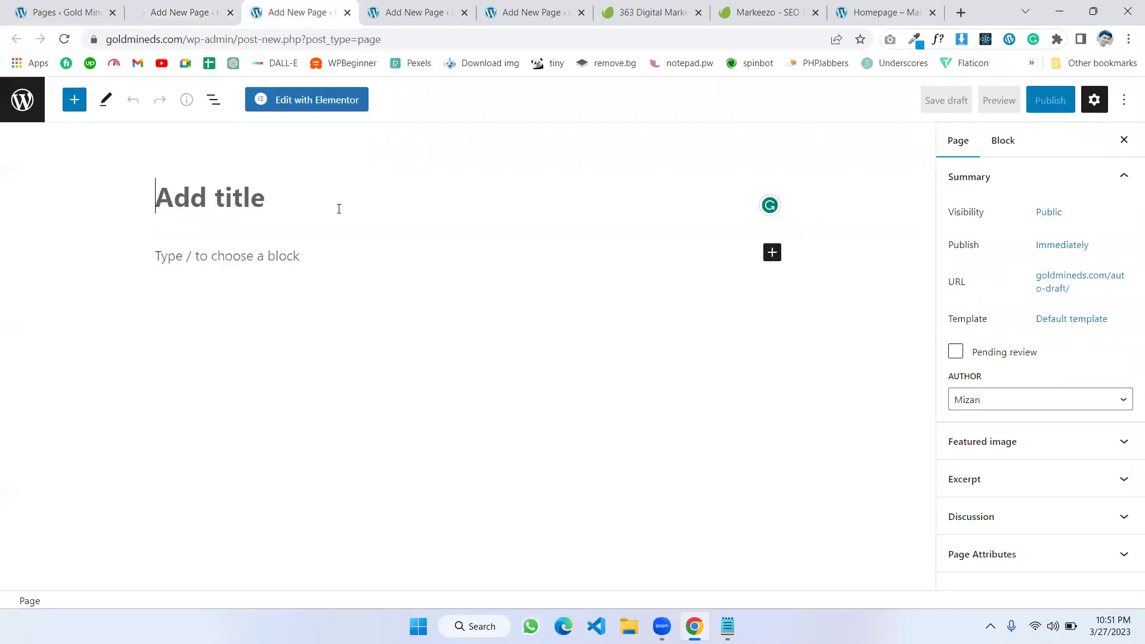
text(About Us)
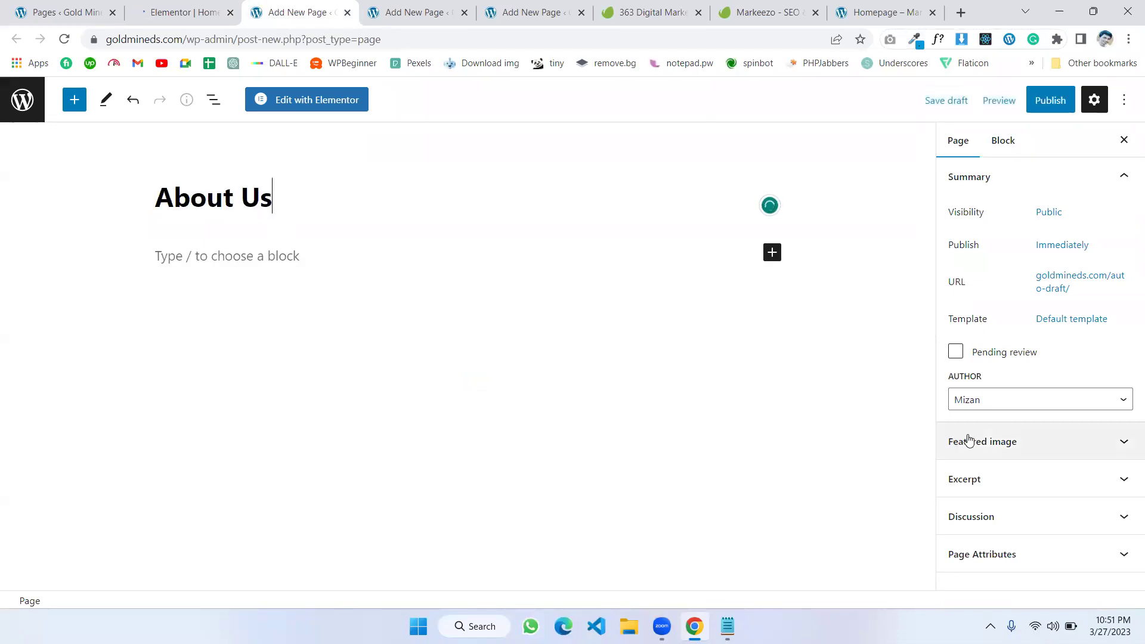
click(1071, 318)
click(1014, 431)
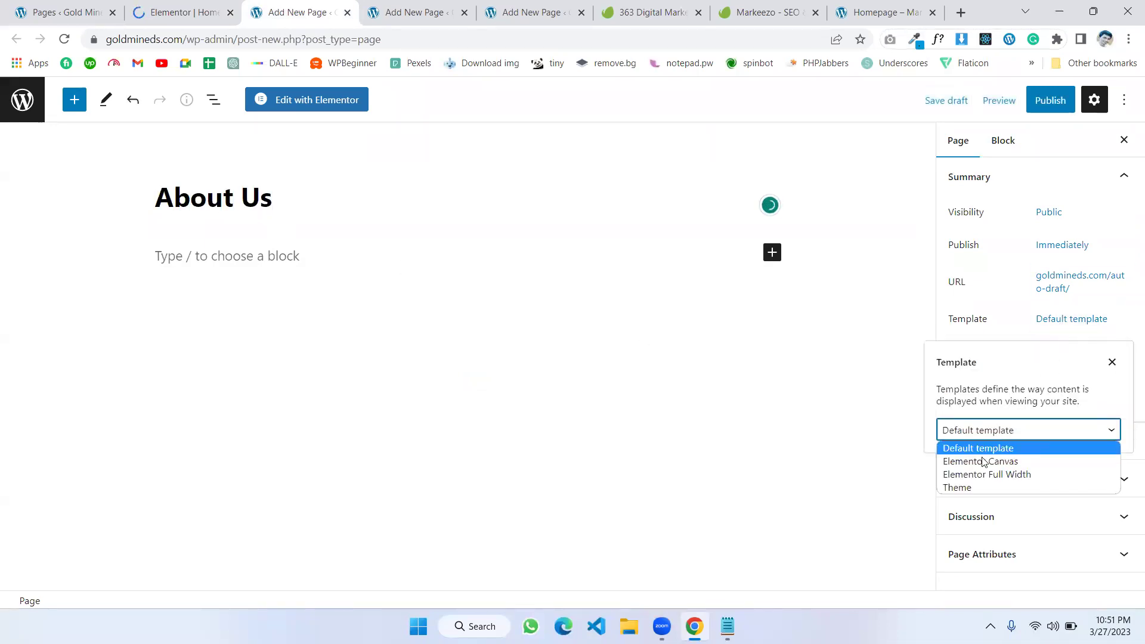
click(1002, 474)
click(1050, 101)
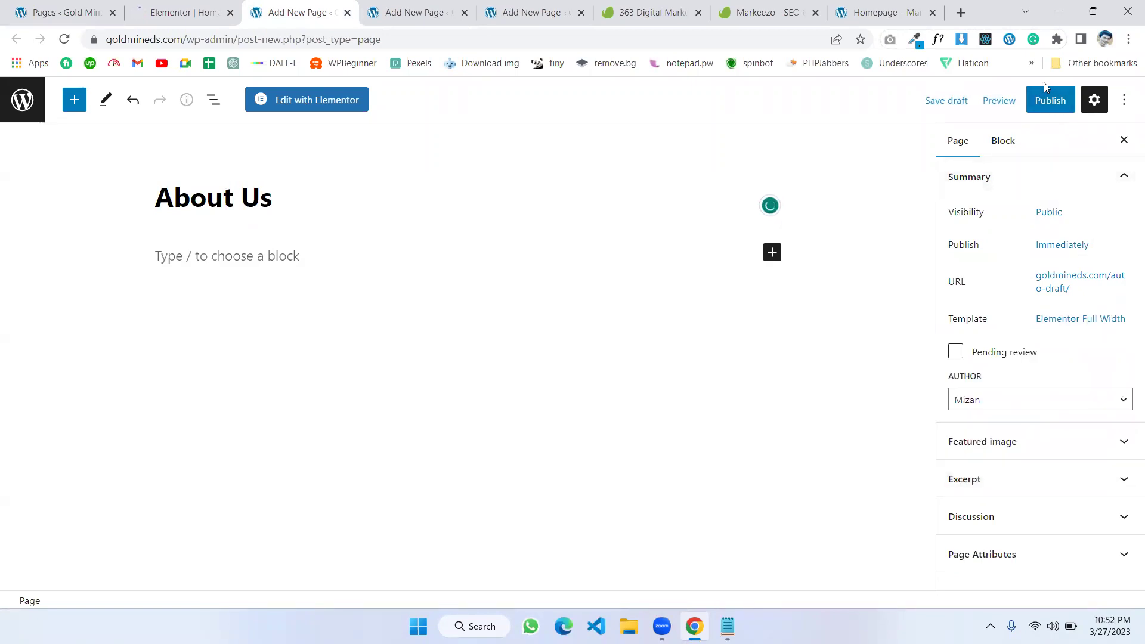
click(1049, 100)
click(995, 100)
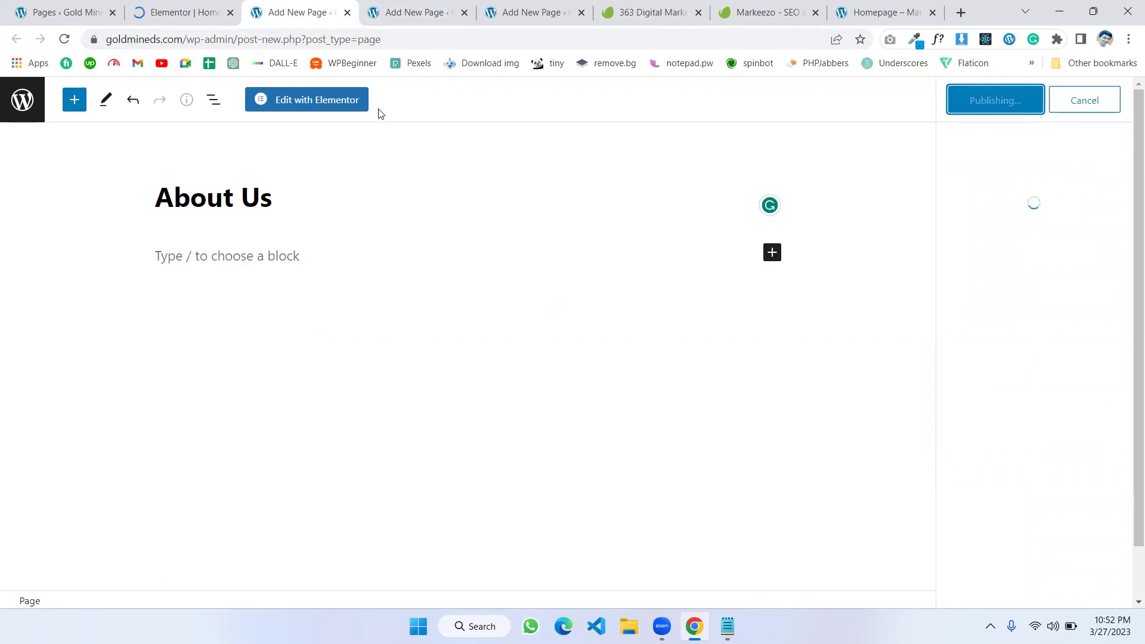
Step: Title the third new page "Services", set its template to Elementor Full Width and publish it
click(427, 12)
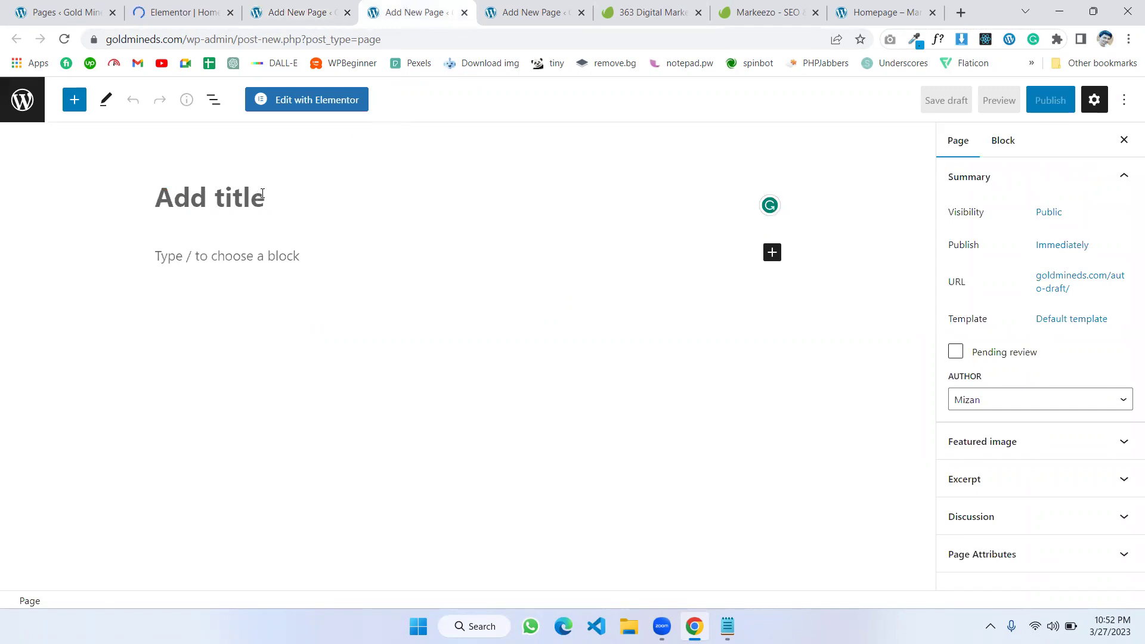
text(Ser)
key(BackSpace)
key(BackSpace)
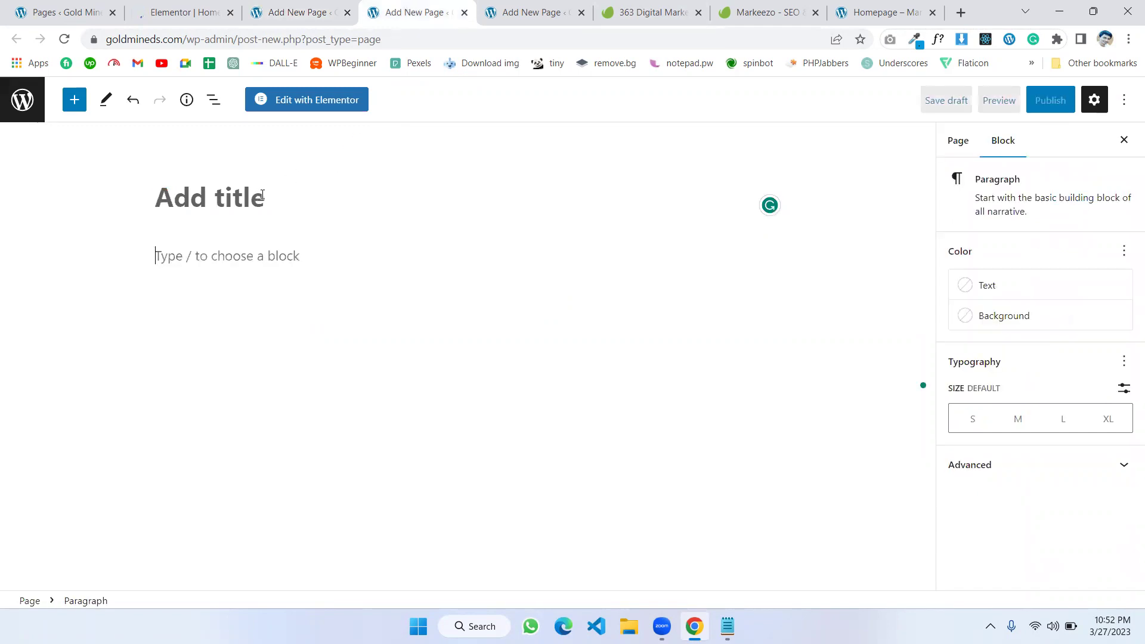
click(203, 192)
text(Services)
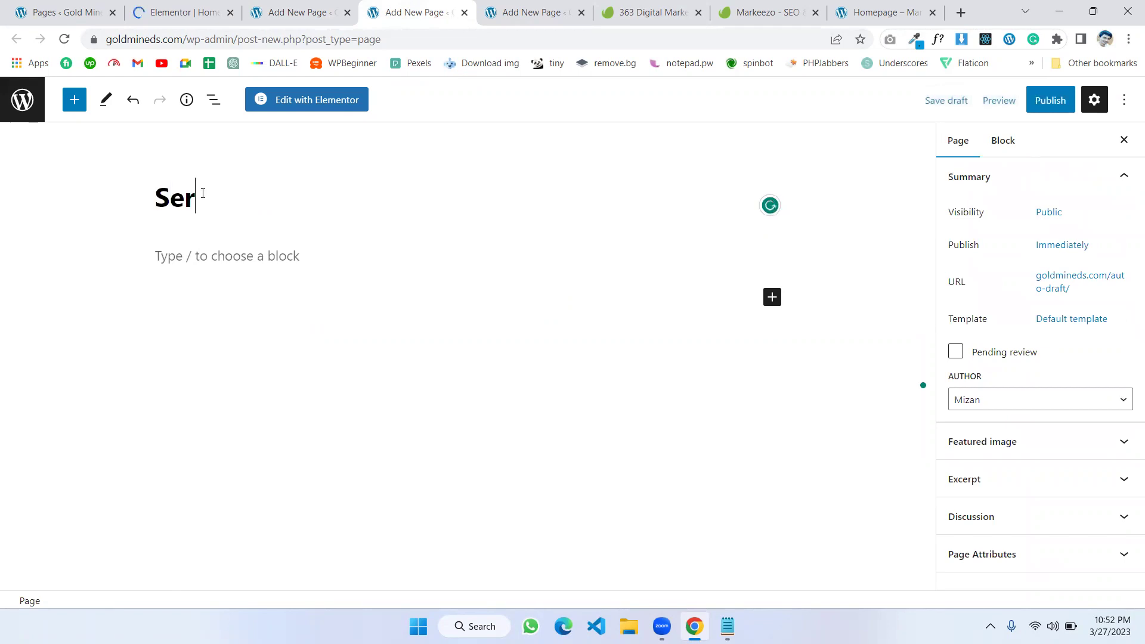
click(1068, 321)
click(1000, 435)
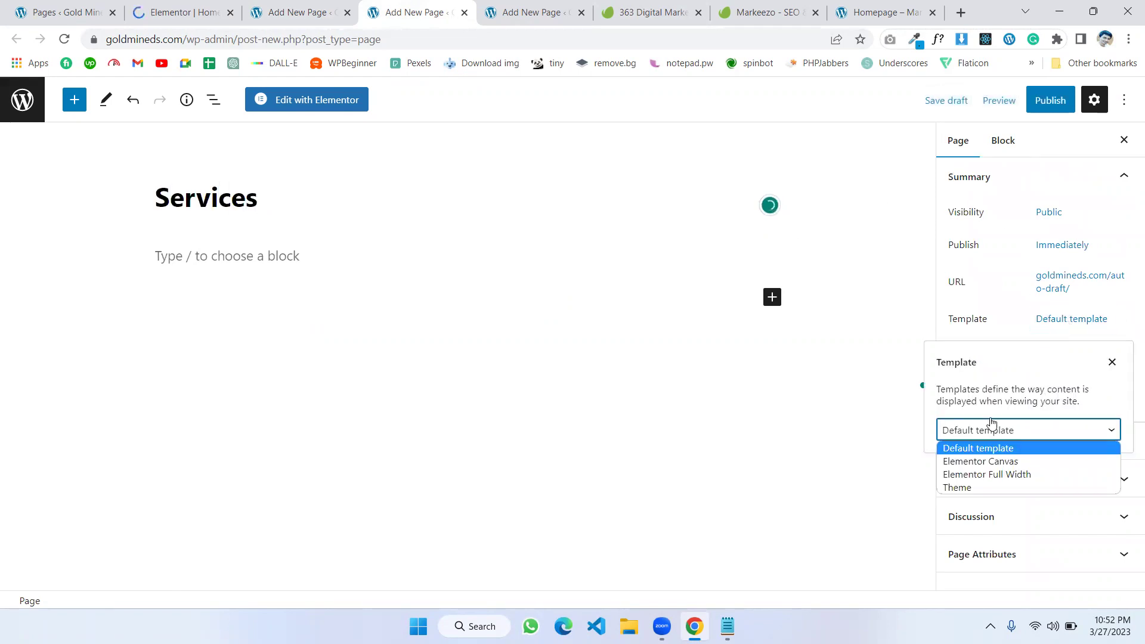
click(1020, 473)
click(1057, 111)
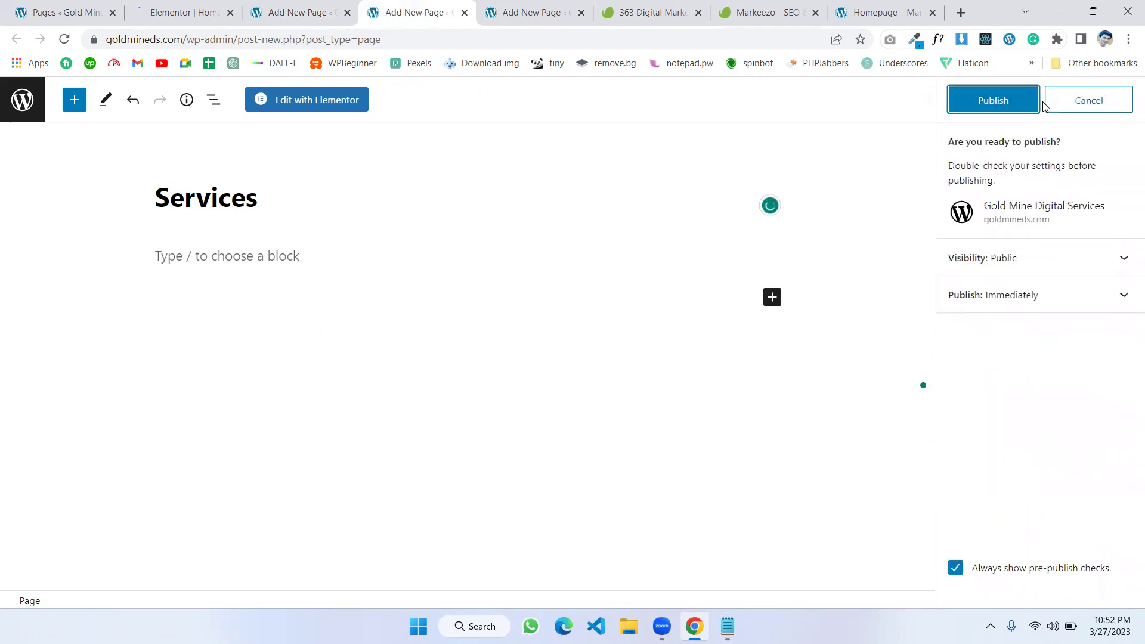
click(993, 100)
Step: Title the fourth new page "Contact Us", set its template to Elementor Full Width and publish it
click(508, 6)
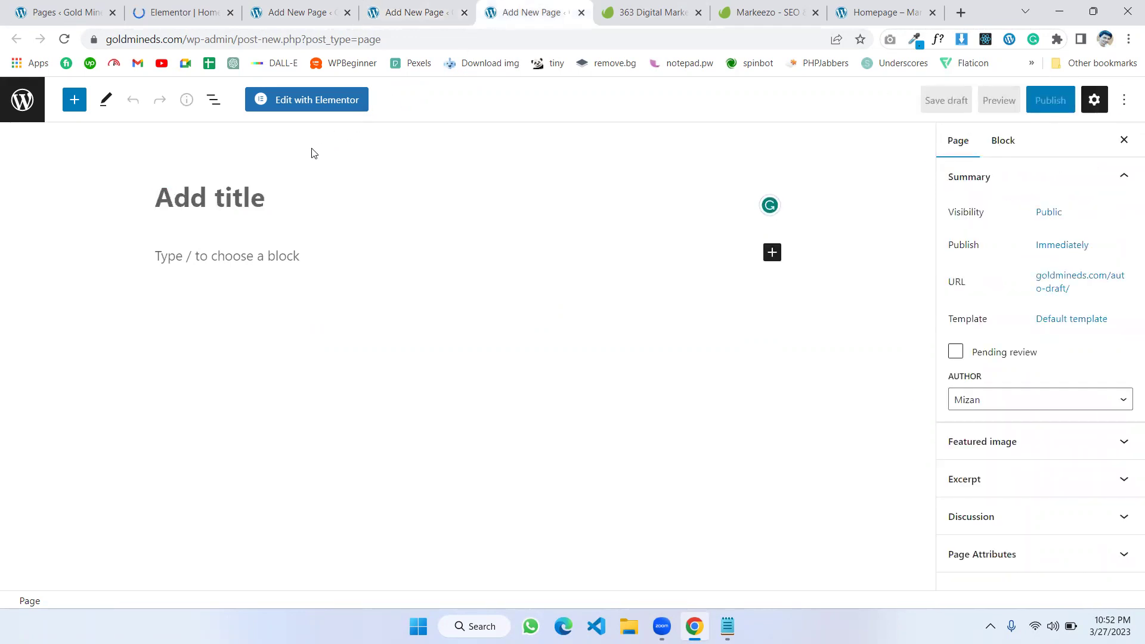
click(301, 6)
click(511, 5)
text(Conta)
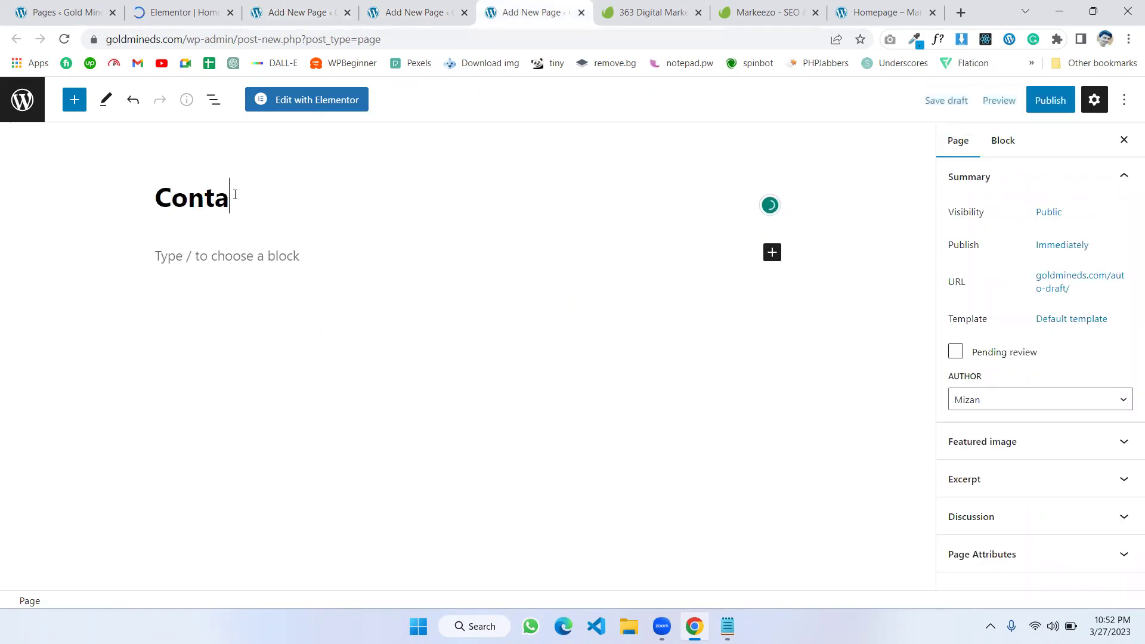
text(ct Us)
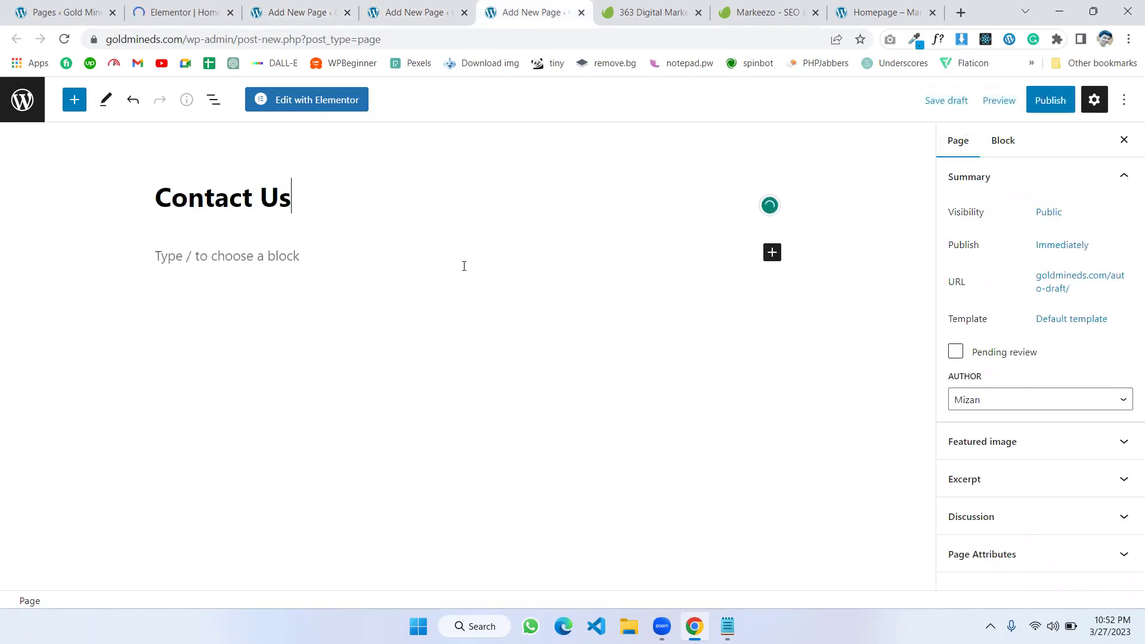
click(1084, 319)
click(1041, 430)
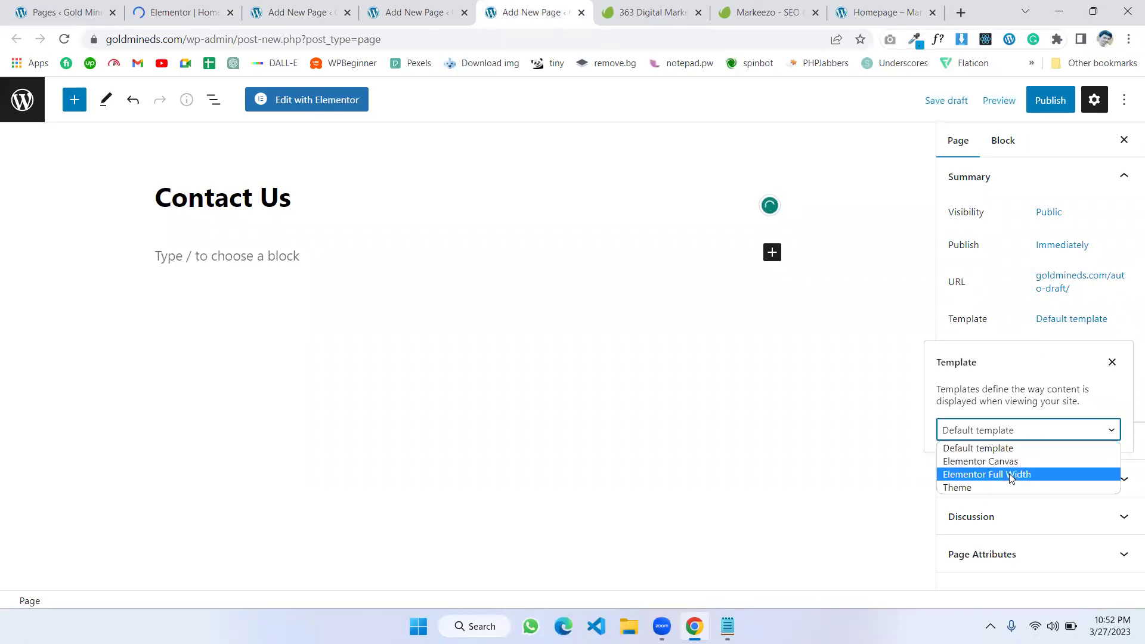
click(1014, 473)
click(1044, 102)
click(978, 102)
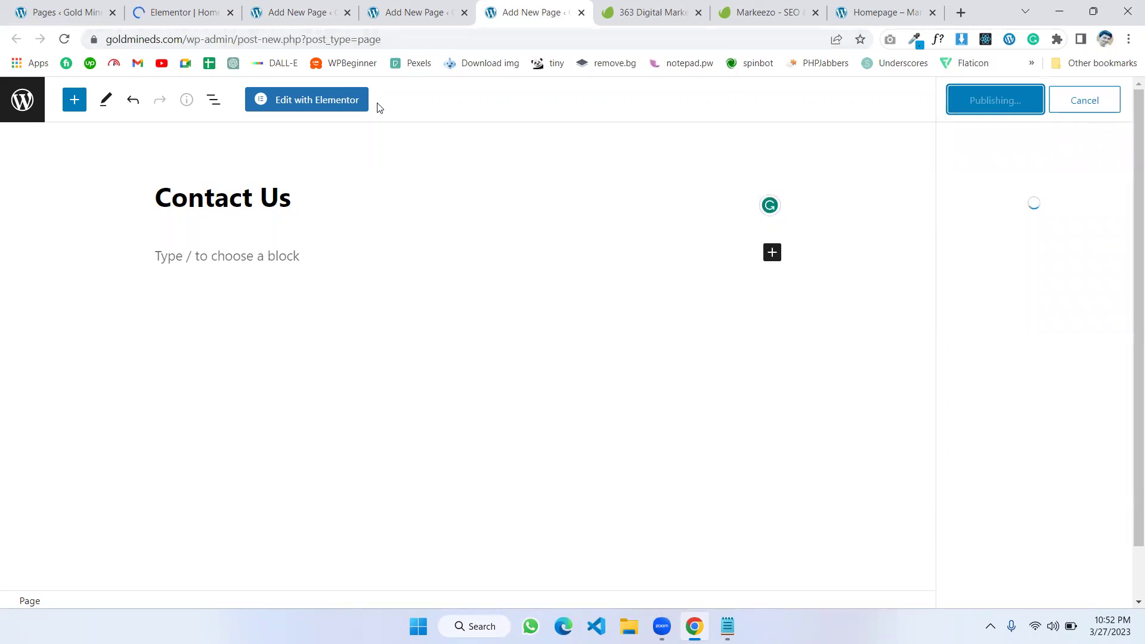
Step: Open the published About Us and Services pages for editing in Elementor
click(179, 9)
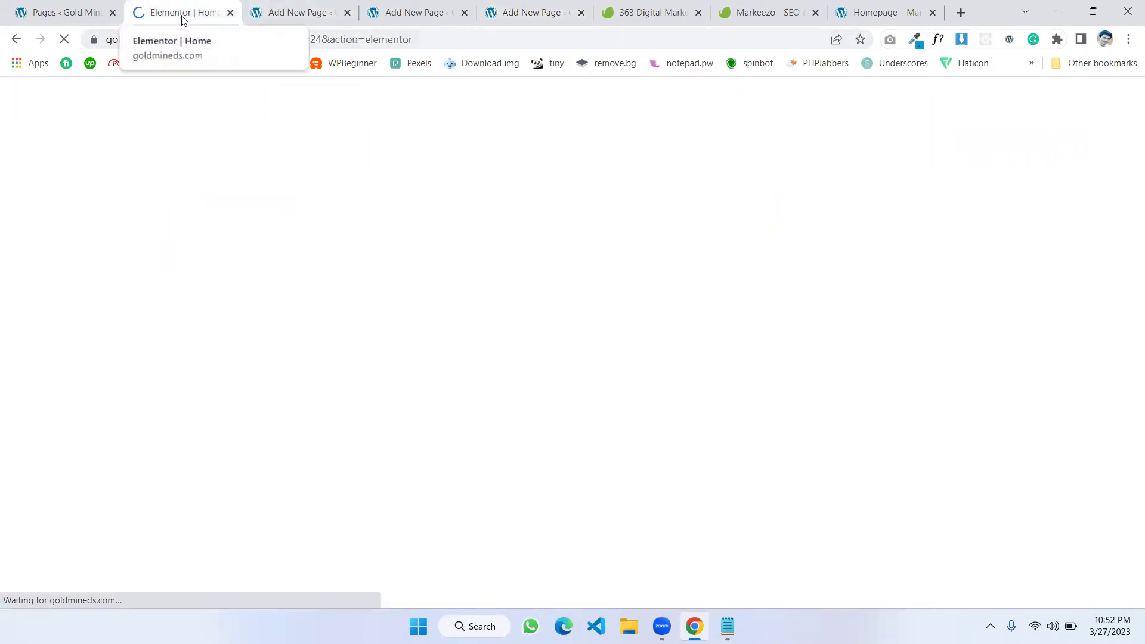
click(287, 14)
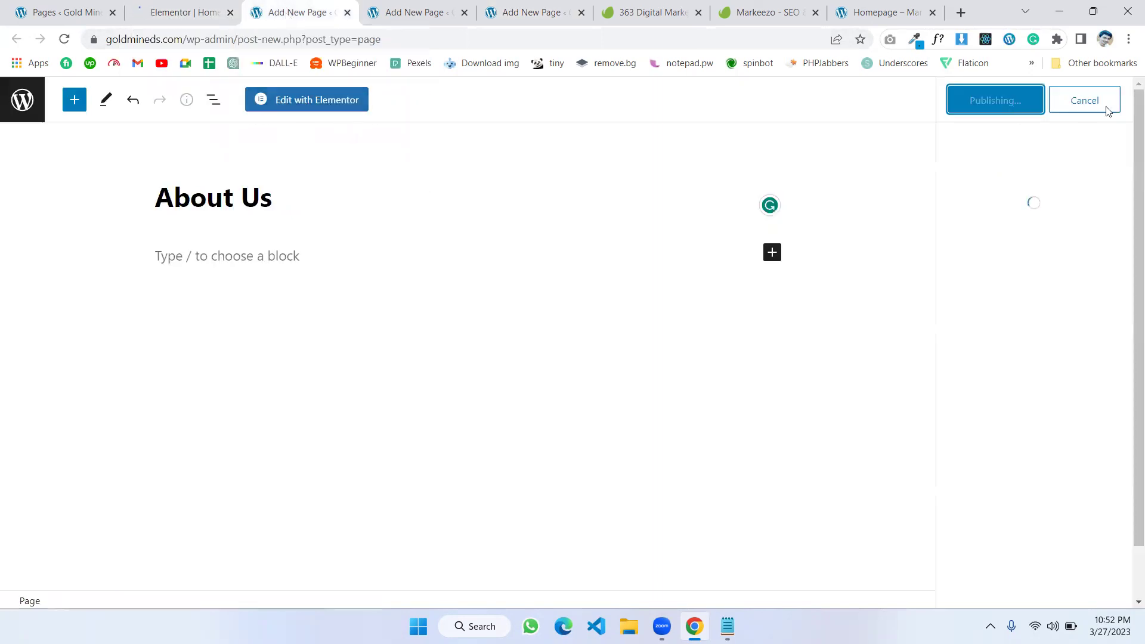
click(304, 100)
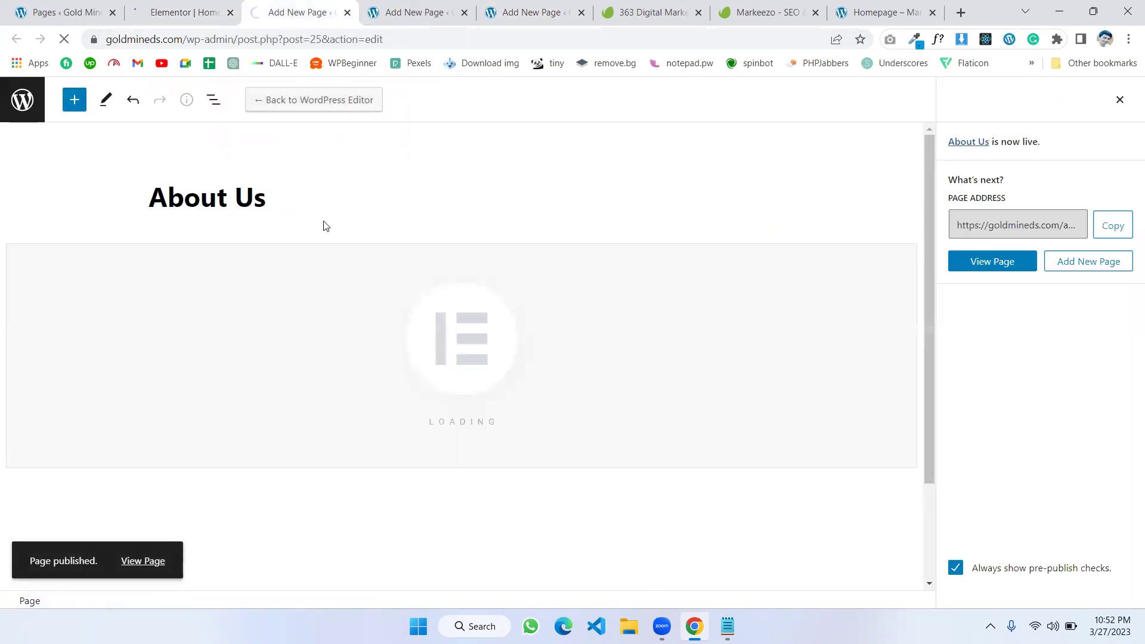
click(442, 18)
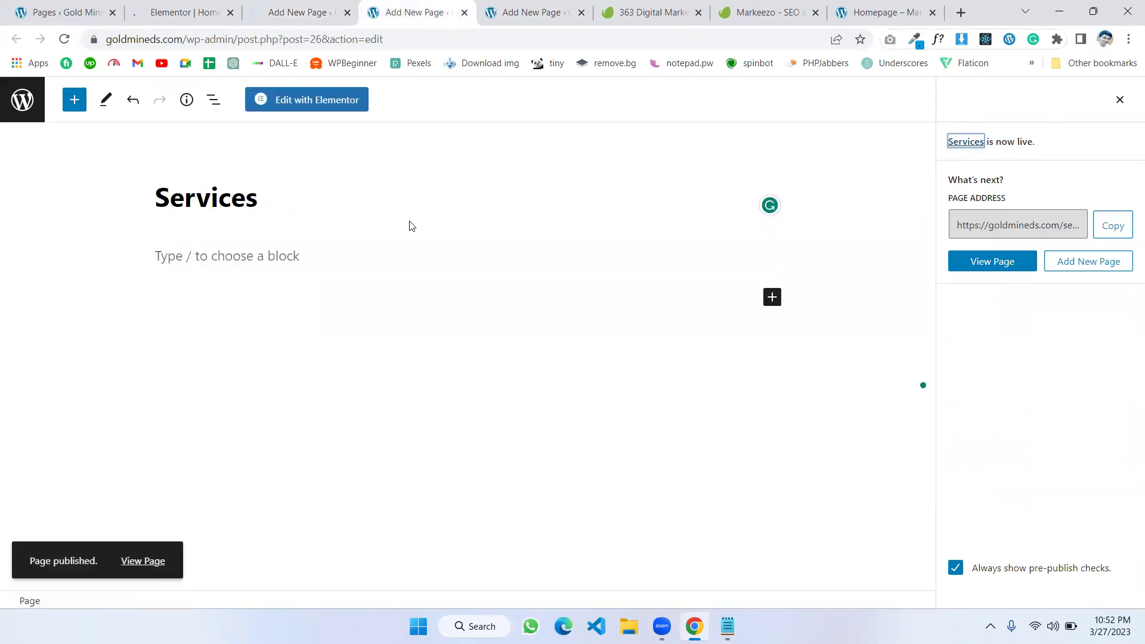
click(315, 110)
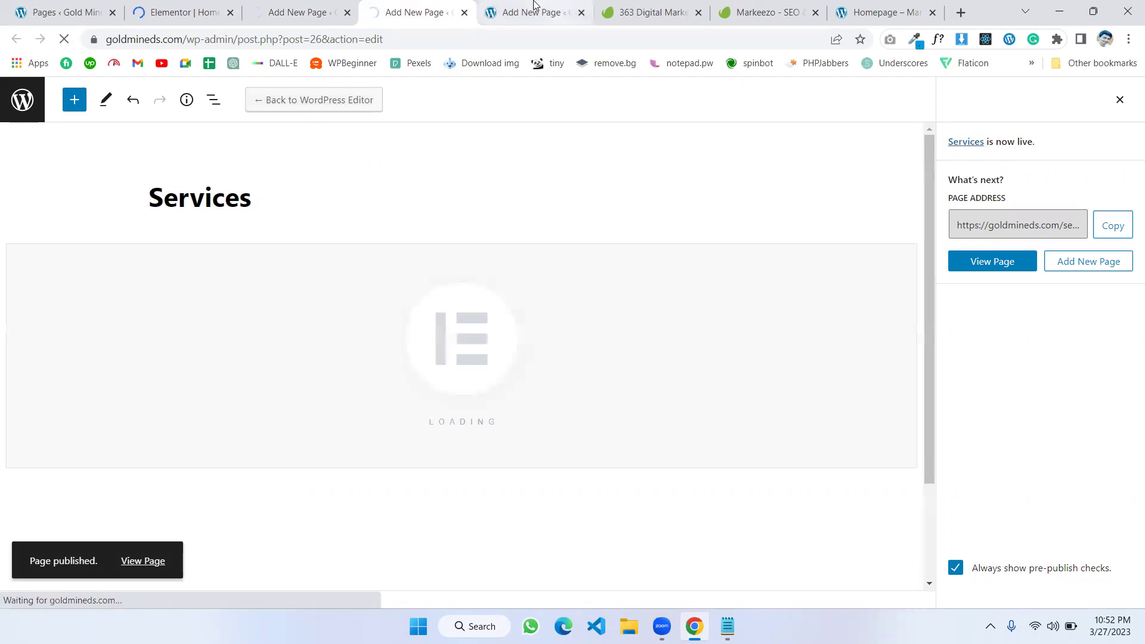
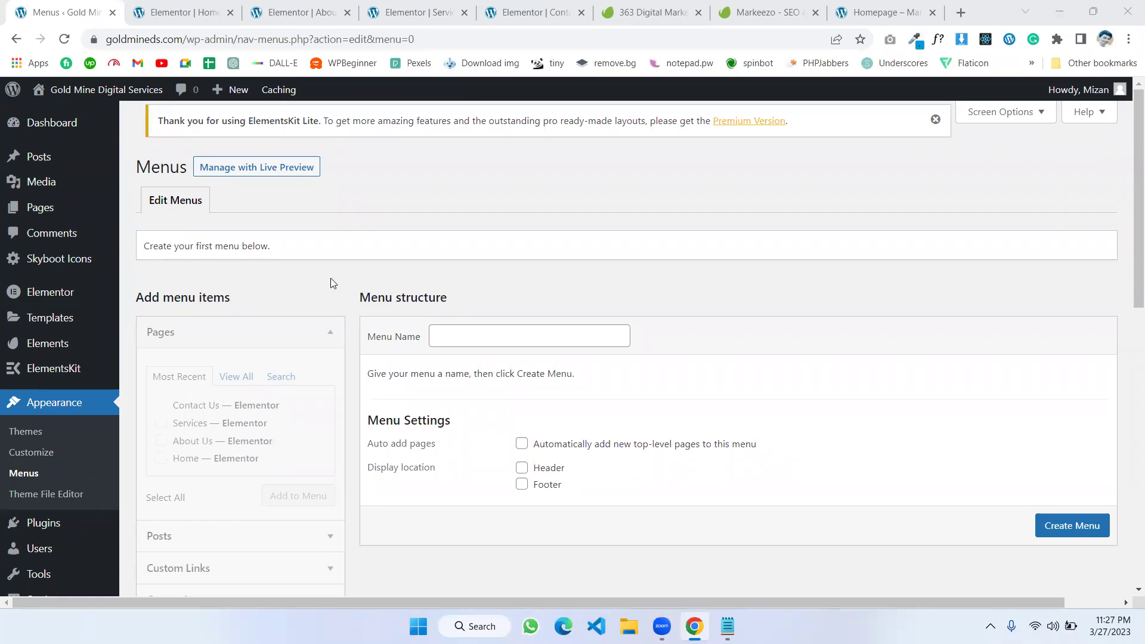
Step: Create a menu named "Main Menu" with Header as its display location
click(455, 331)
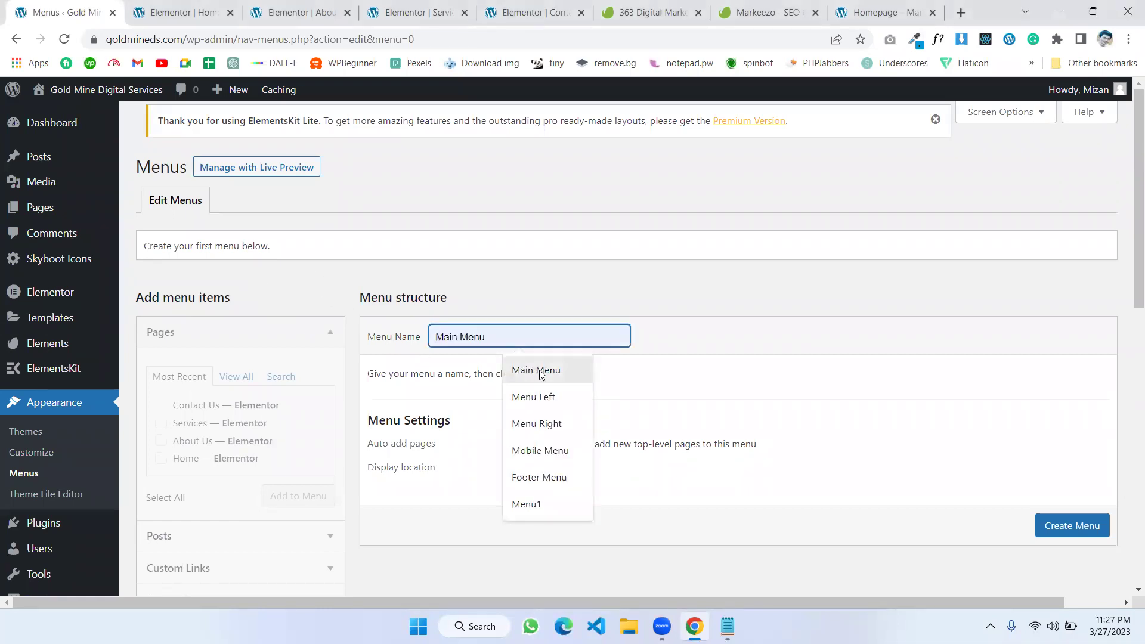
click(539, 369)
click(523, 472)
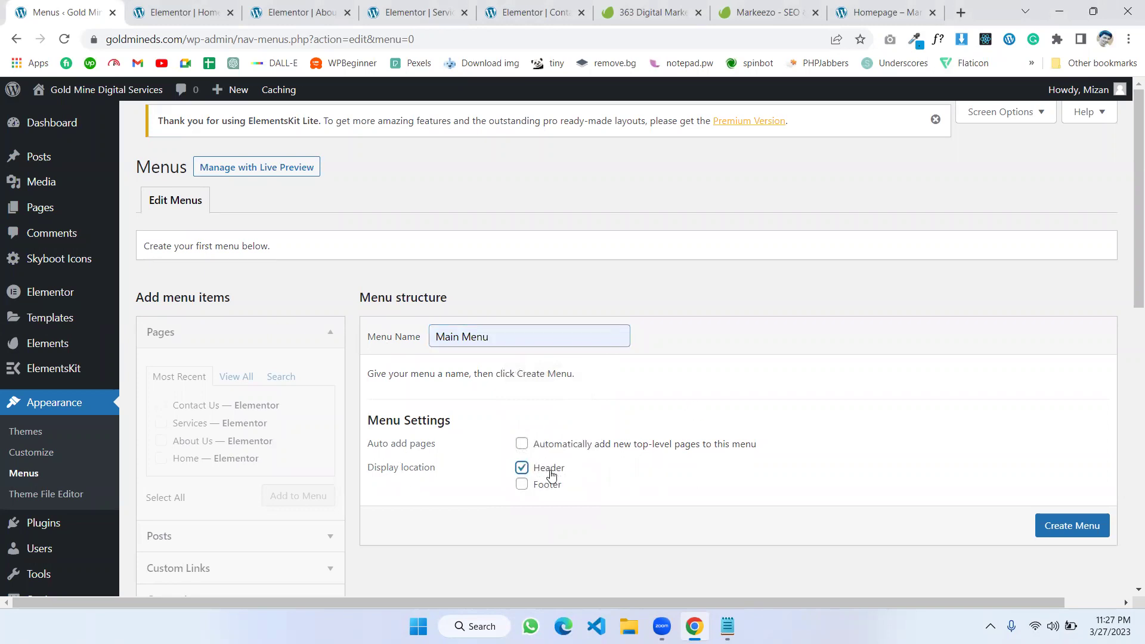
click(1061, 533)
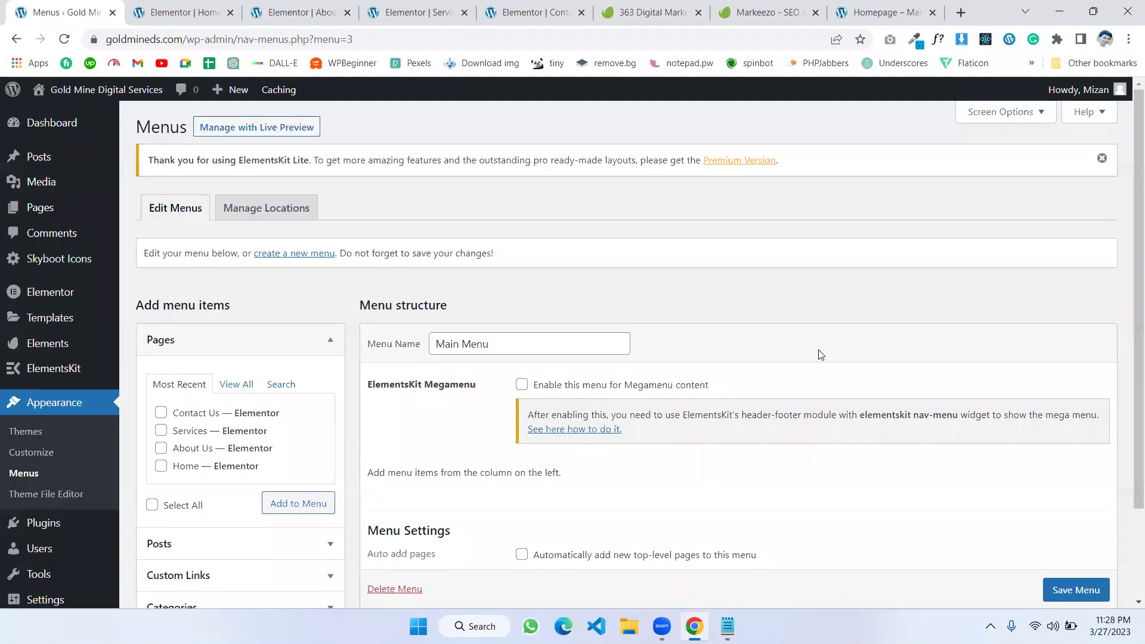
Step: Add the Elementor pages About Us, Contact Us, Home and Services to Main Menu, excluding the generic Home entry
click(234, 387)
scroll(239, 427, down, 1)
click(152, 448)
click(161, 338)
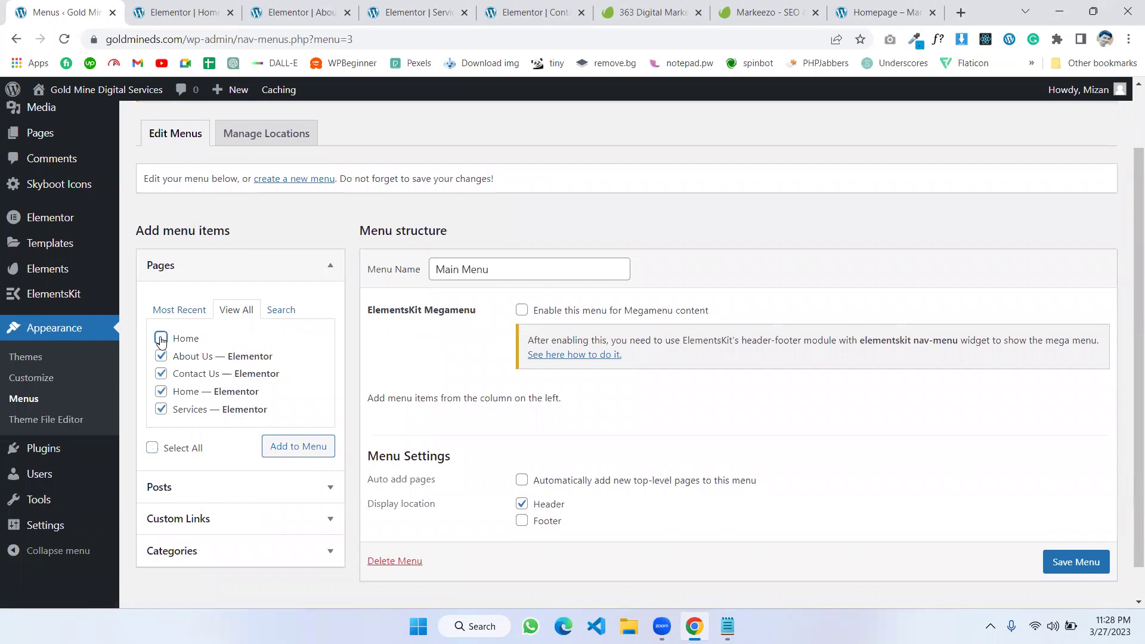
click(290, 455)
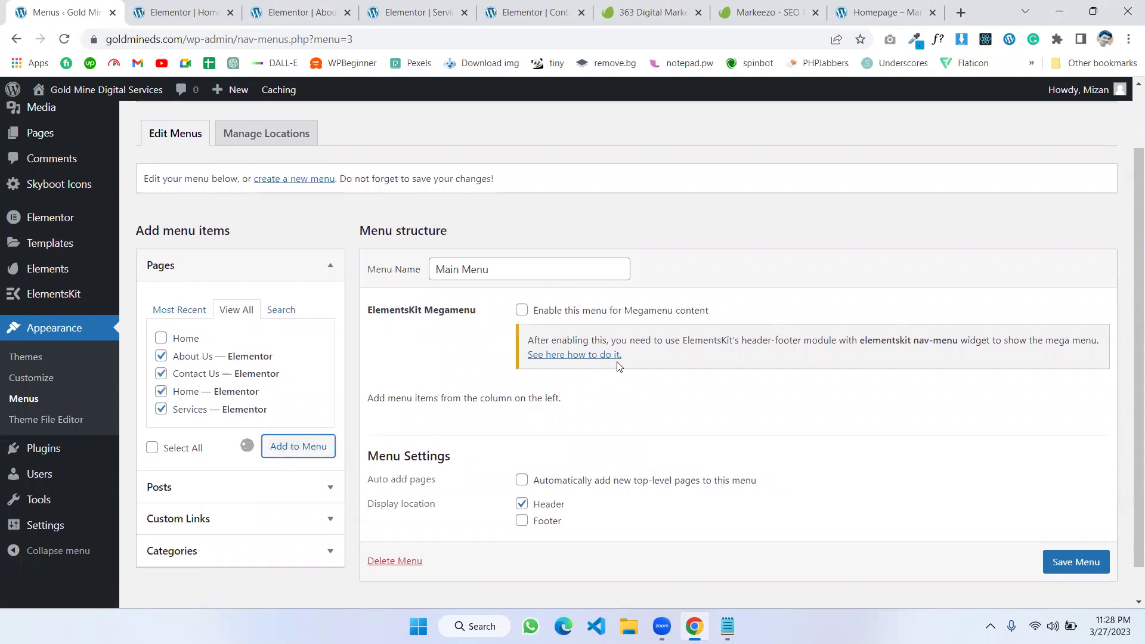
Step: Arrange the menu items as Home, About Us, Services, Contact Us and save the menu
scroll(512, 392, down, 3)
drag(444, 409, 450, 322)
drag(430, 434, 435, 402)
scroll(763, 406, down, 1)
scroll(762, 404, up, 1)
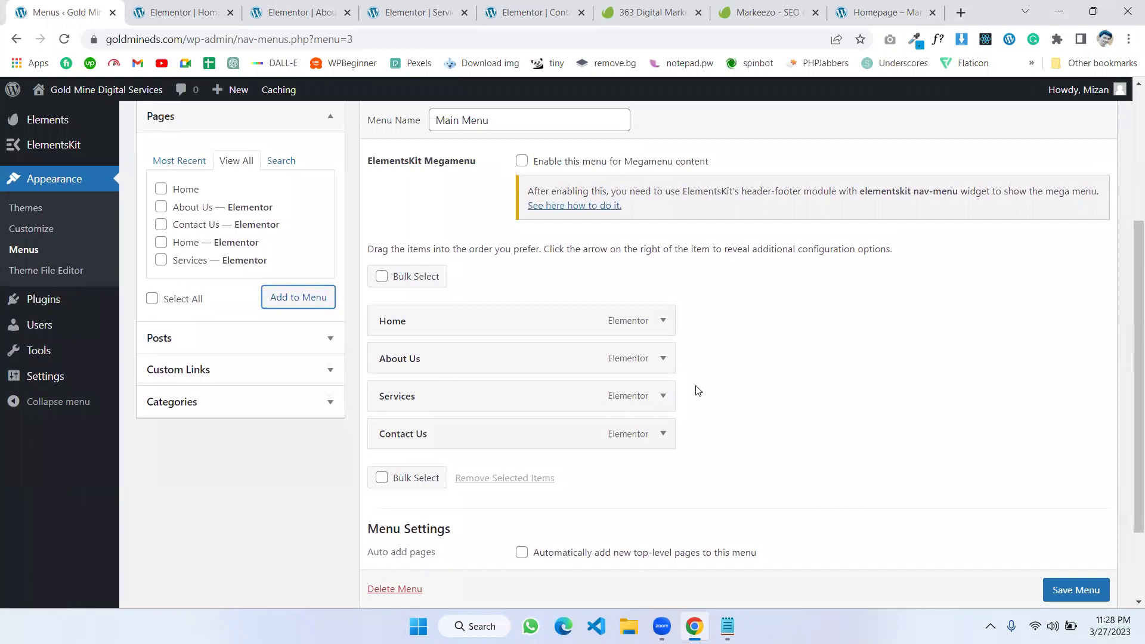
scroll(1065, 591, down, 1)
click(1066, 591)
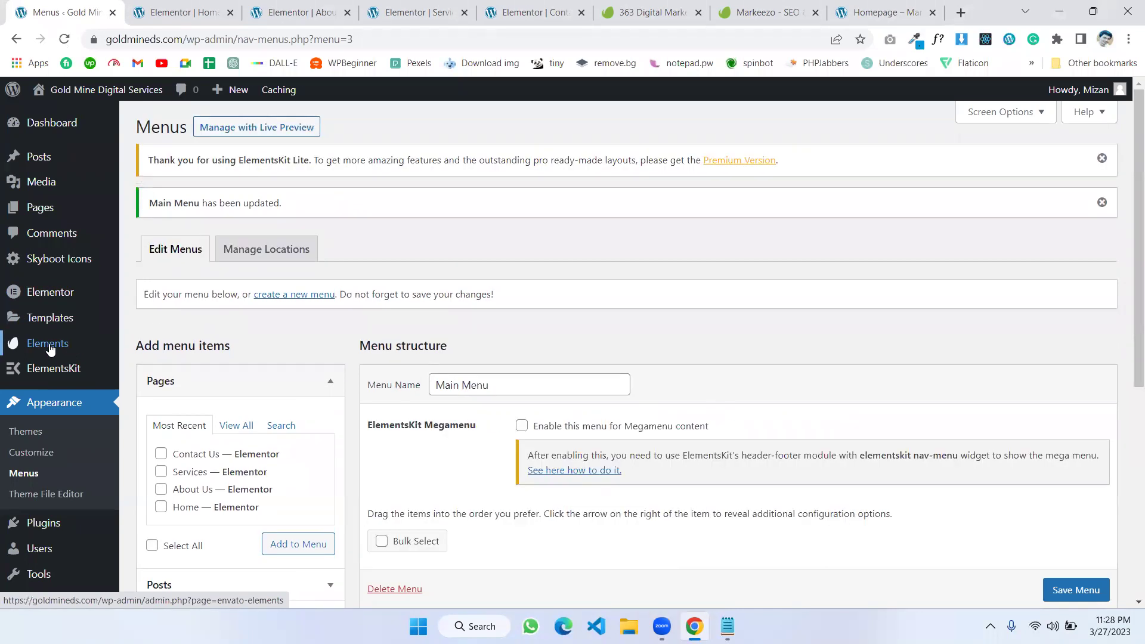
Step: Open the Markeezo template kit from the installed kits in Envato Elements
mouse_move(50, 350)
click(152, 352)
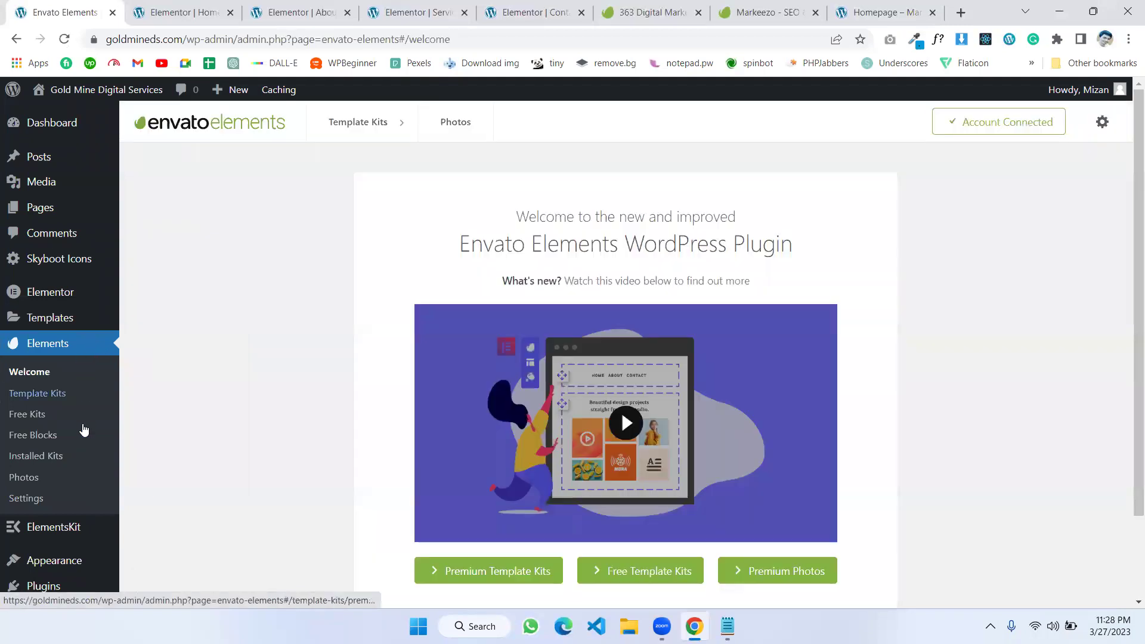
click(39, 457)
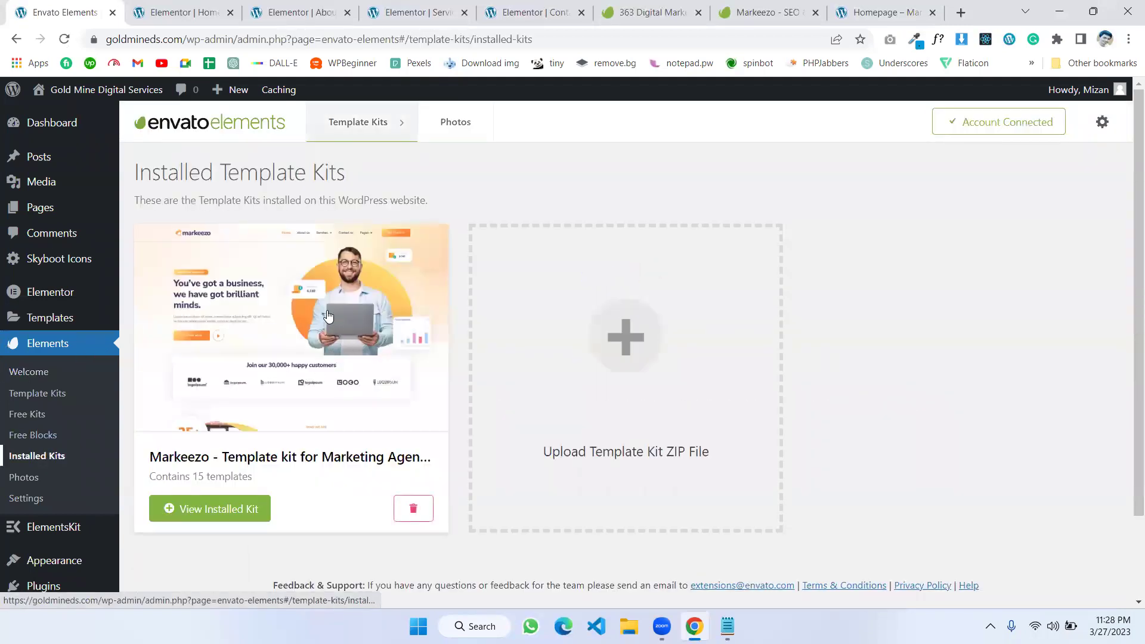
click(297, 346)
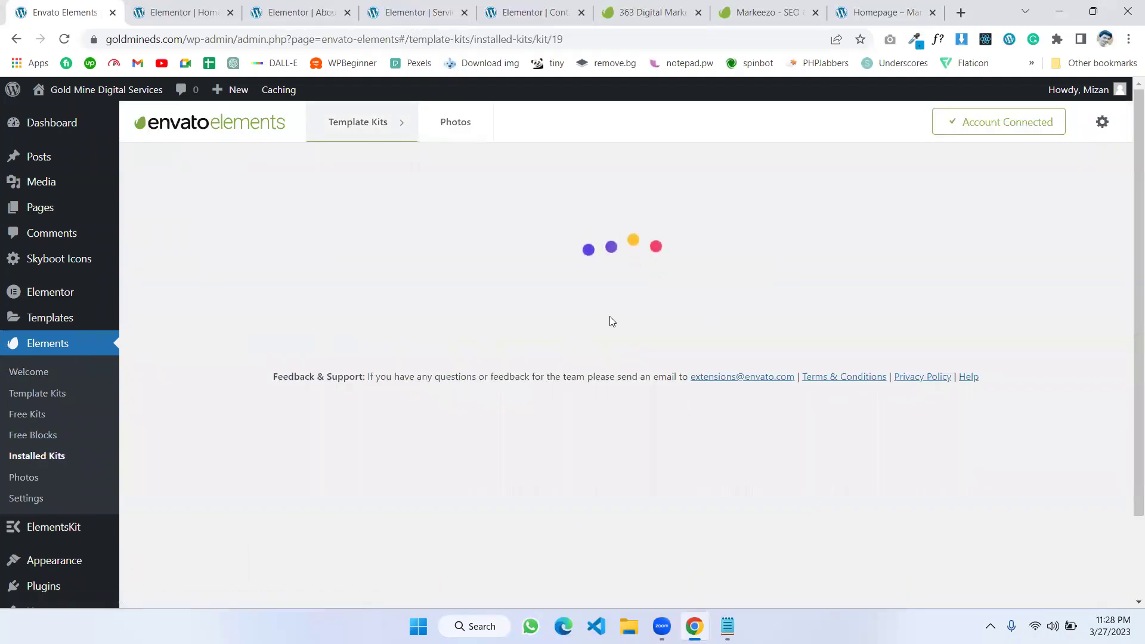
Step: Import the "Markeezo - Footer" and "Markeezo - Header" templates from the kit
scroll(612, 320, down, 7)
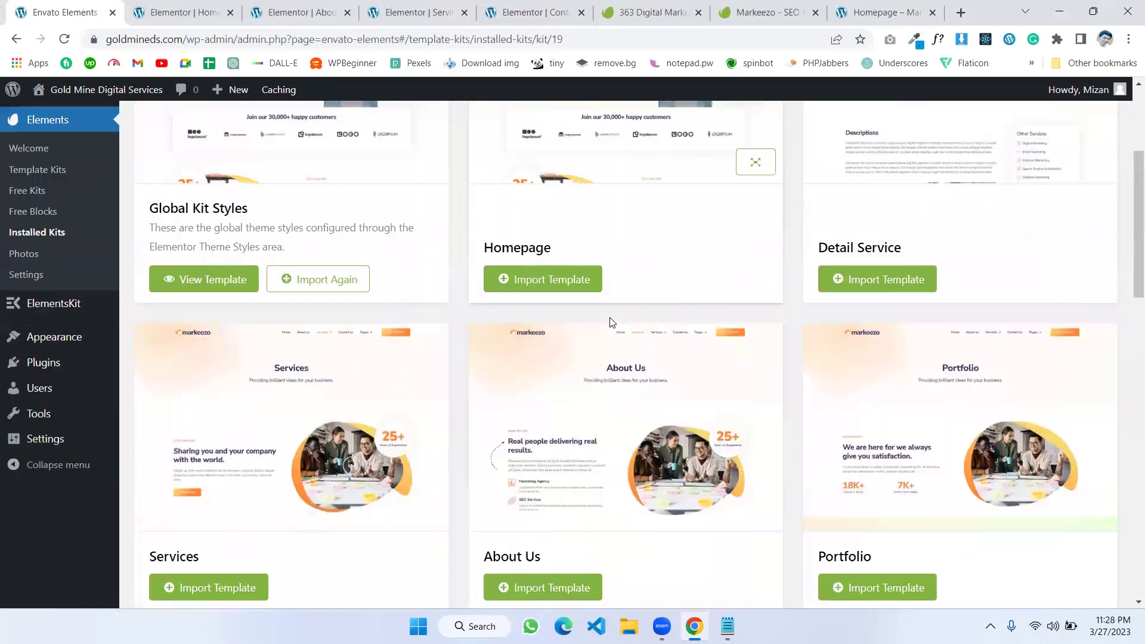
scroll(455, 337, down, 6)
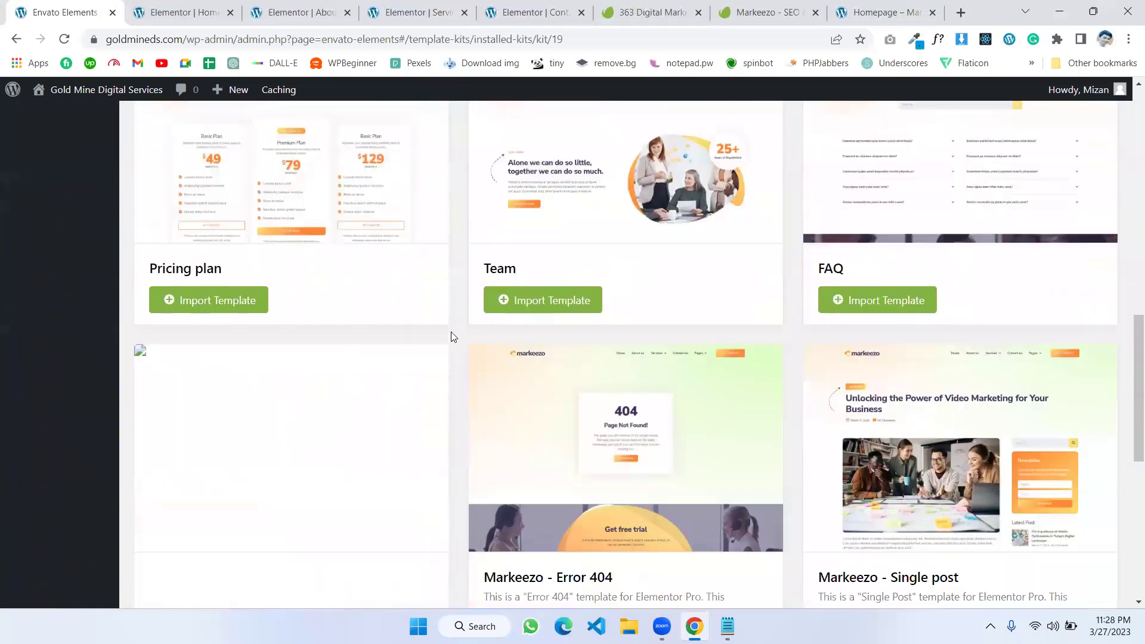
scroll(457, 333, down, 2)
scroll(458, 333, down, 5)
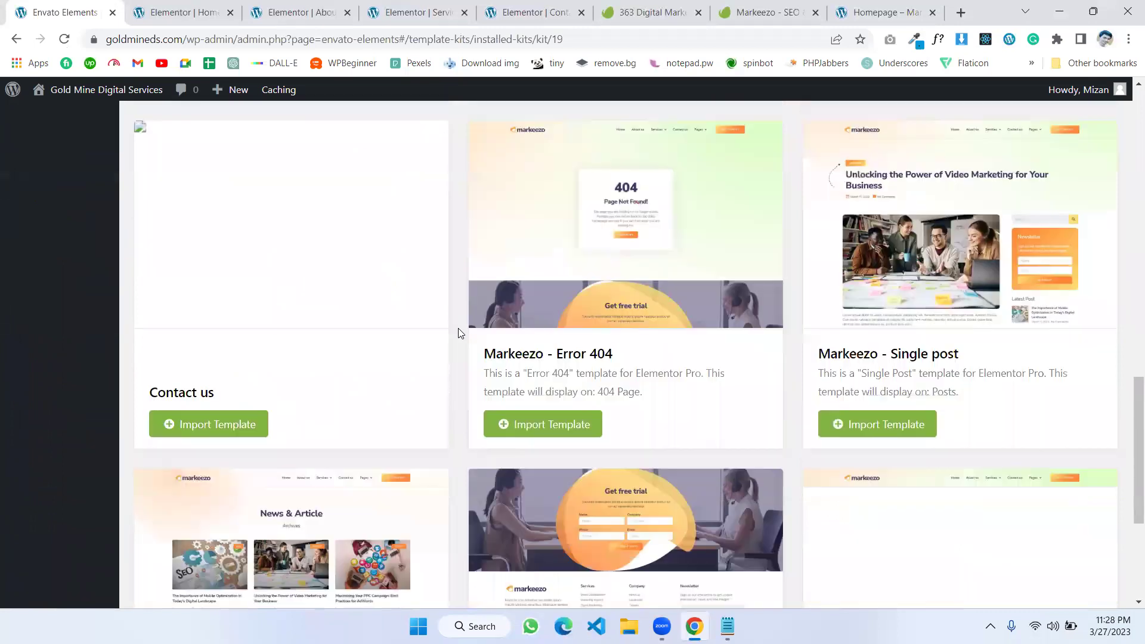
scroll(458, 328, down, 2)
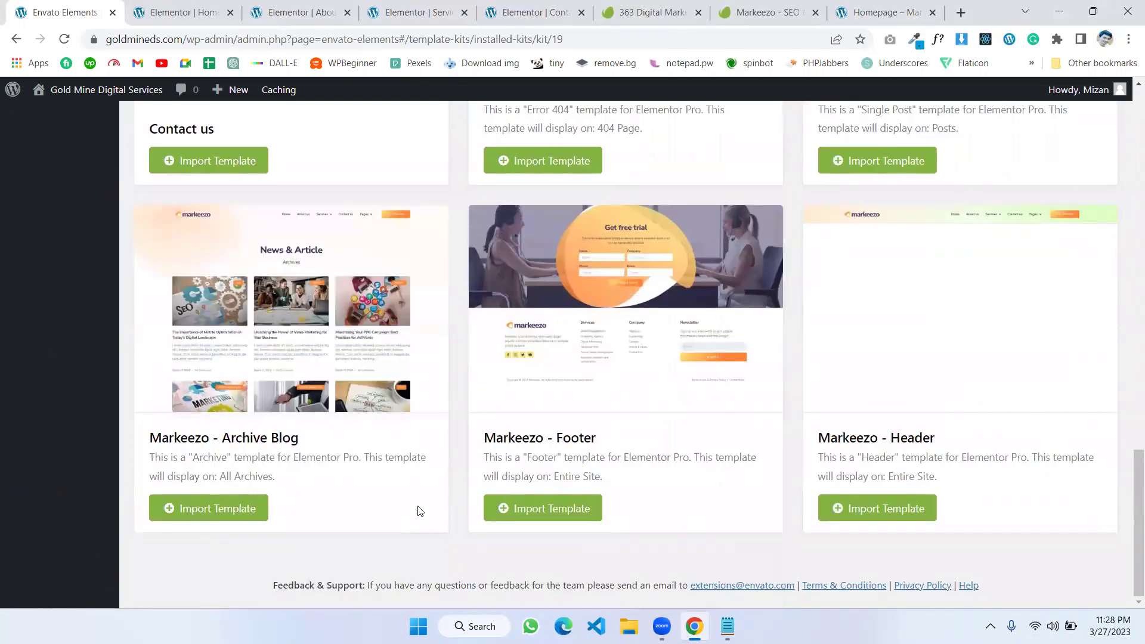
click(597, 511)
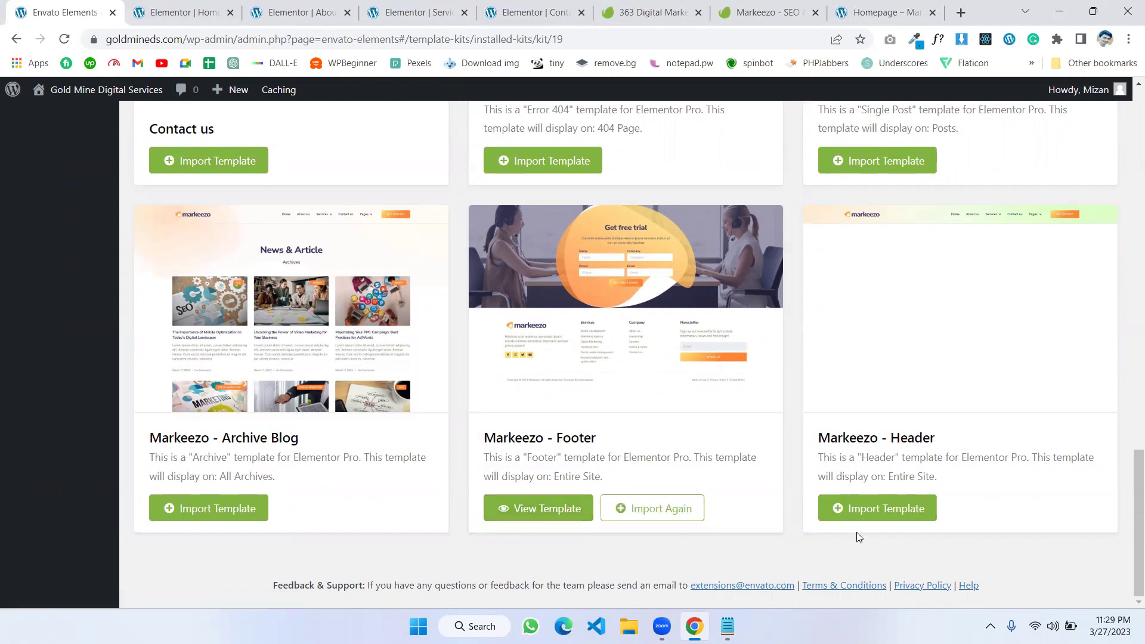
click(859, 508)
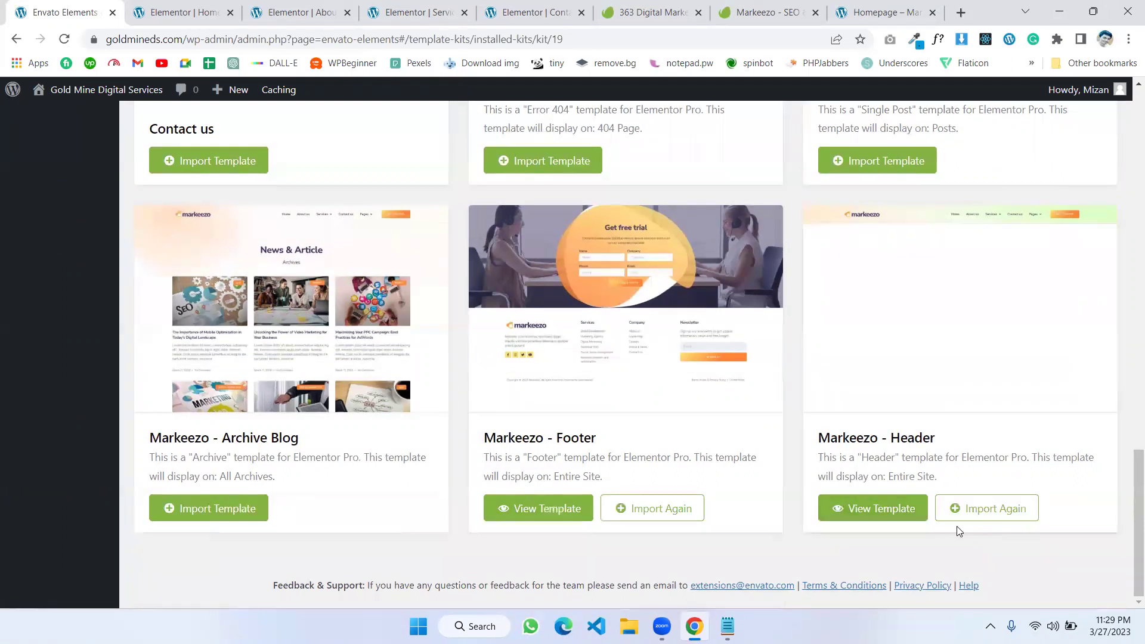
Step: Go to the saved Elementor templates and show all templates in the list
scroll(810, 443, up, 3)
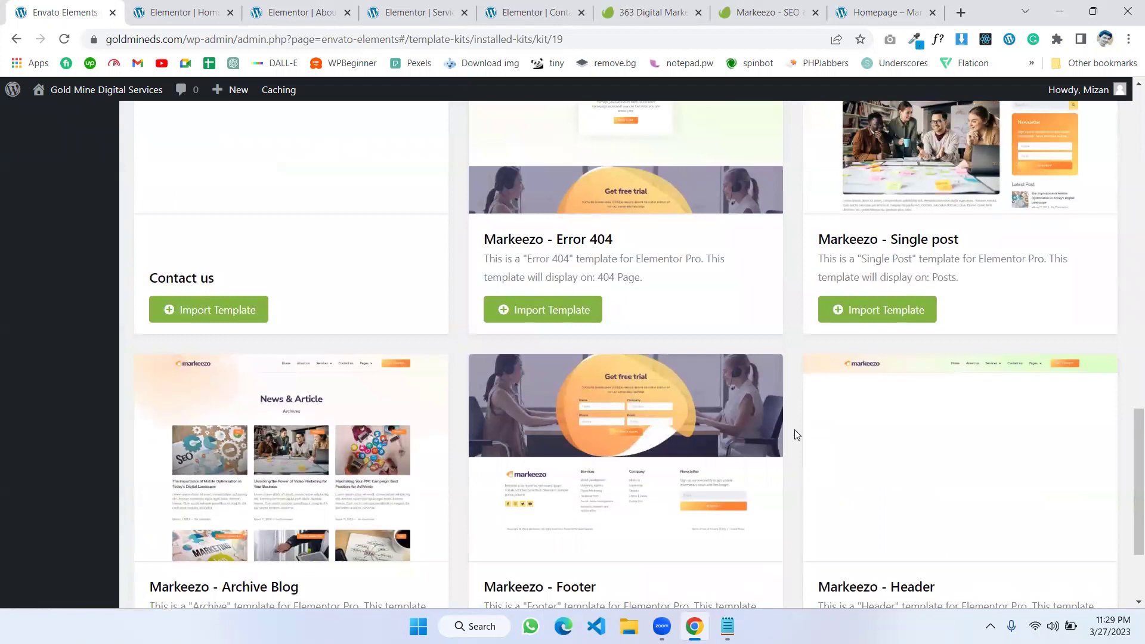
scroll(794, 430, up, 20)
scroll(110, 368, down, 5)
scroll(111, 368, up, 5)
mouse_move(25, 322)
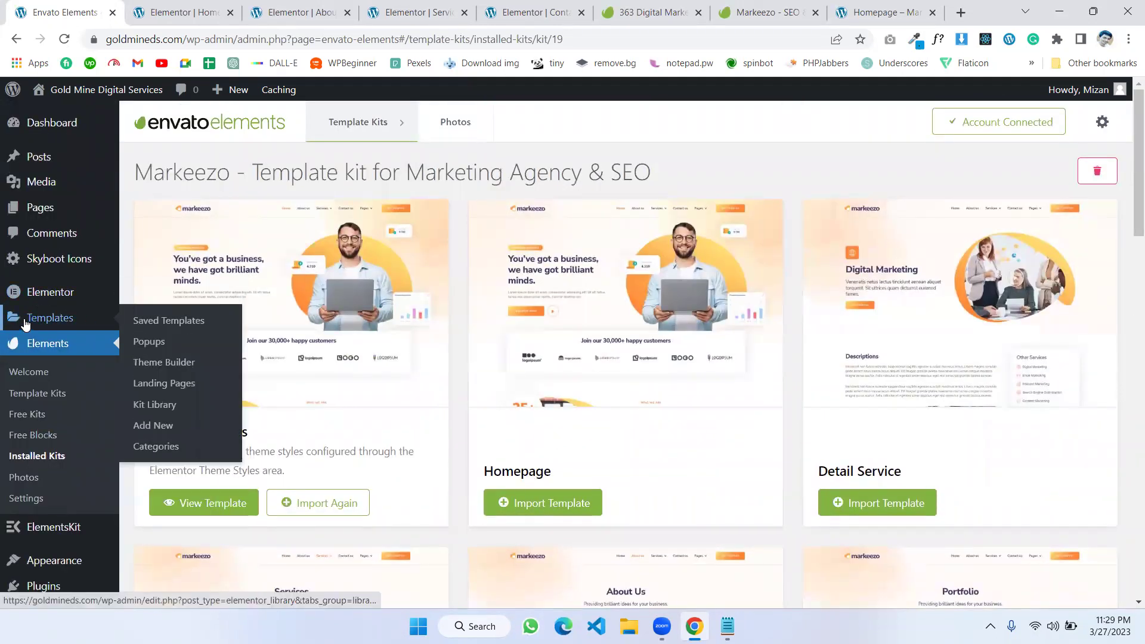
click(161, 323)
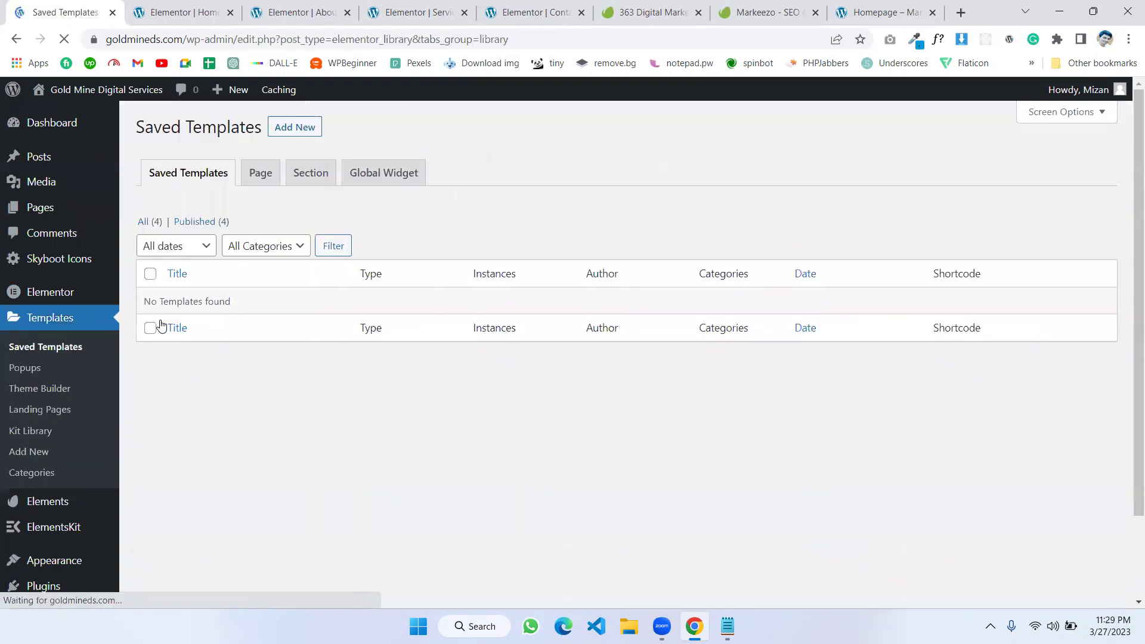
click(144, 250)
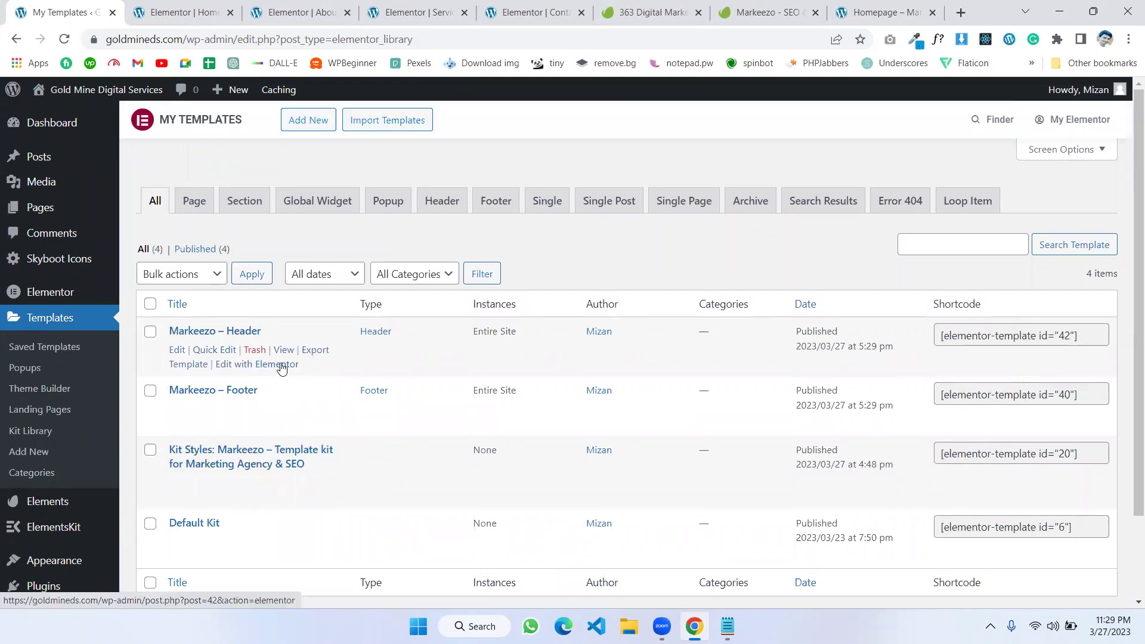
Step: Open the Markeezo header and footer templates for editing in Elementor, each in a new browser tab
right_click(281, 365)
click(352, 375)
right_click(283, 423)
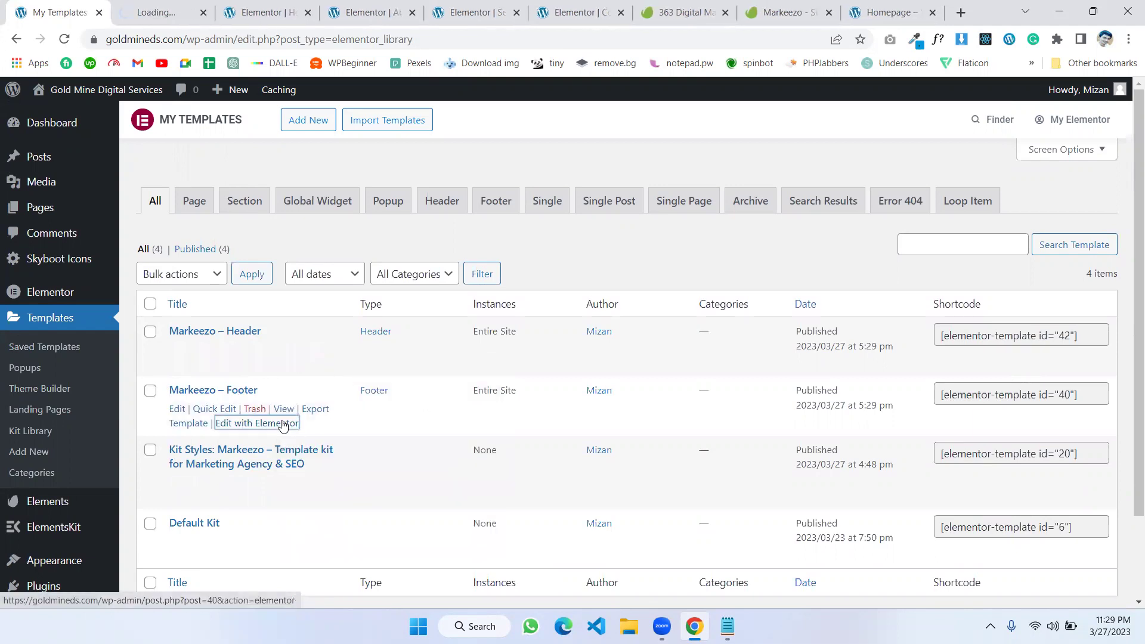
click(327, 258)
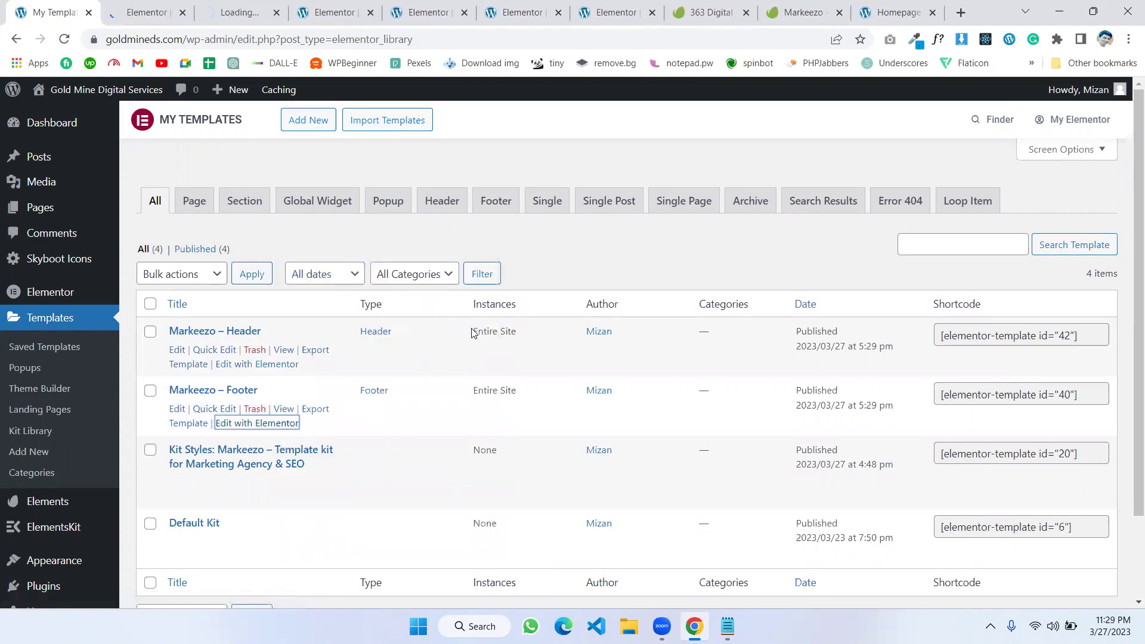
Step: Check the display instances of the Markeezo header and footer templates and switch to the Home page's Elementor editor
drag(472, 332, 518, 334)
drag(471, 390, 518, 403)
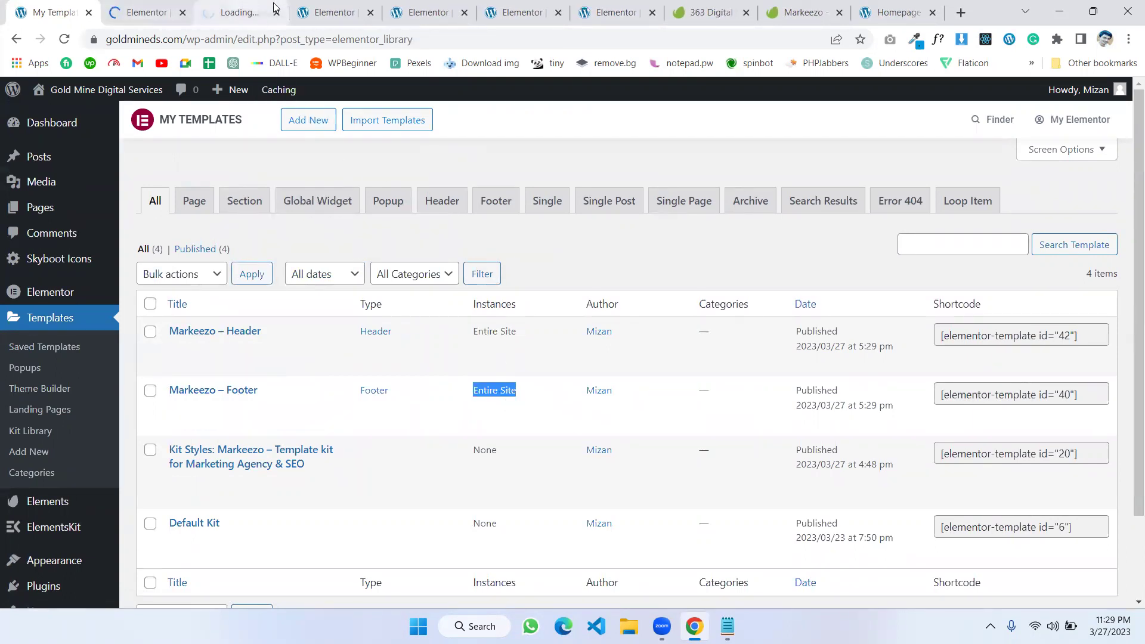
click(335, 7)
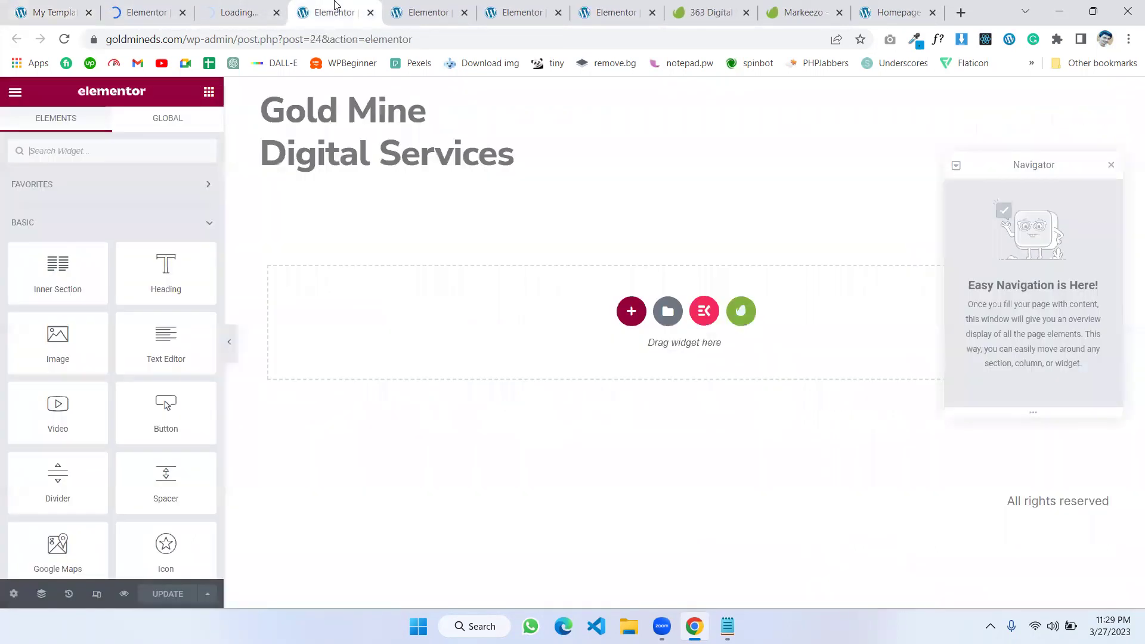
Step: Open the Home page's settings to check its title, and close the Navigator
click(14, 594)
double_click(51, 223)
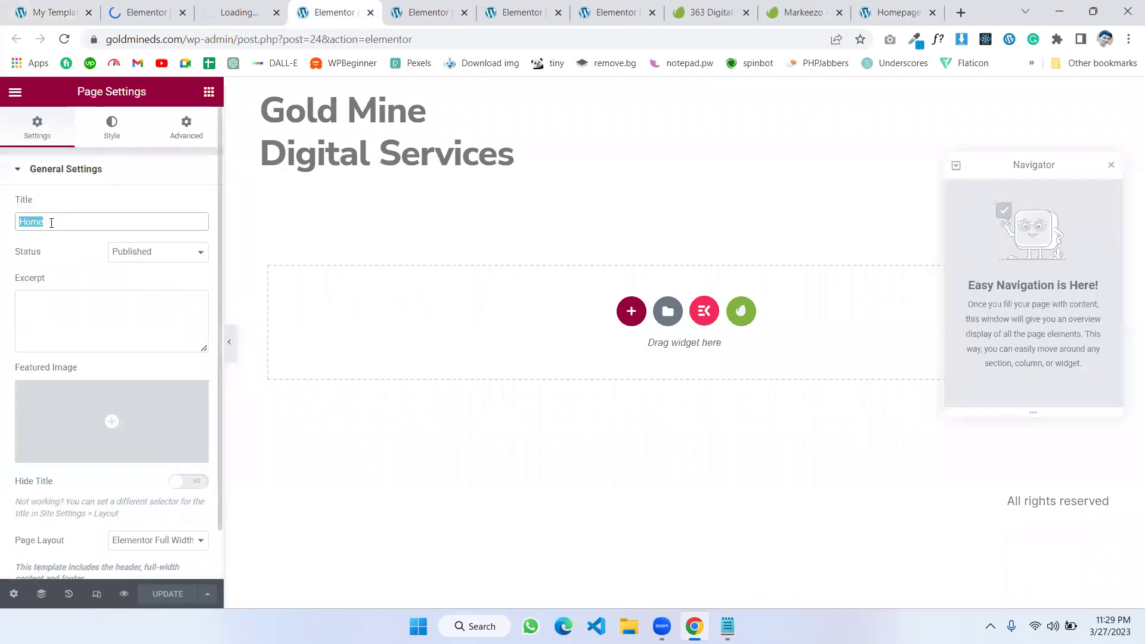
click(454, 261)
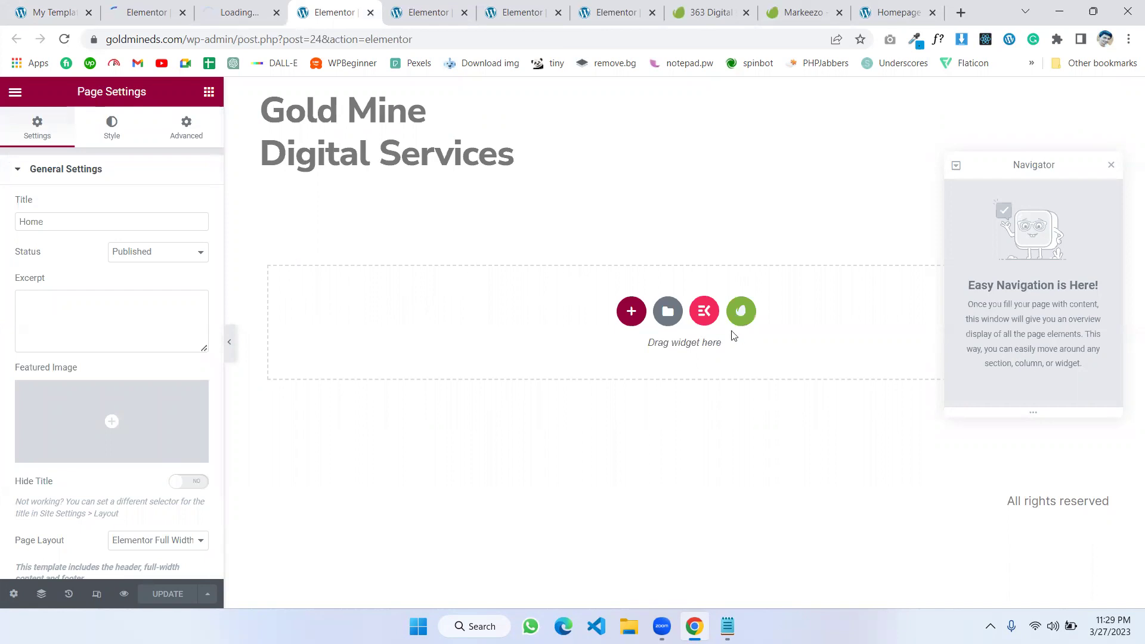
click(1111, 167)
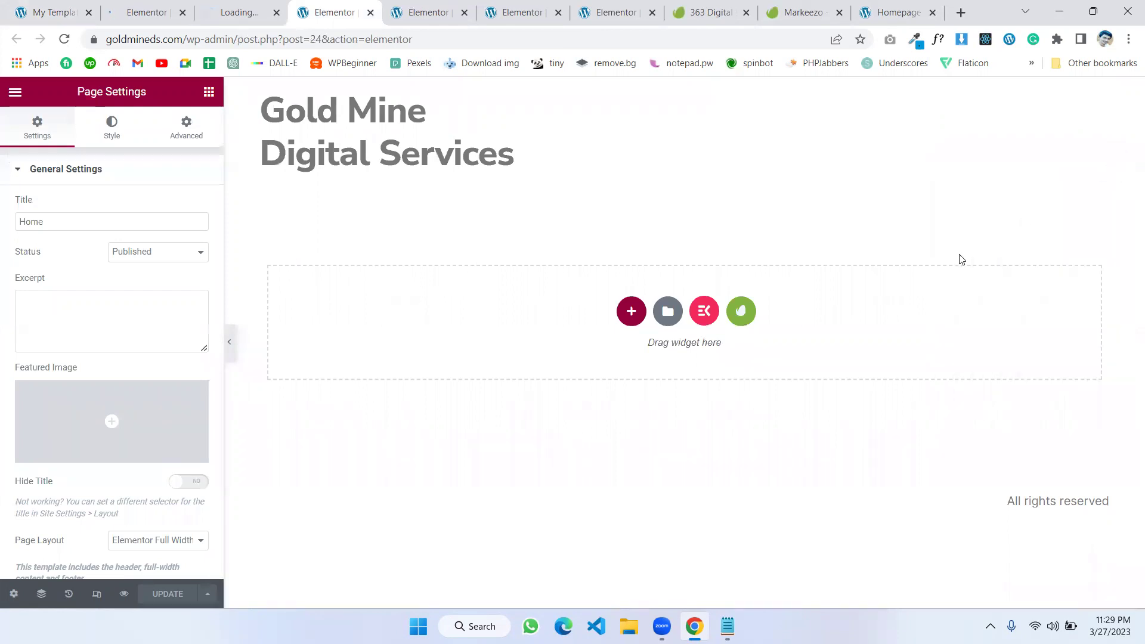
click(741, 311)
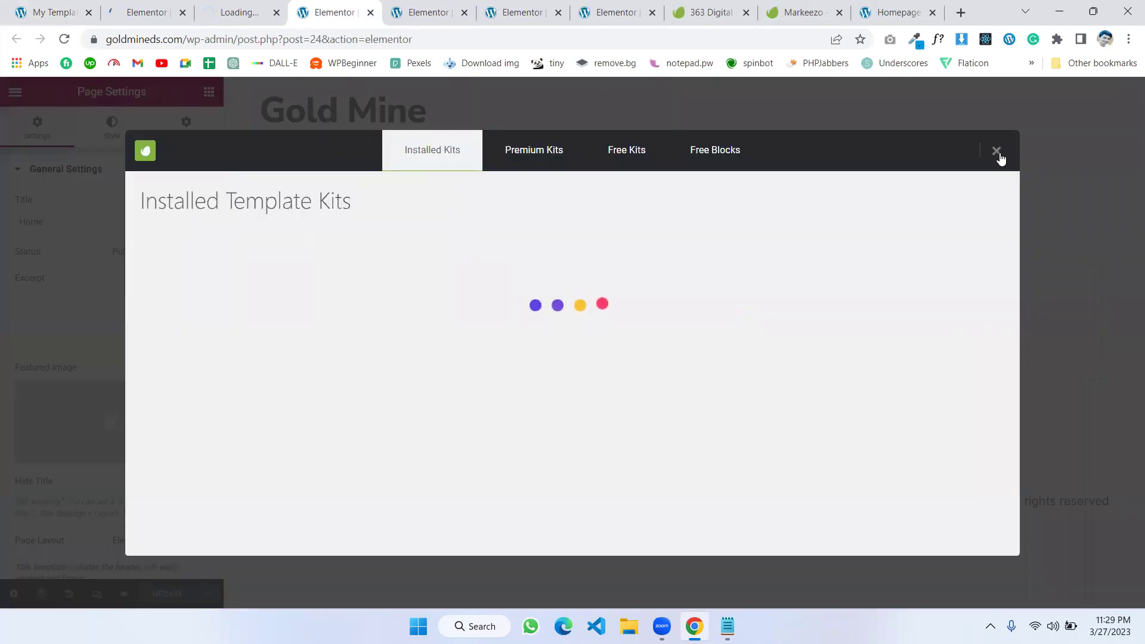
click(996, 151)
click(741, 312)
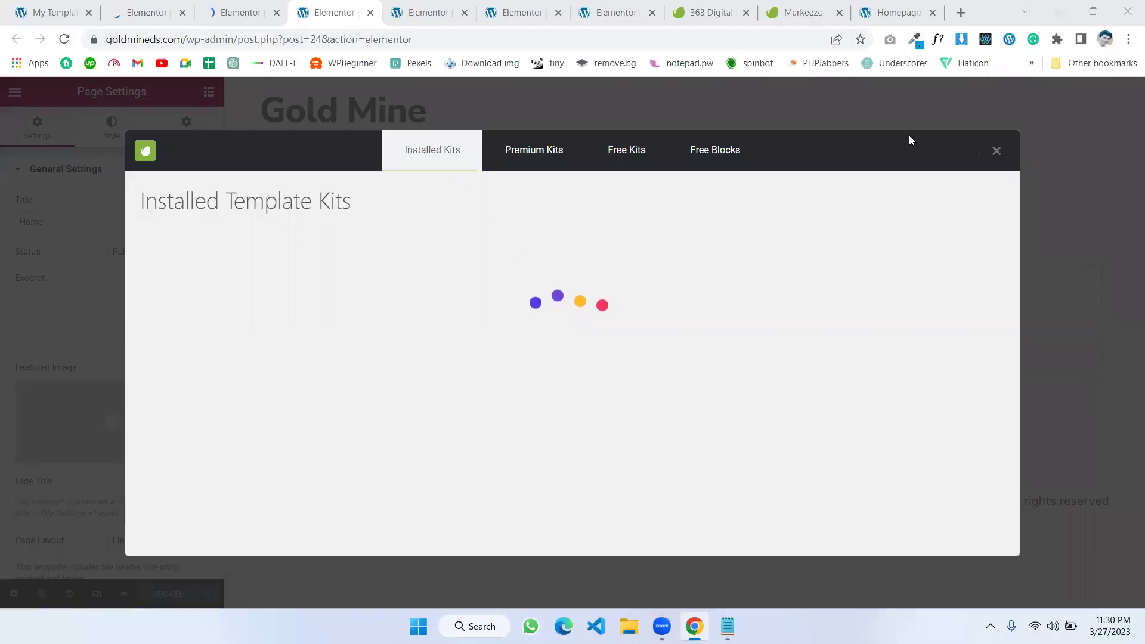
click(996, 153)
Step: Go to the Envato Elements installed kits in the WordPress dashboard and open the Markeezo template kit
click(58, 6)
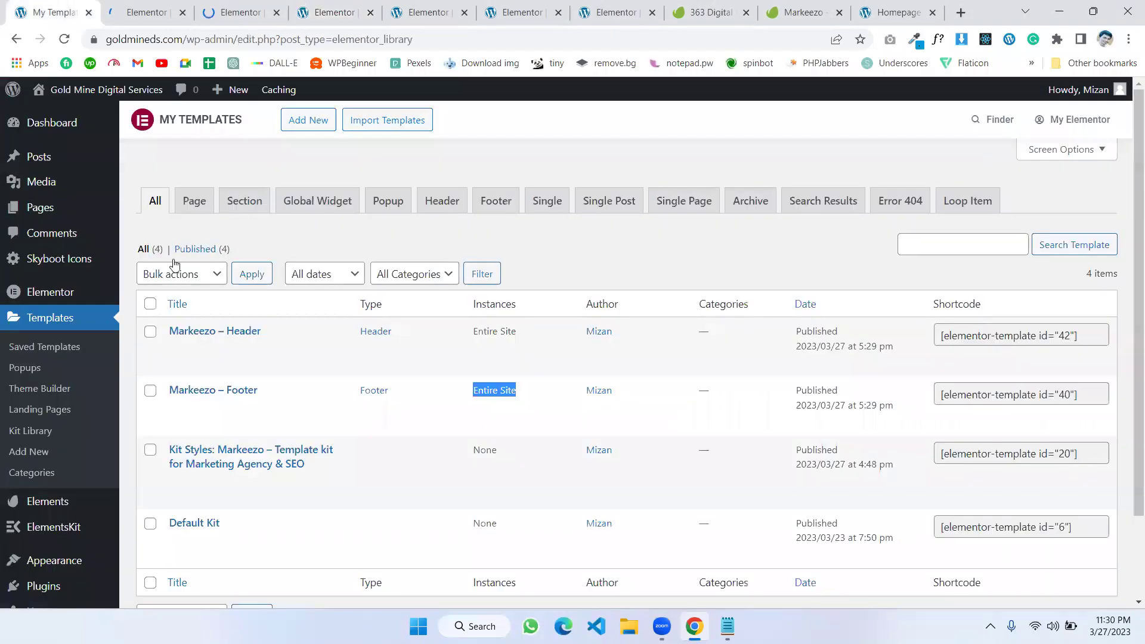
mouse_move(48, 512)
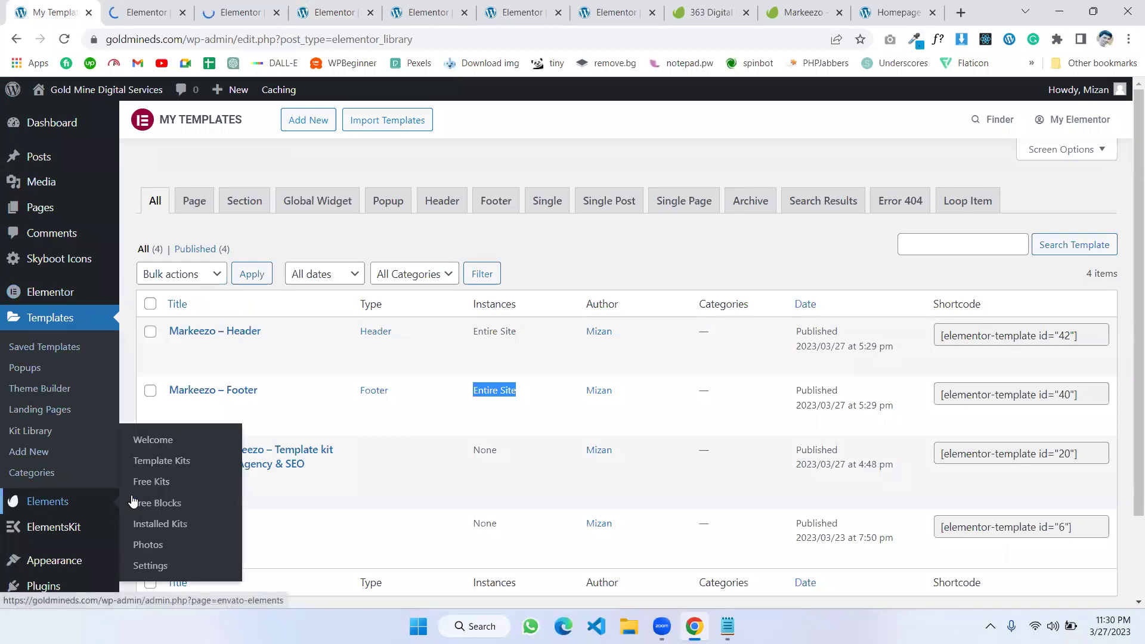
click(152, 525)
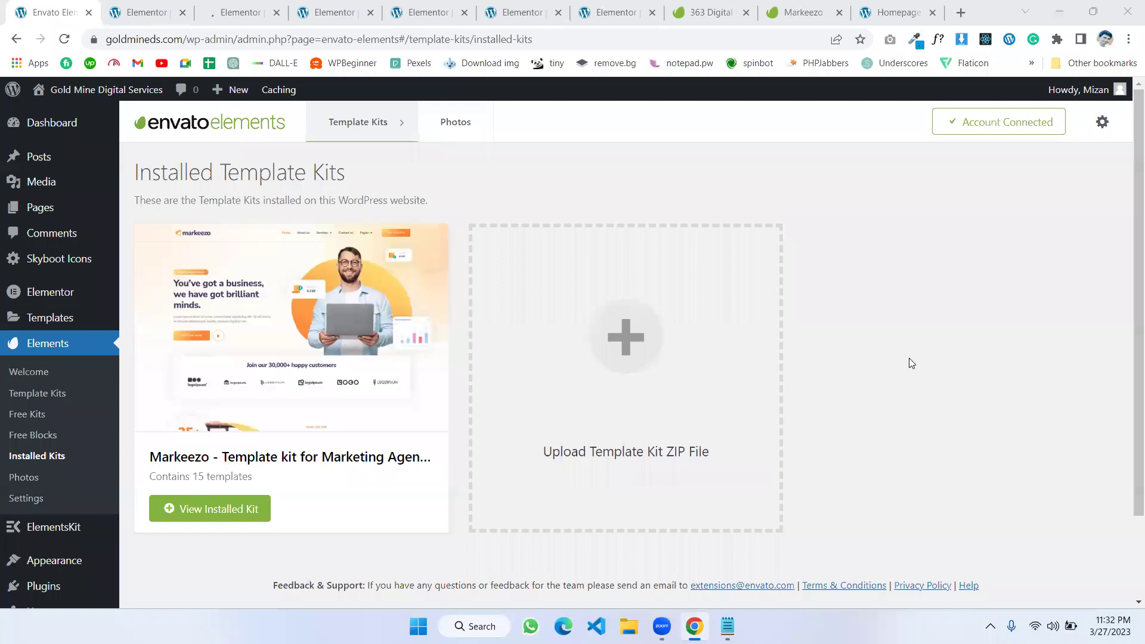
mouse_move(300, 381)
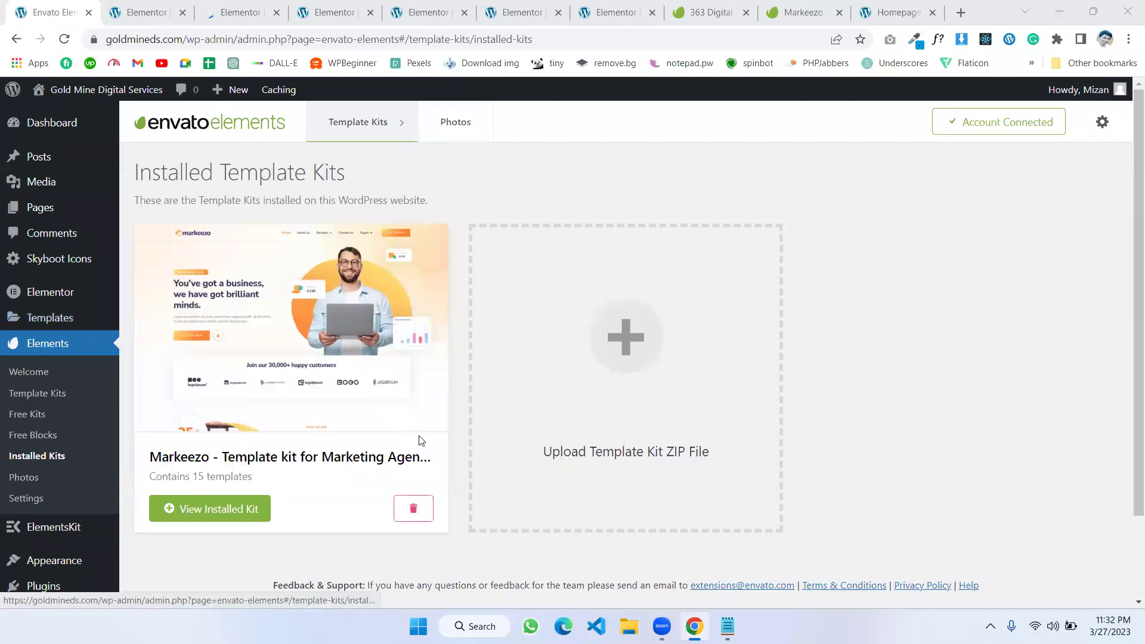
click(280, 413)
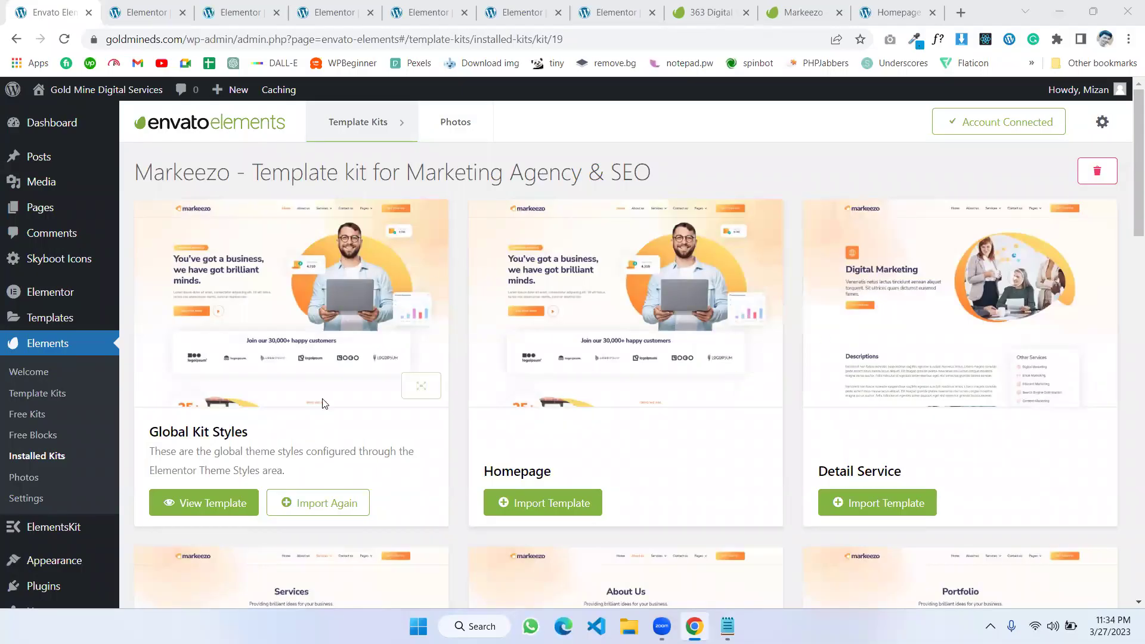
Step: Import the Homepage template from the Markeezo kit
scroll(461, 337, down, 3)
scroll(460, 337, up, 3)
scroll(460, 337, down, 2)
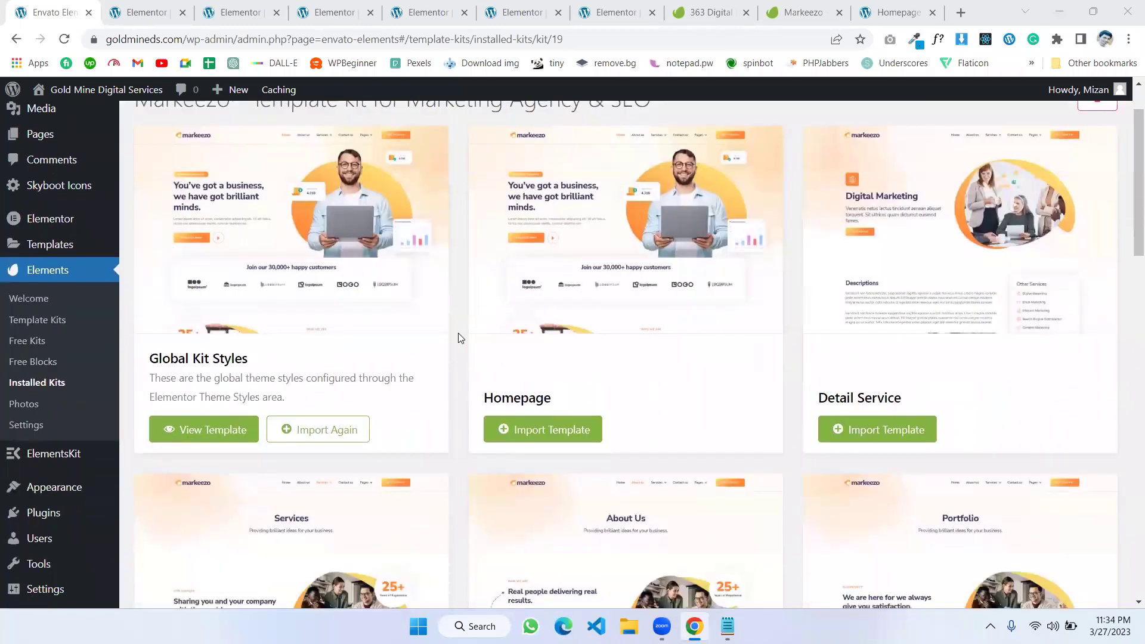
scroll(461, 364, up, 2)
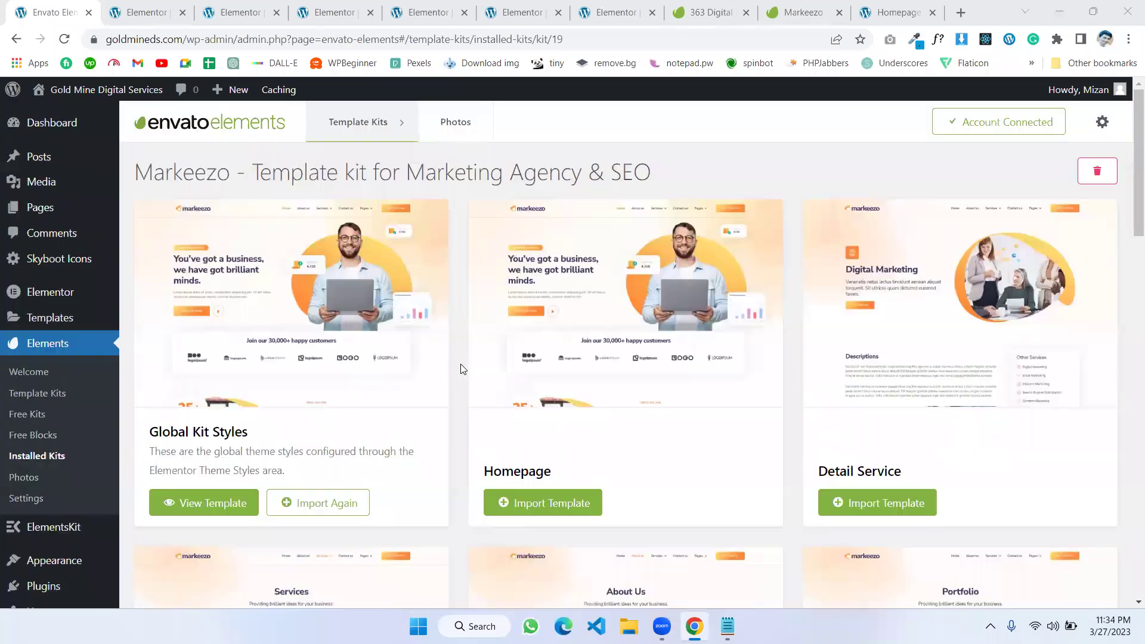
click(516, 502)
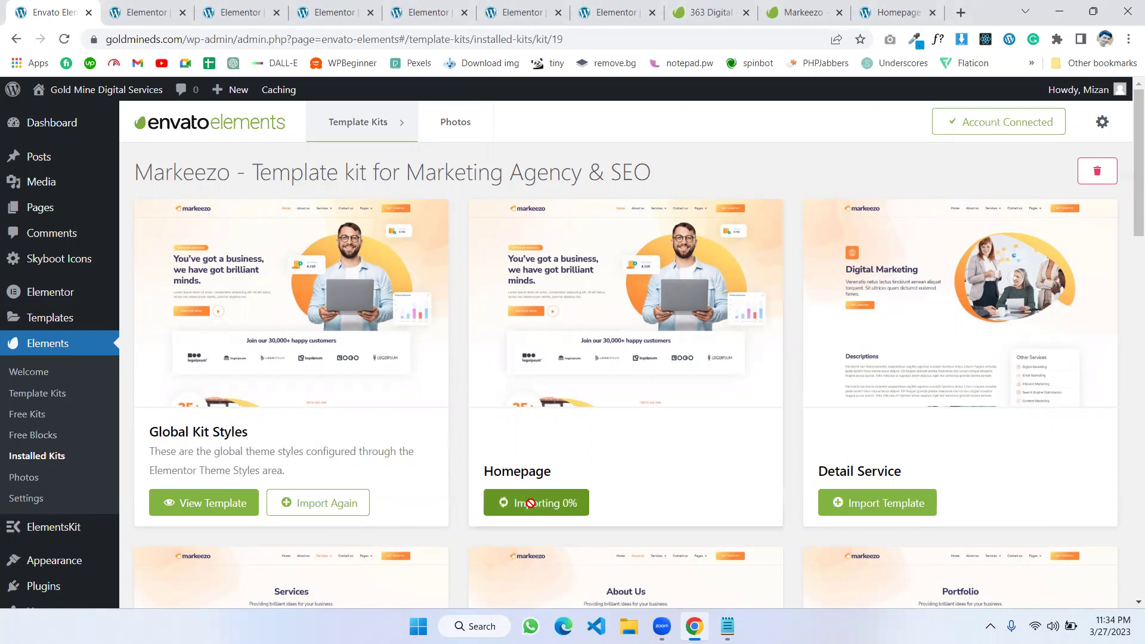
Step: Look through the kit's other templates and check the import status of Homepage, Services, About Us and Contact us
scroll(545, 469, down, 10)
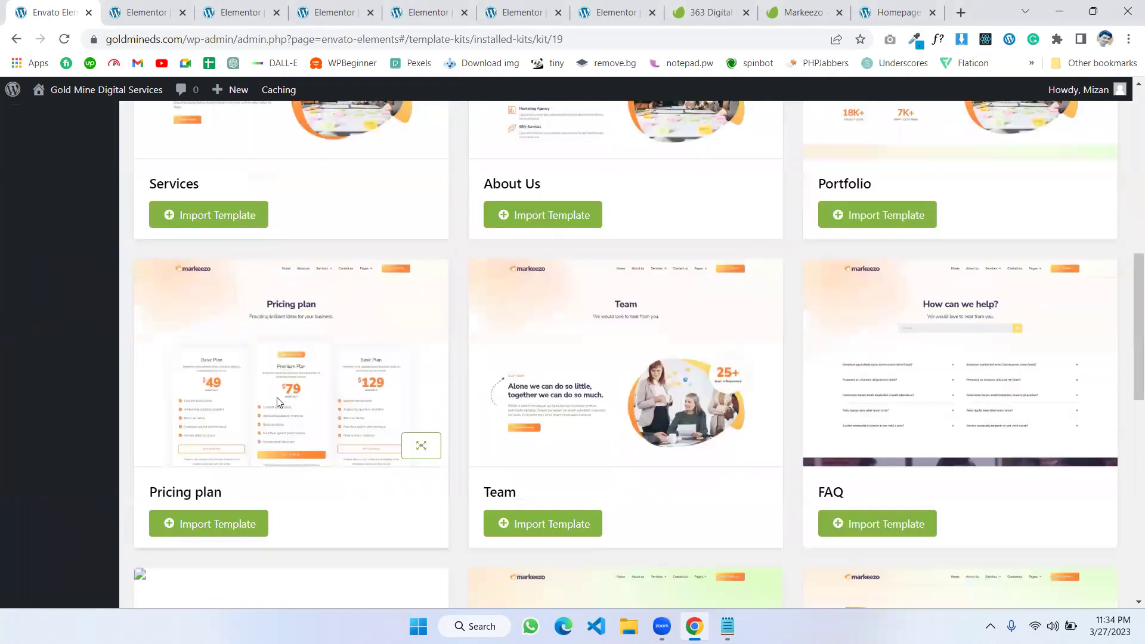
scroll(249, 285, up, 2)
scroll(256, 358, down, 9)
scroll(383, 351, up, 5)
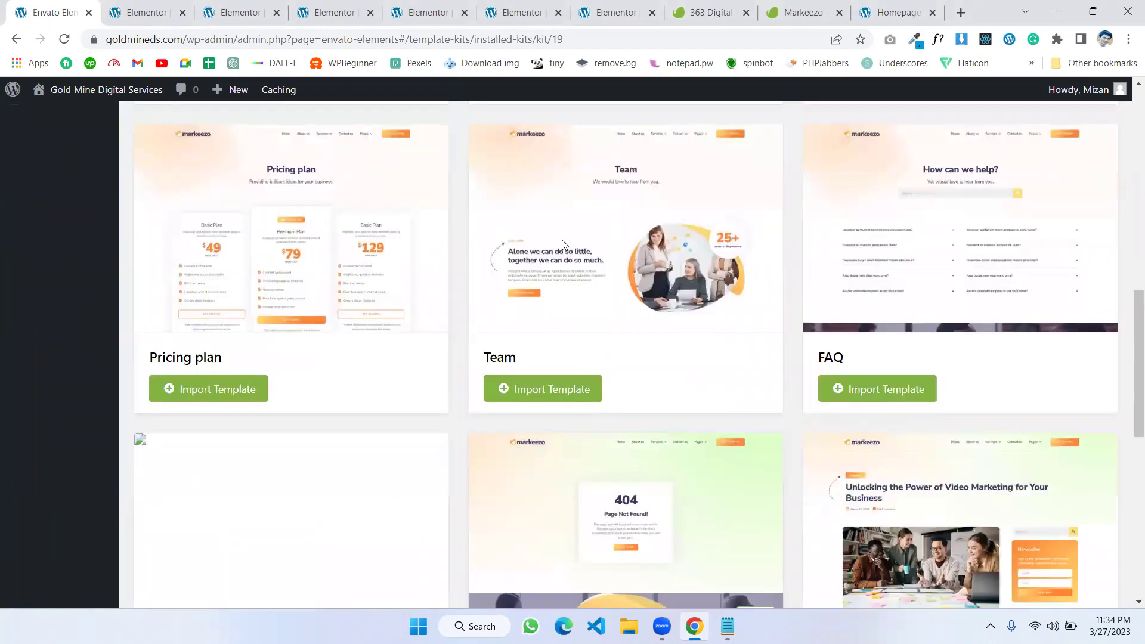
scroll(322, 373, down, 6)
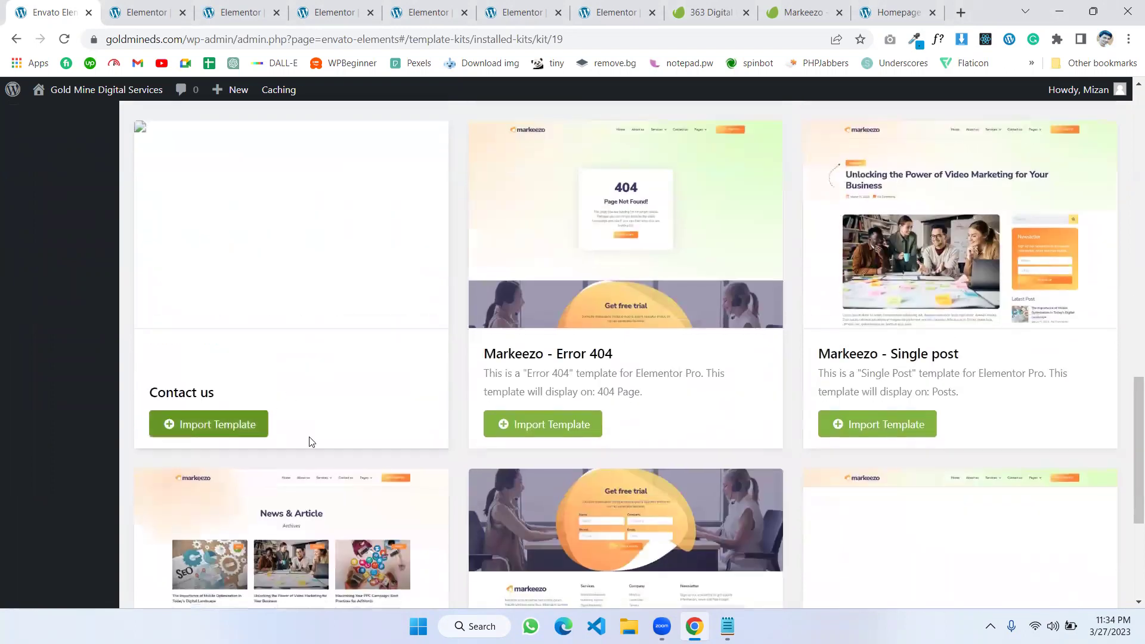
scroll(662, 322, up, 15)
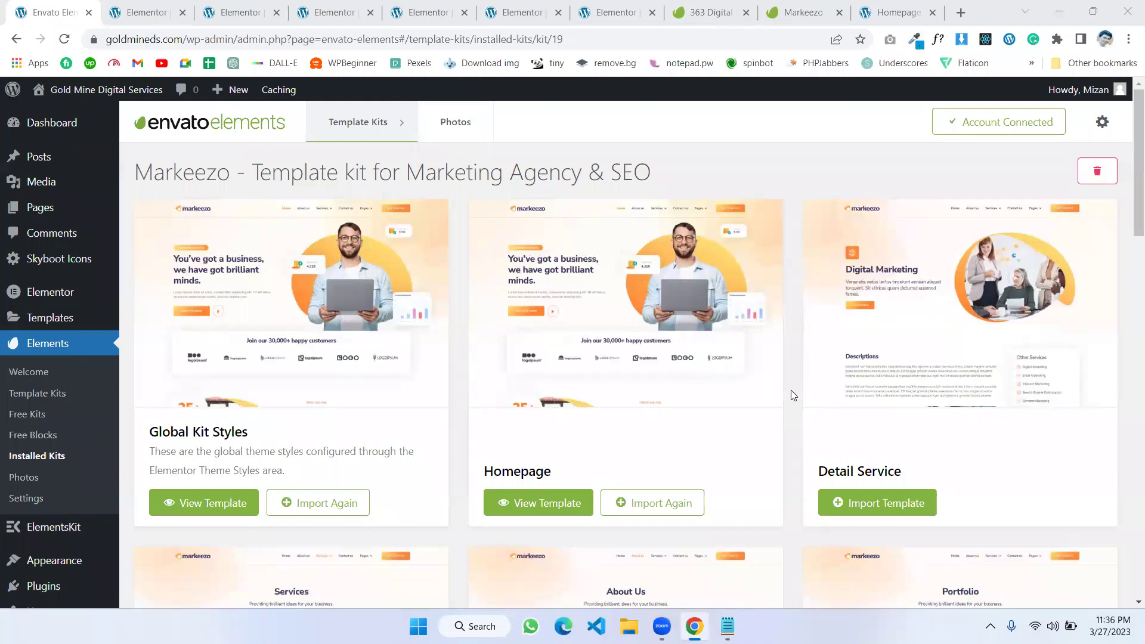
scroll(791, 390, down, 2)
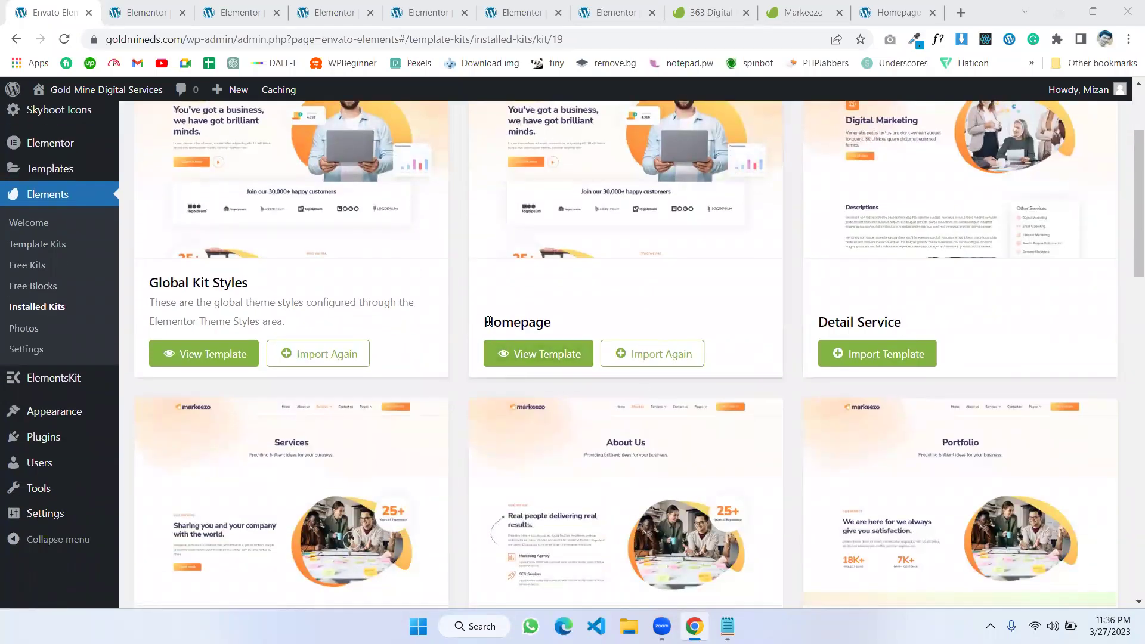
drag(488, 322, 520, 322)
scroll(497, 388, down, 4)
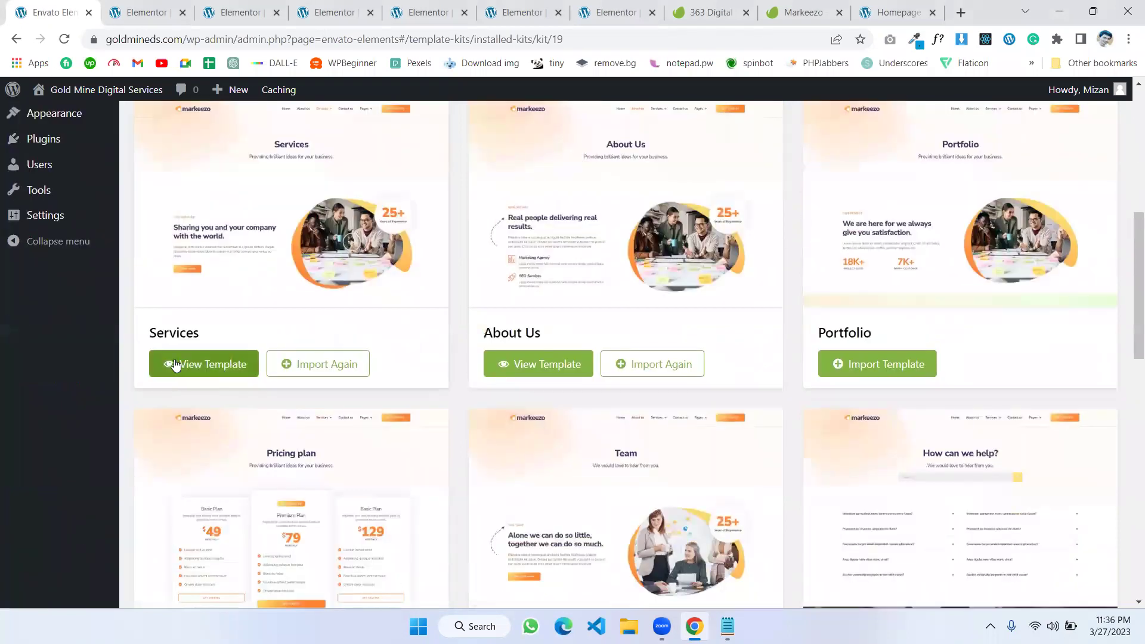
scroll(460, 402, down, 6)
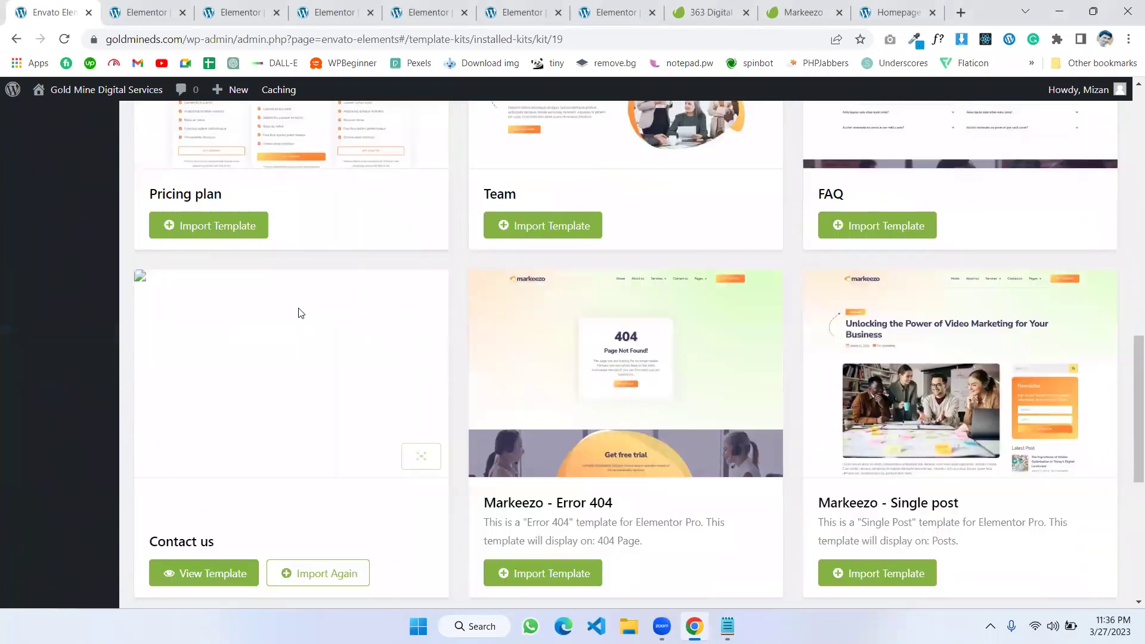
scroll(274, 328, down, 3)
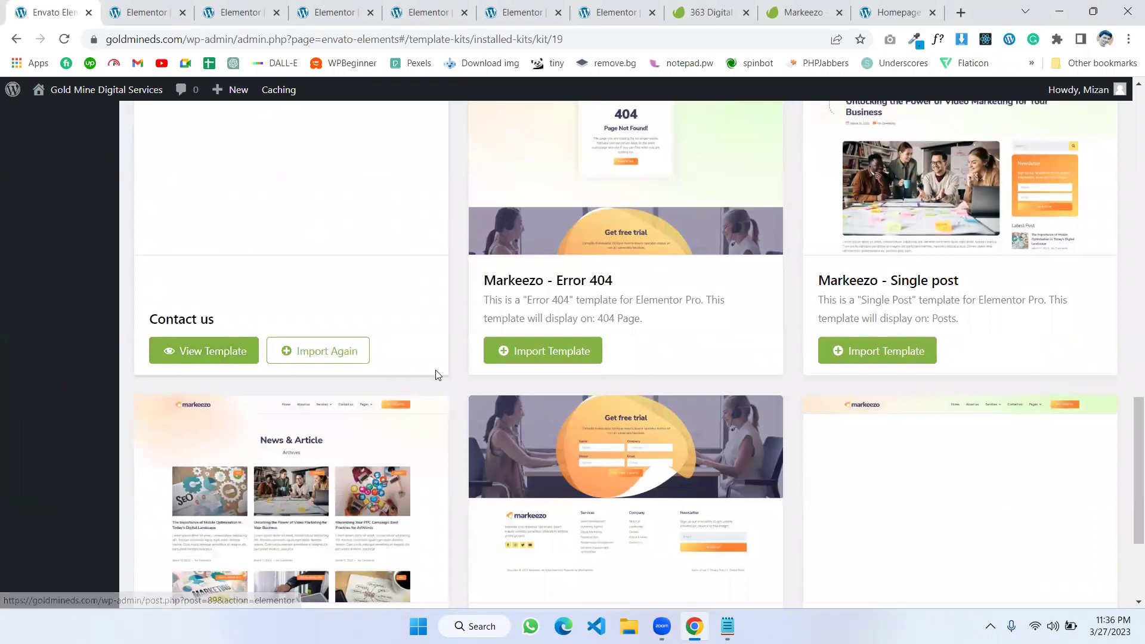
scroll(444, 369, up, 14)
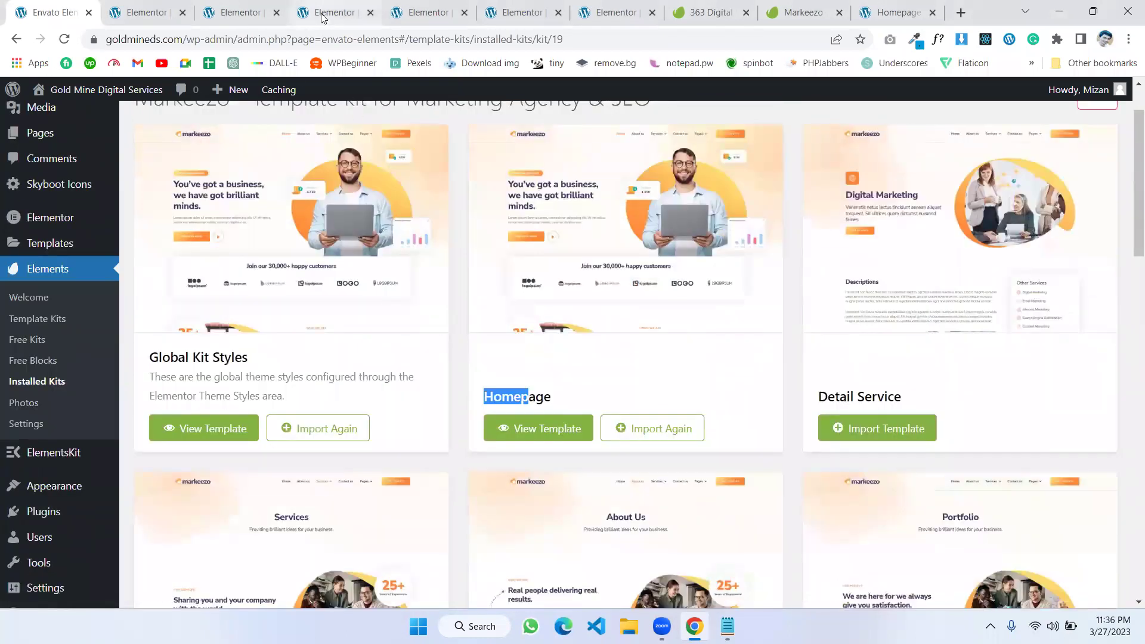
Step: Insert the saved Homepage template into the Home page in Elementor without applying the template's settings
click(322, 15)
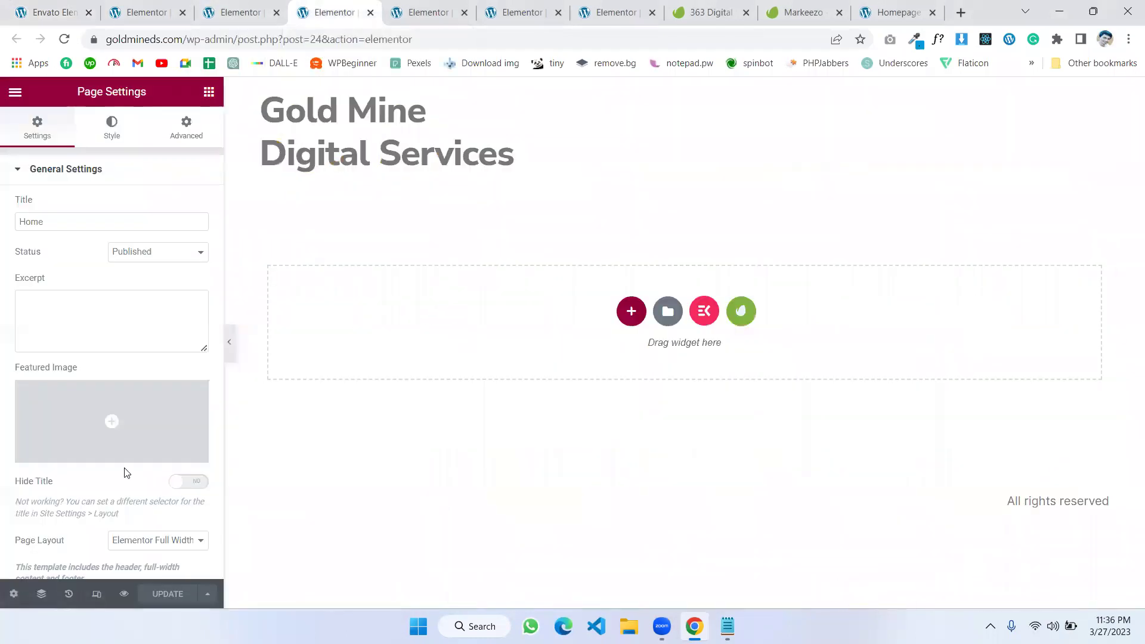
click(666, 313)
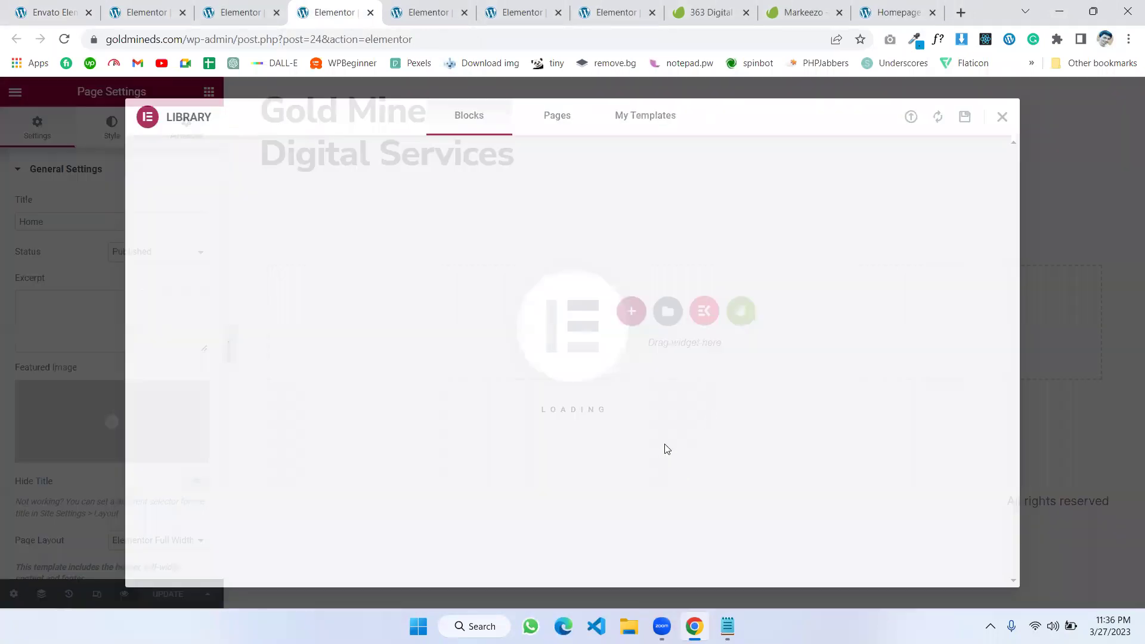
click(631, 127)
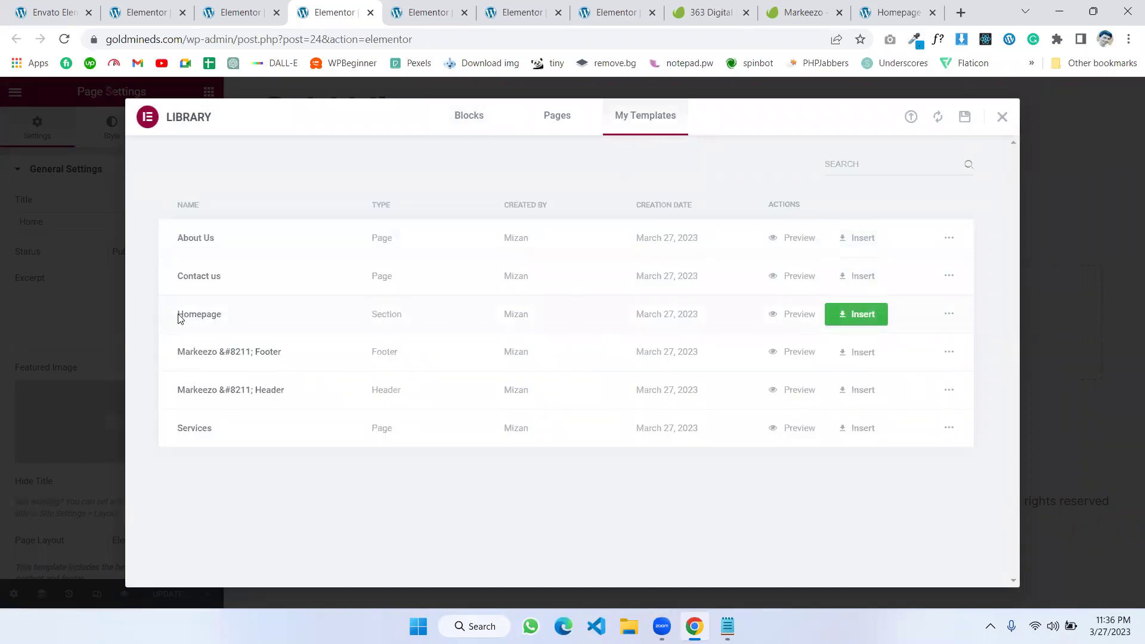
click(857, 315)
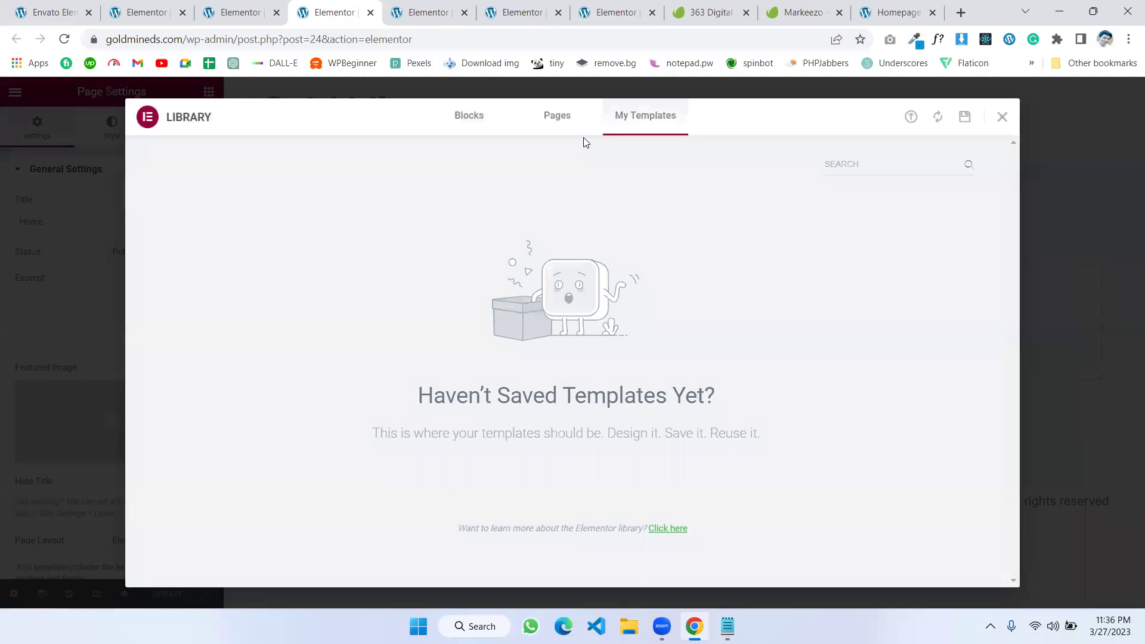
click(568, 117)
click(656, 116)
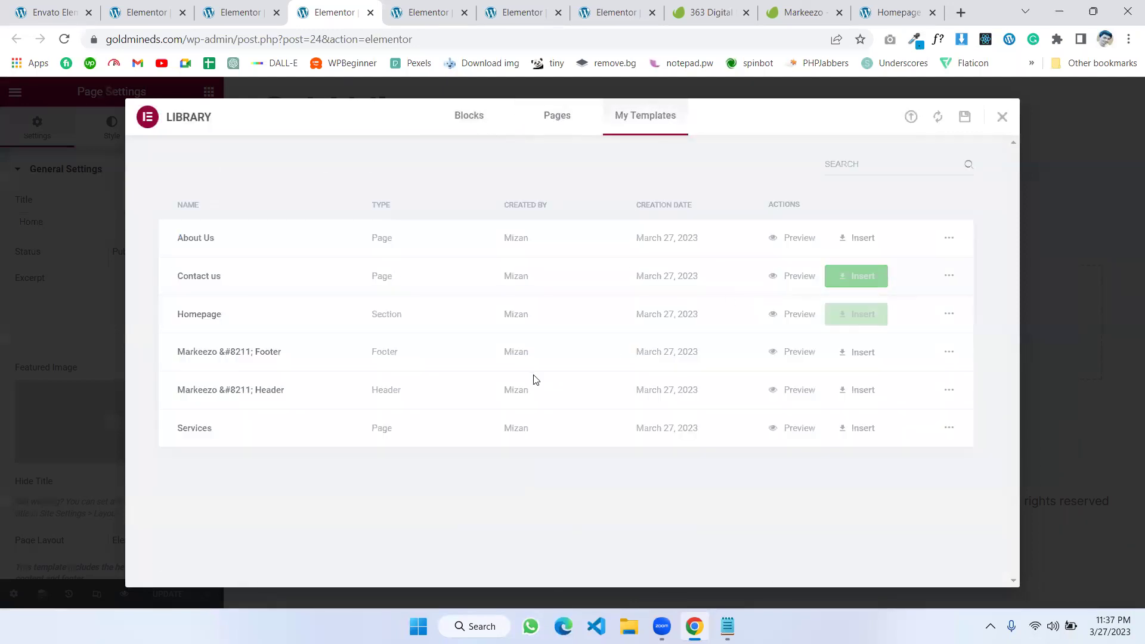
click(841, 315)
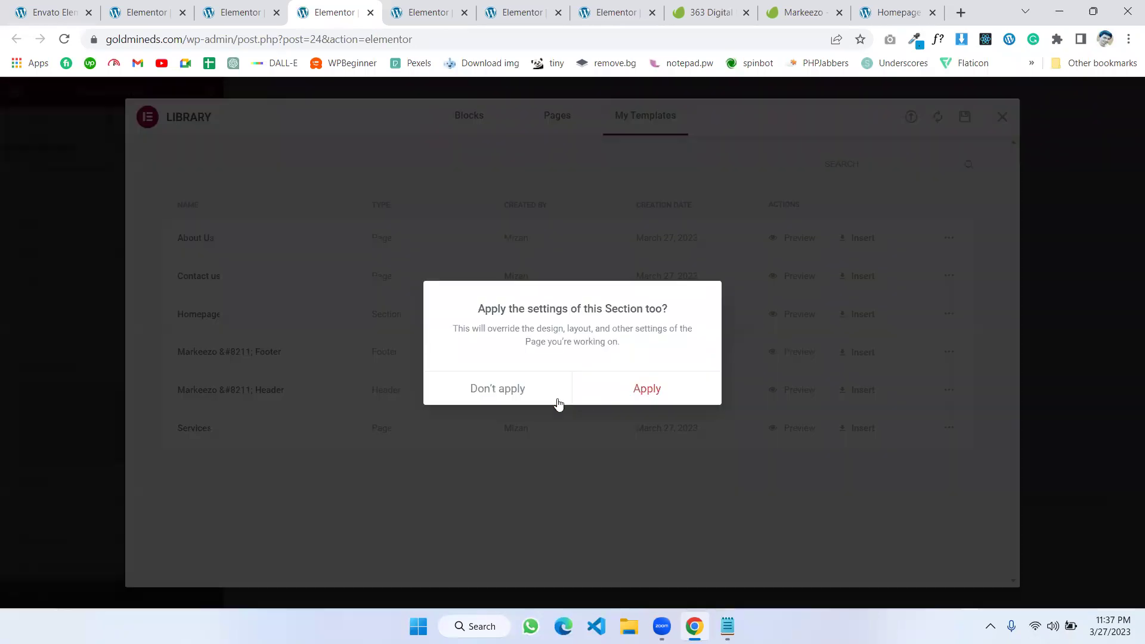
click(503, 390)
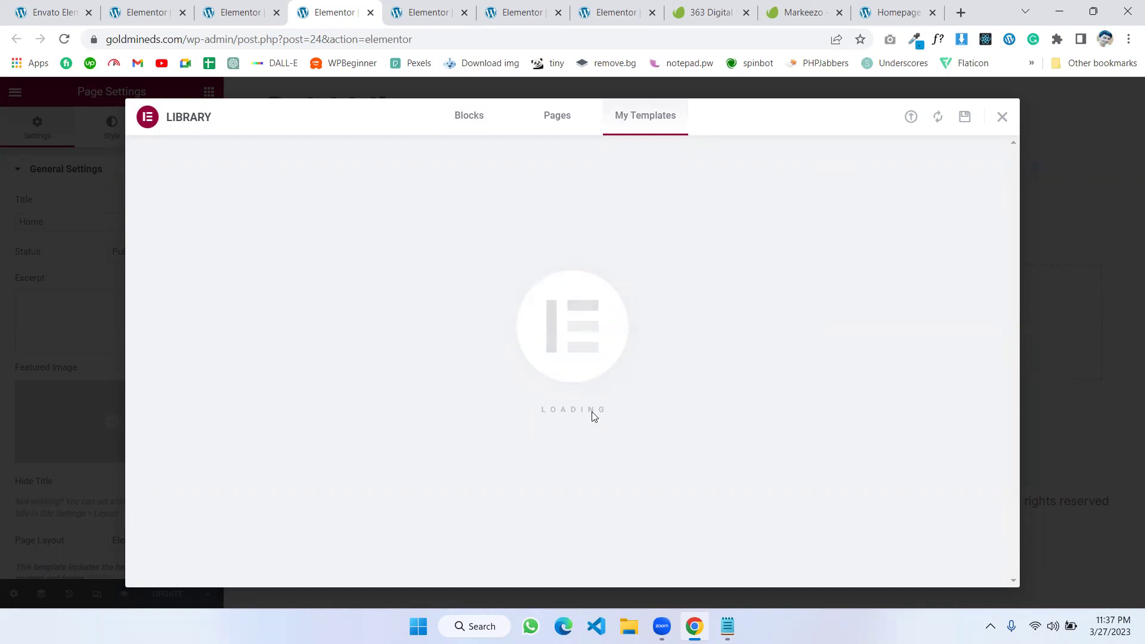
Step: Switch to the About Us page's editor, check its page settings and open the saved templates in the library
click(430, 5)
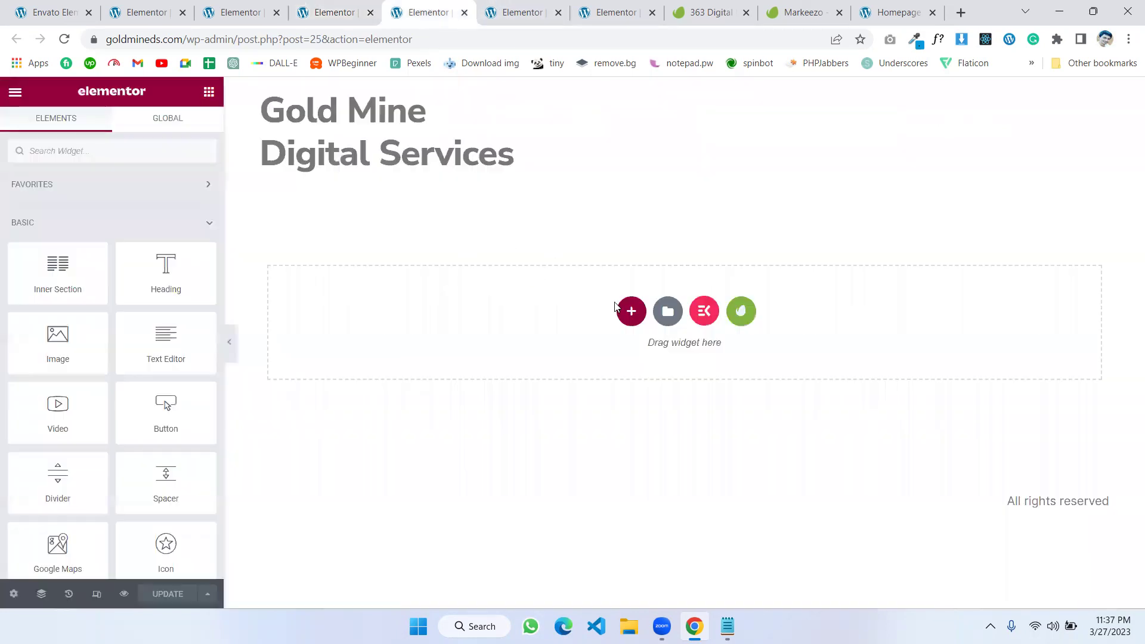
click(12, 594)
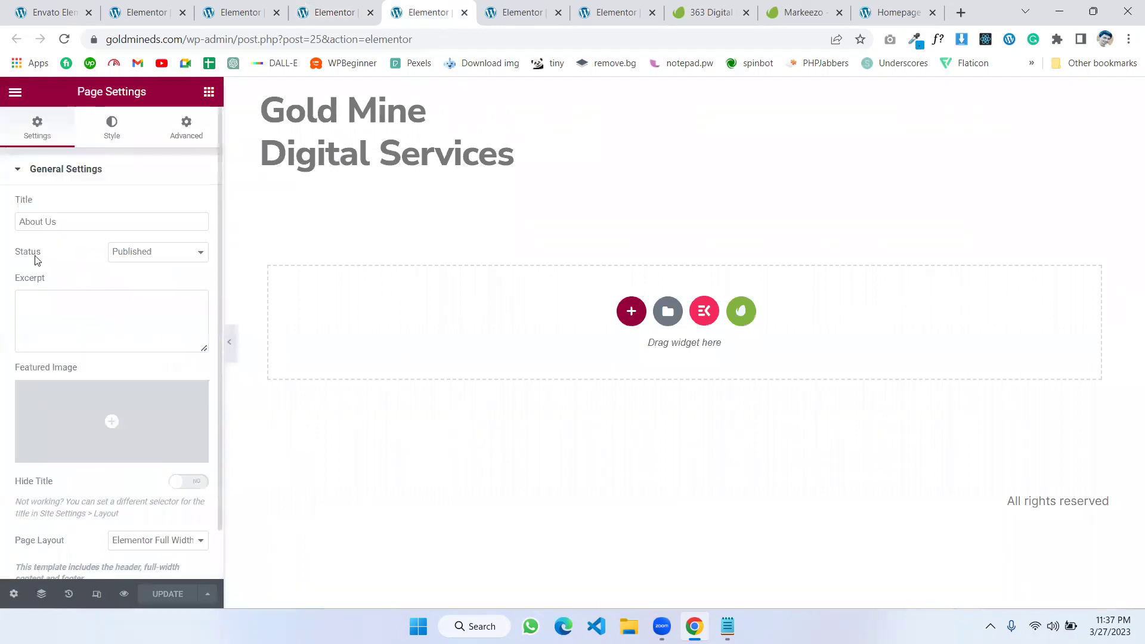
click(666, 312)
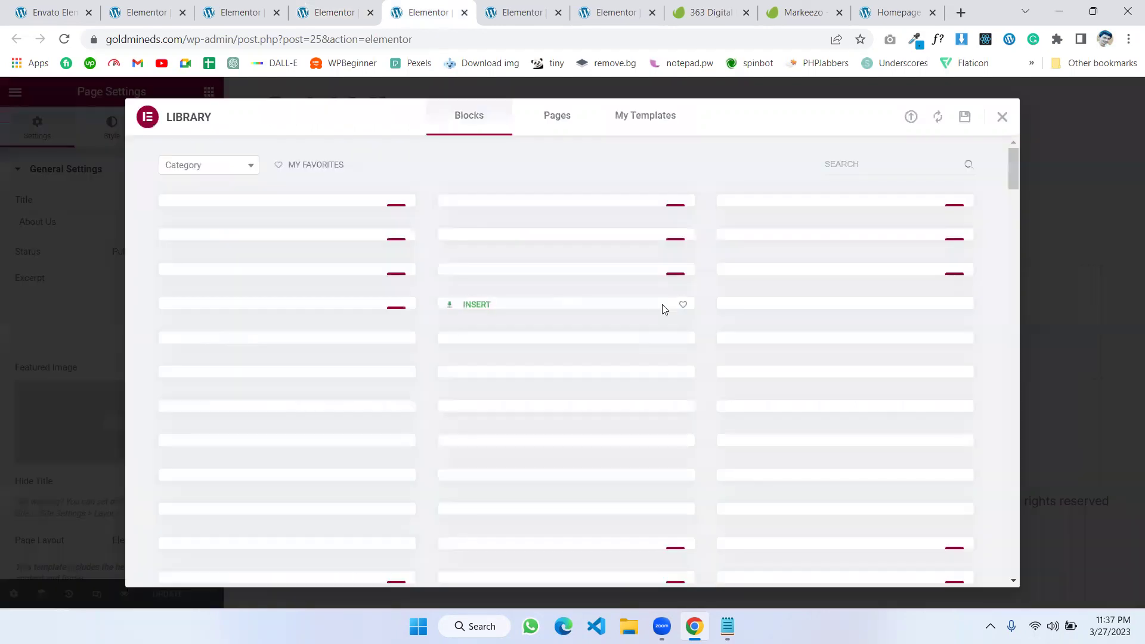
click(646, 117)
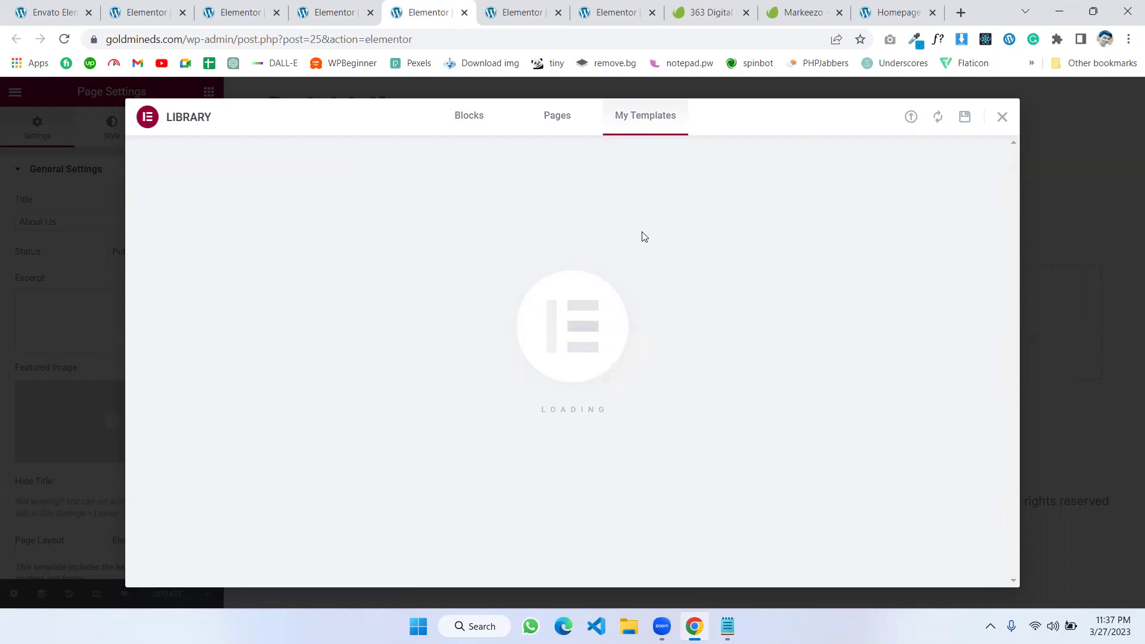
Step: Return to the Home page's editor and review the inserted homepage layout
click(337, 12)
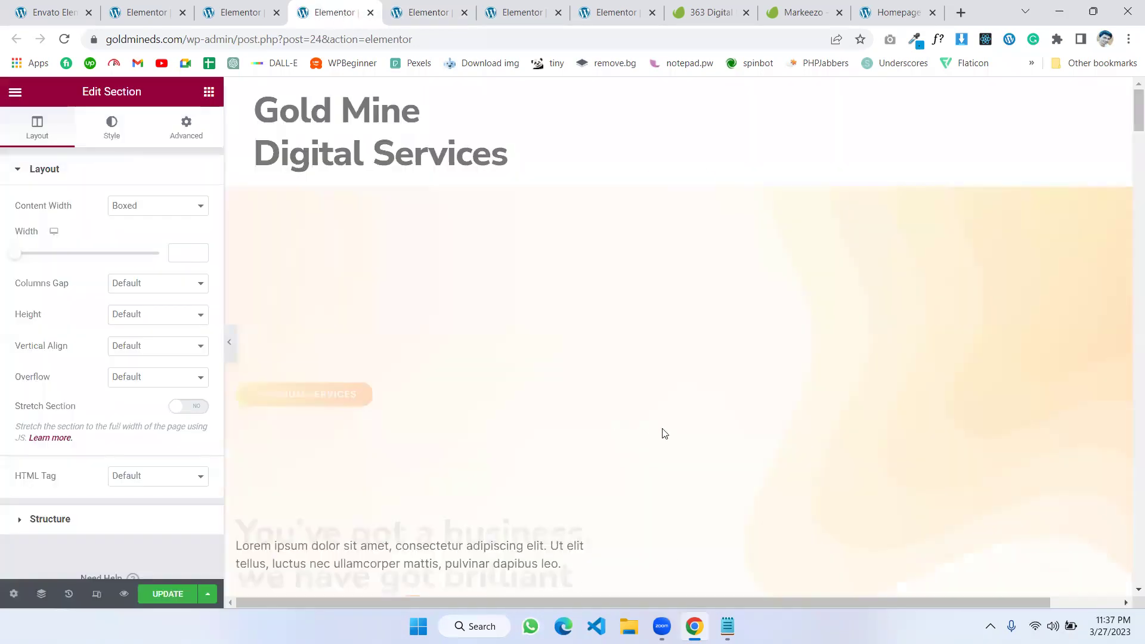
scroll(679, 374, down, 10)
scroll(652, 346, up, 10)
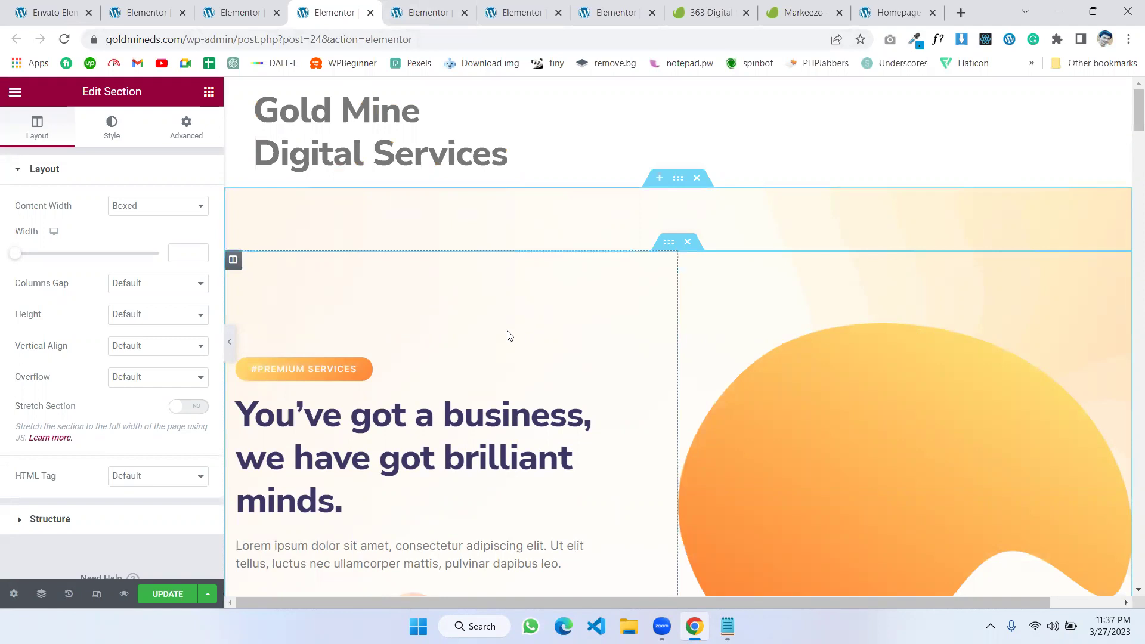
Step: Open the saved templates in the Services page's Elementor library after checking its page settings, and switch to the Contact Us page's editor
click(429, 12)
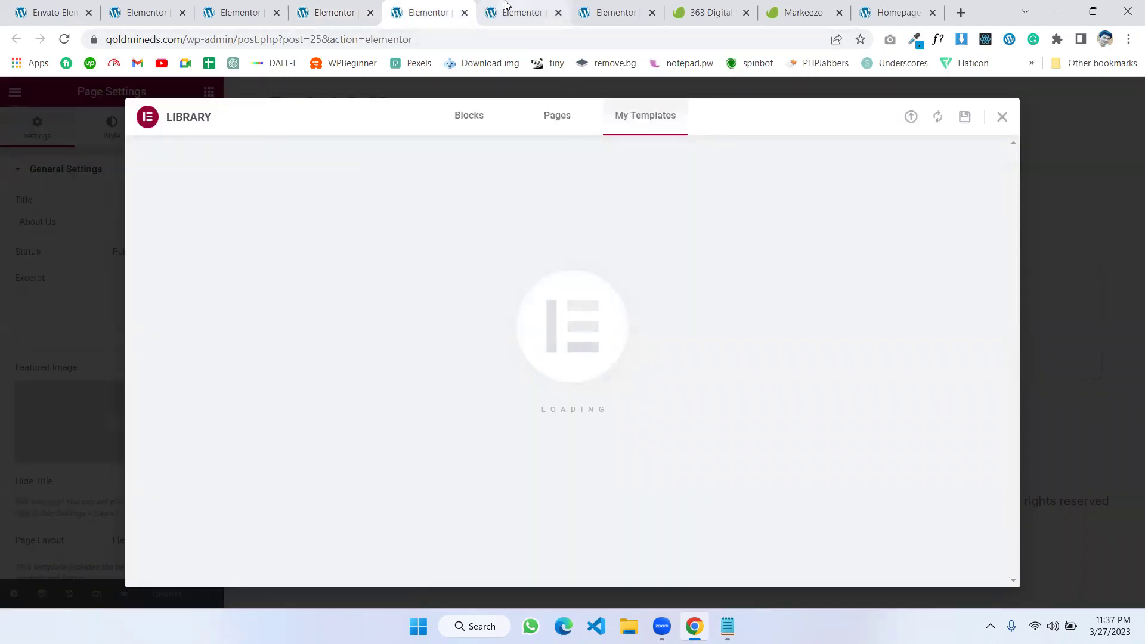
click(522, 17)
click(14, 594)
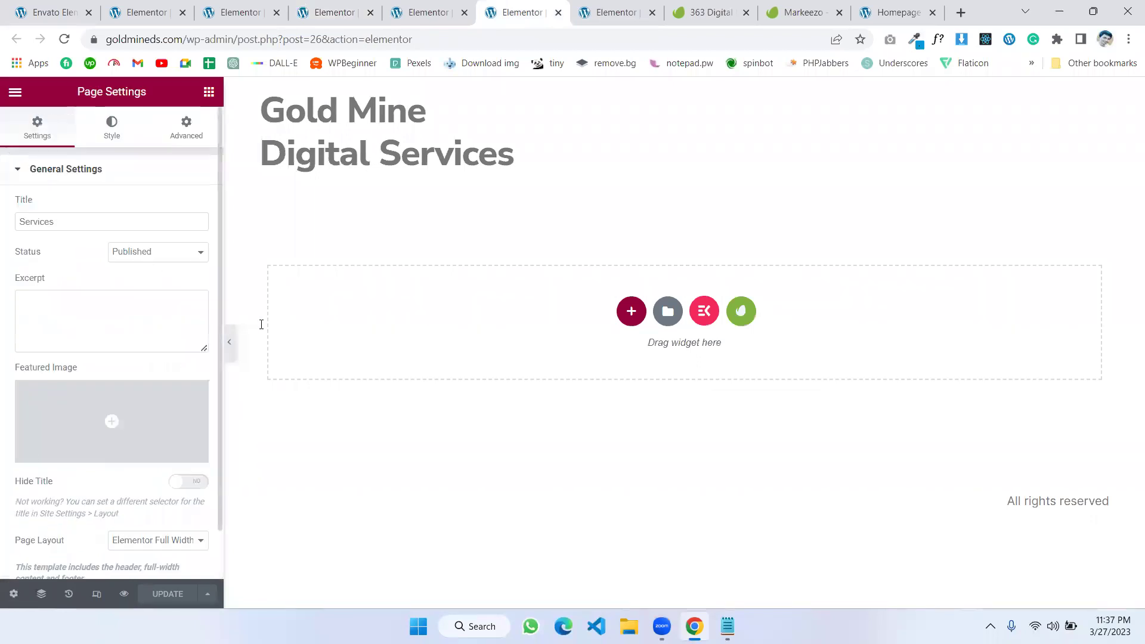
click(668, 312)
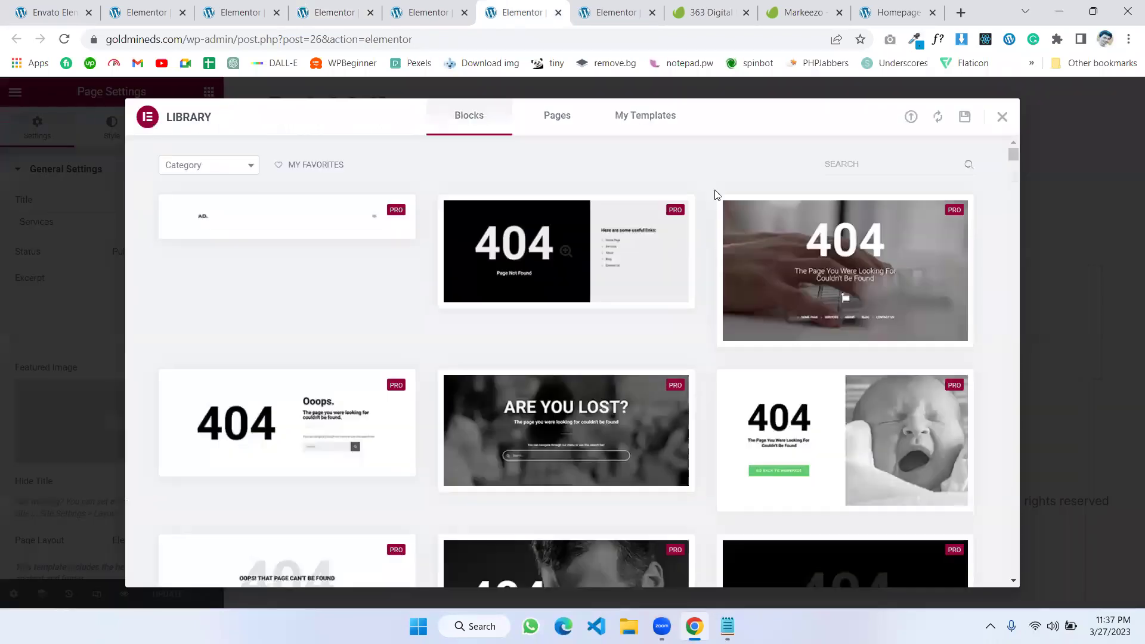
click(646, 117)
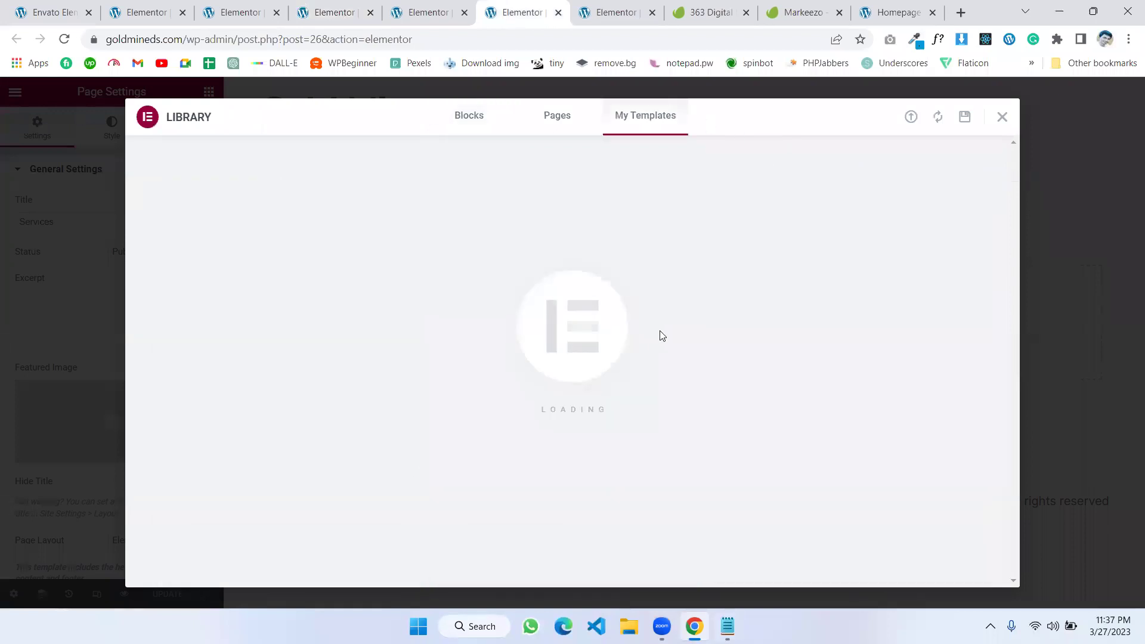
click(611, 8)
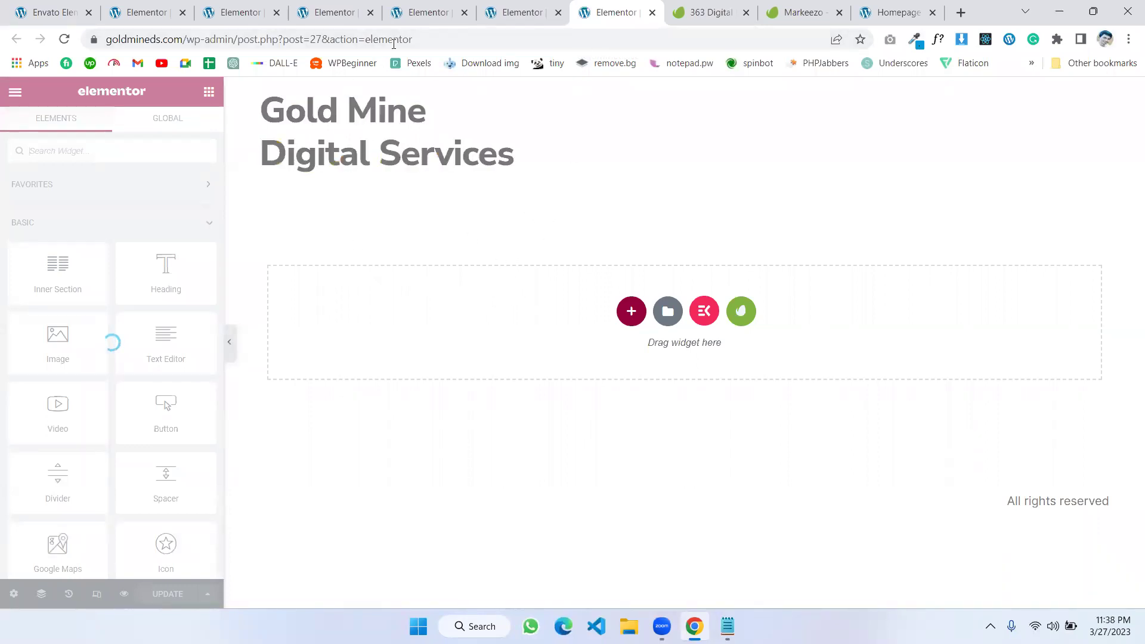
Step: Review the inserted template layouts in the Home, About Us, Services and Contact Us page editors
key(ctrl+5)
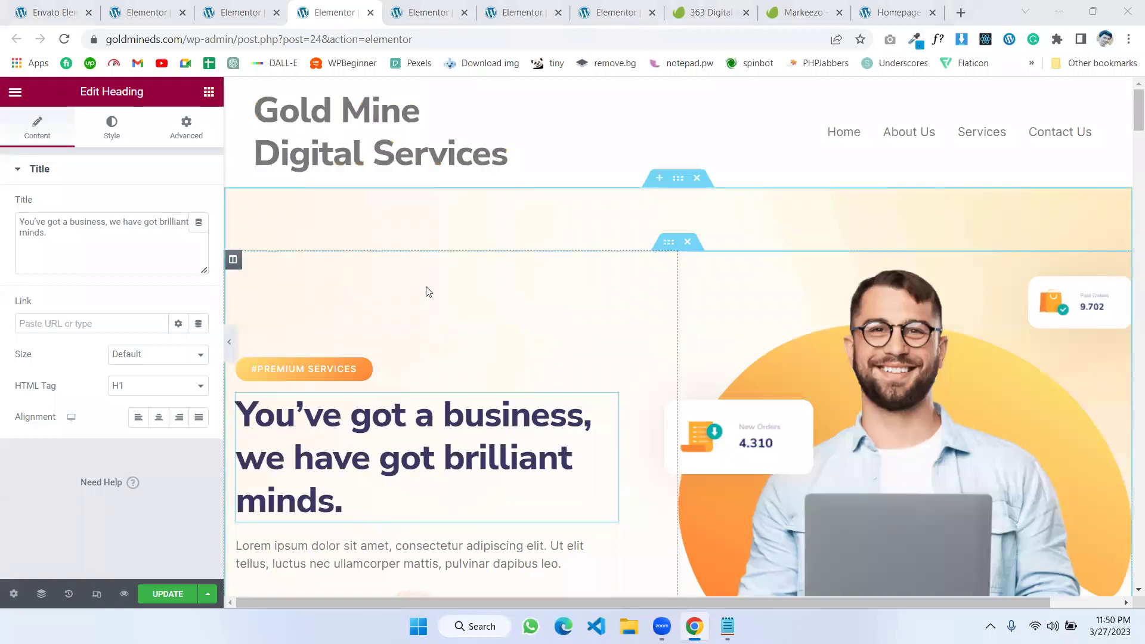
scroll(426, 292, down, 2)
click(422, 18)
scroll(501, 241, up, 6)
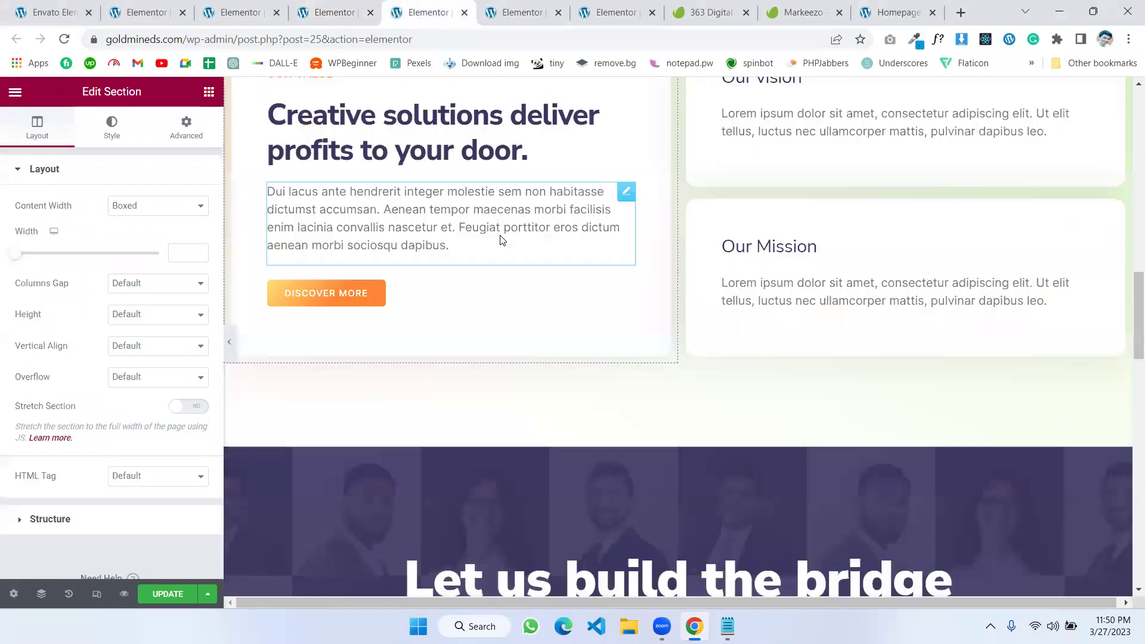
key(ctrl+Tab)
scroll(501, 239, up, 2)
scroll(577, 268, down, 8)
scroll(578, 269, up, 10)
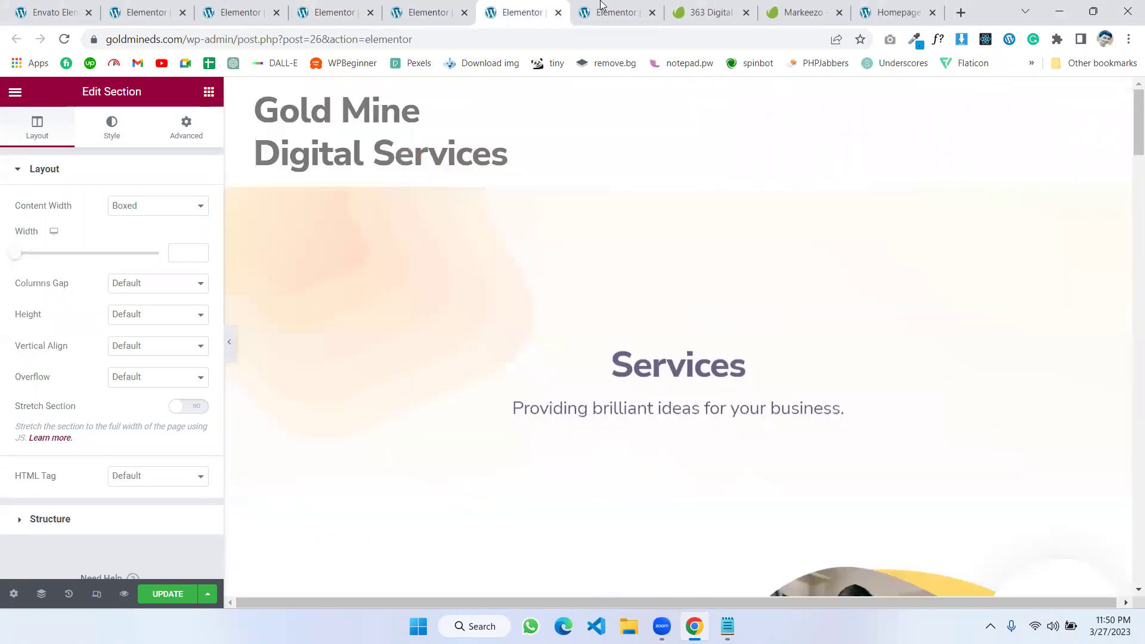
click(601, 5)
scroll(700, 378, down, 10)
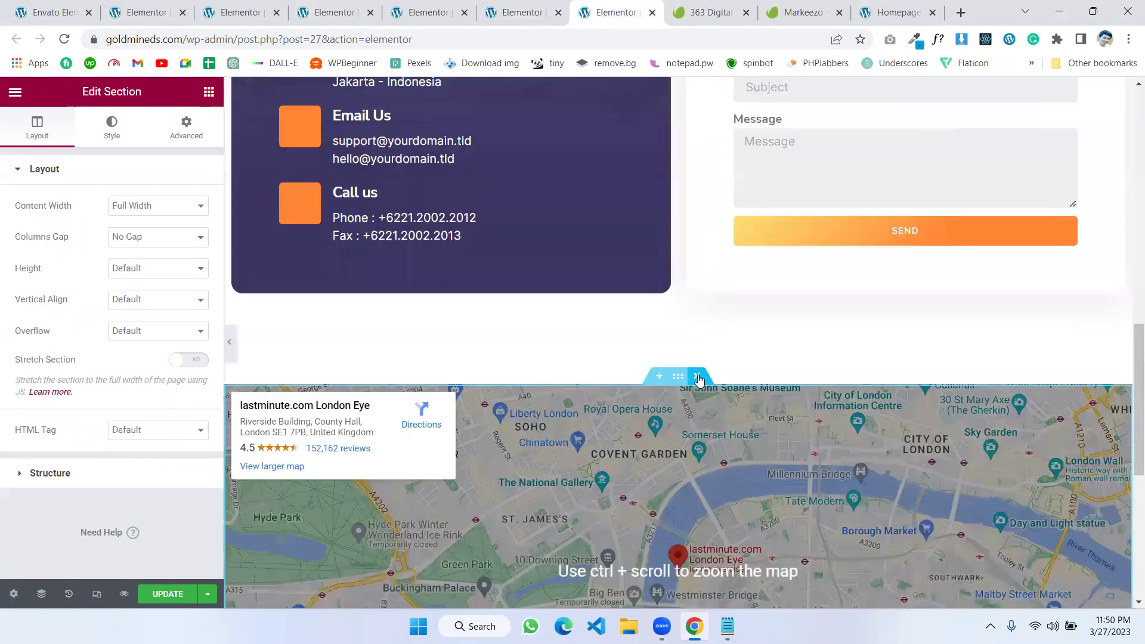
scroll(279, 292, down, 7)
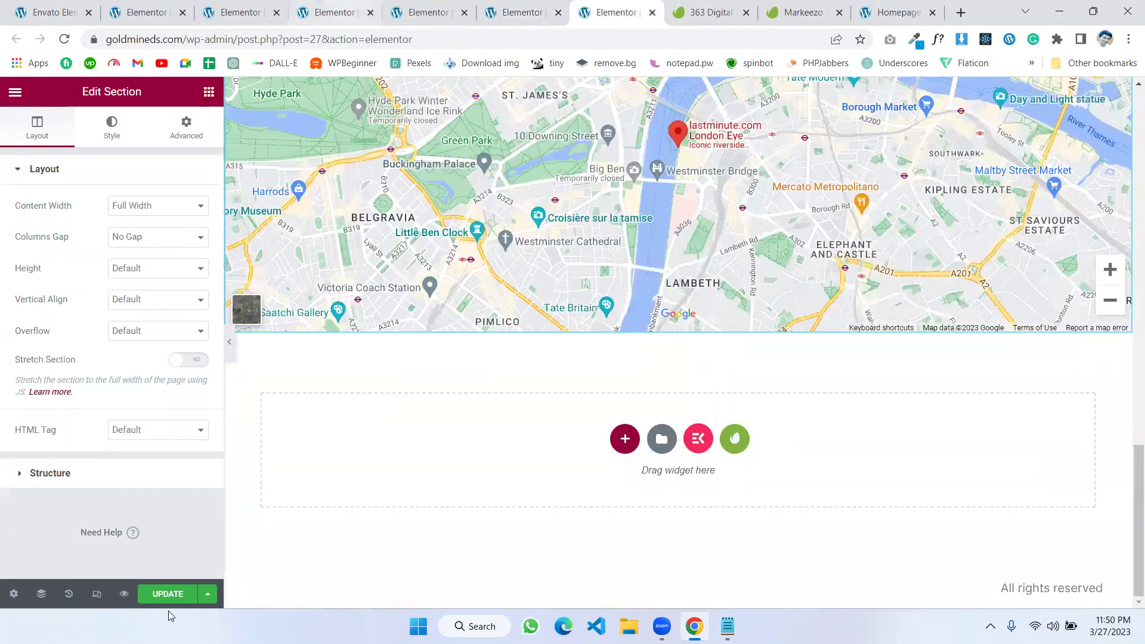
Step: Update the Services, About Us and Home pages in their Elementor editors
key(ctrl+Page_Up)
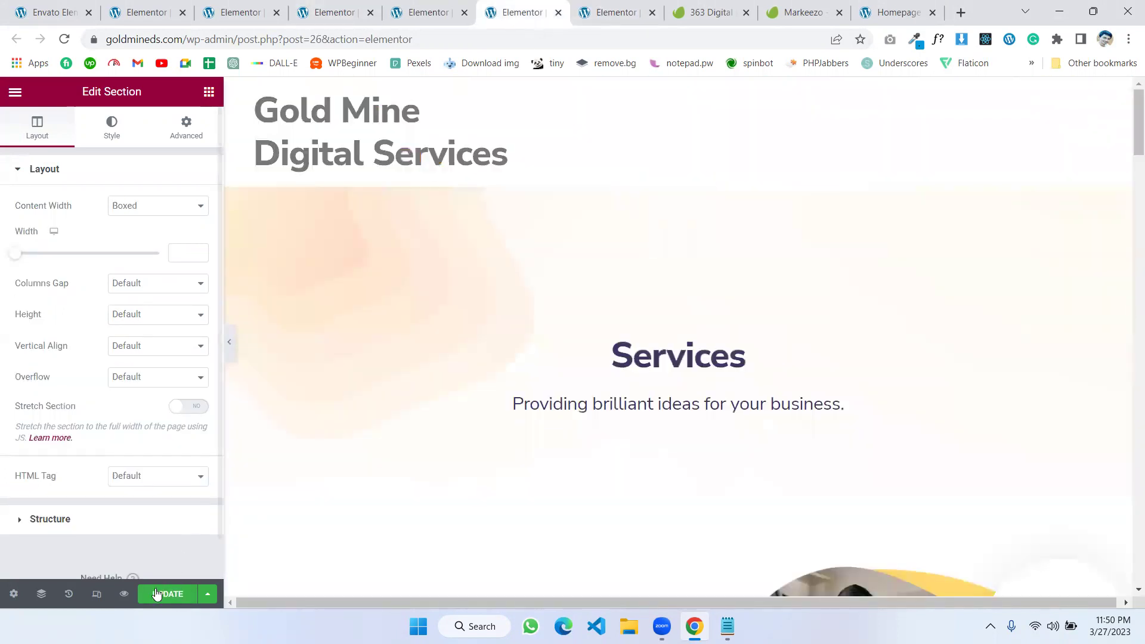
click(169, 595)
key(ctrl+Page_Up)
click(173, 596)
key(ctrl+Page_Up)
click(169, 595)
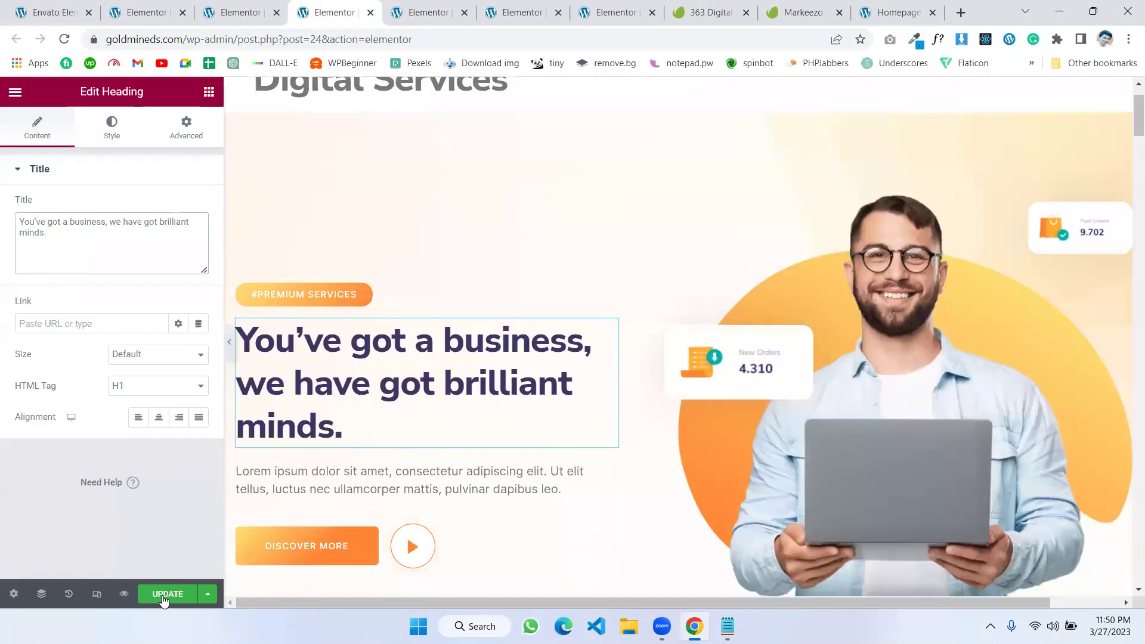
Step: Examine the Markeezo footer template's layout and the header template's logo, navigation and button in their editors
key(ctrl+Page_Up)
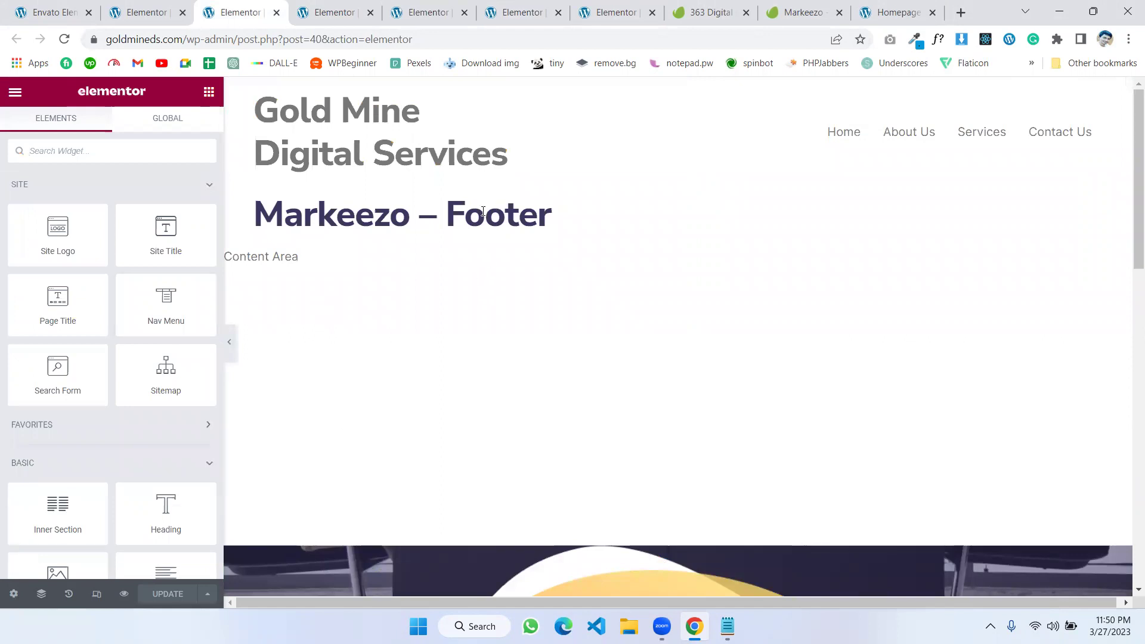
drag(455, 214, 506, 218)
scroll(586, 263, down, 15)
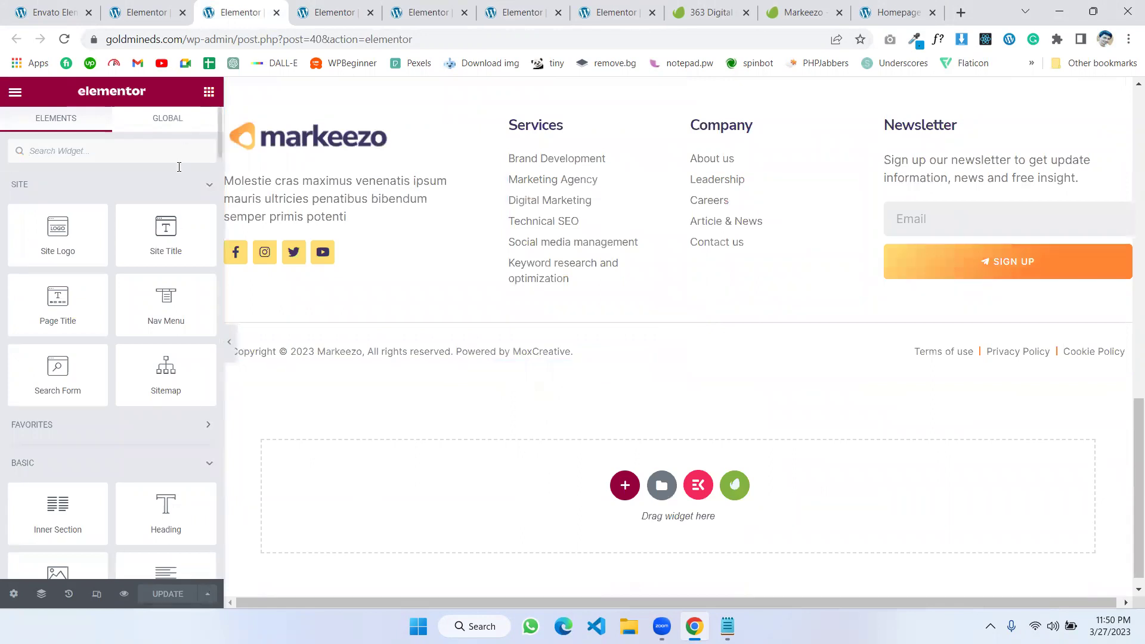
click(155, 11)
scroll(334, 400, down, 2)
scroll(447, 338, up, 2)
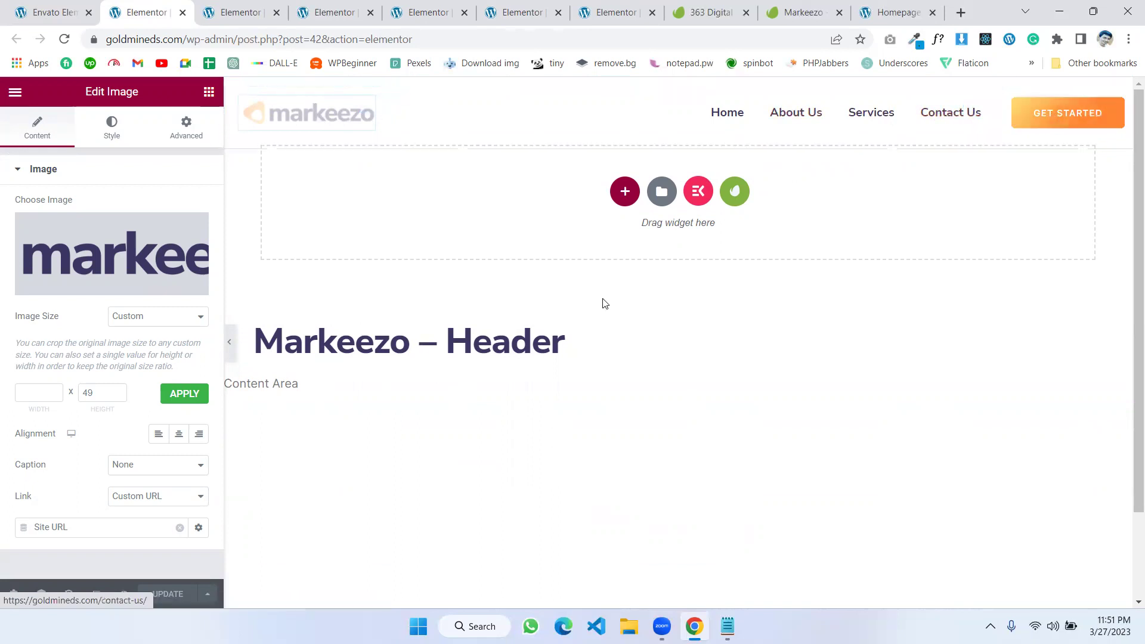
scroll(606, 334, down, 1)
scroll(606, 366, up, 1)
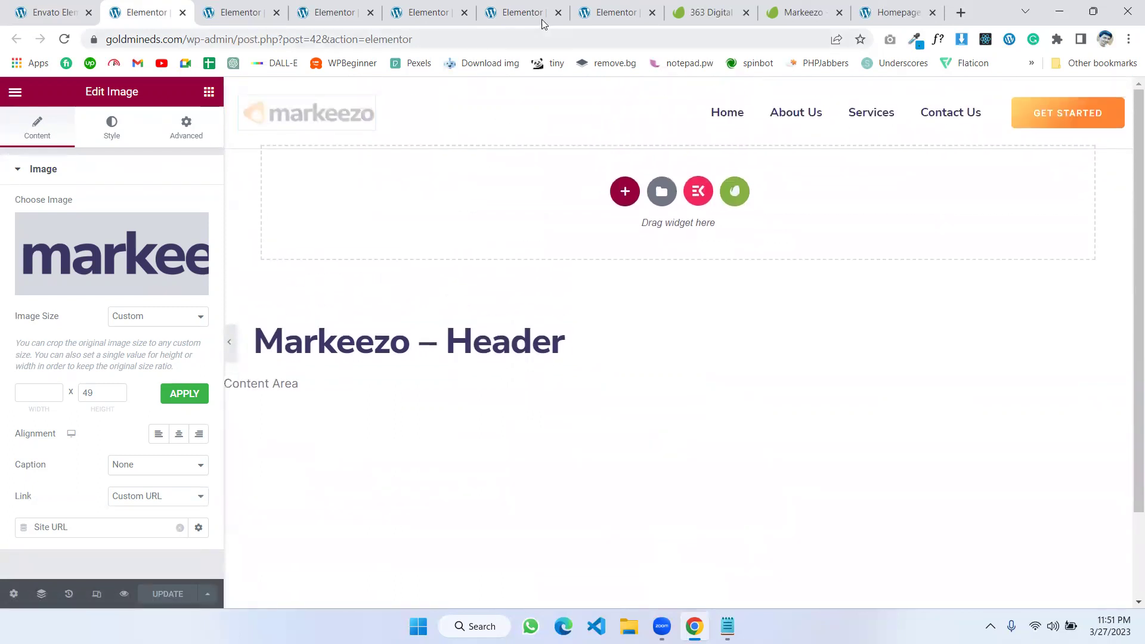
Step: Open the live site in its own browser tab after the page editors and check its front page
click(20, 4)
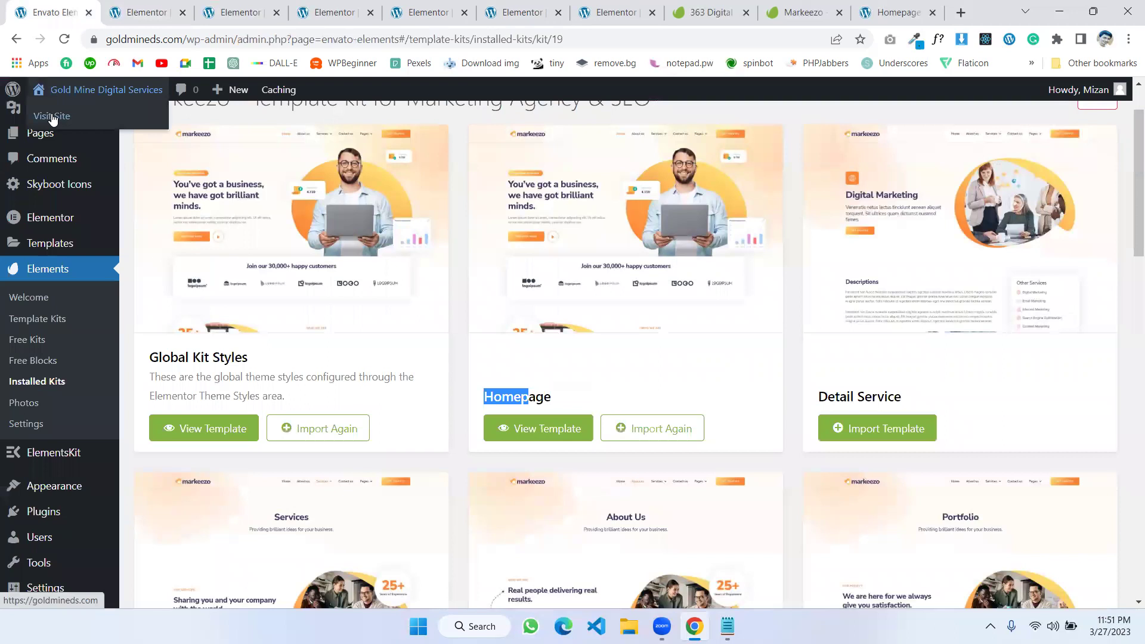
click(51, 118)
drag(136, 12, 624, 7)
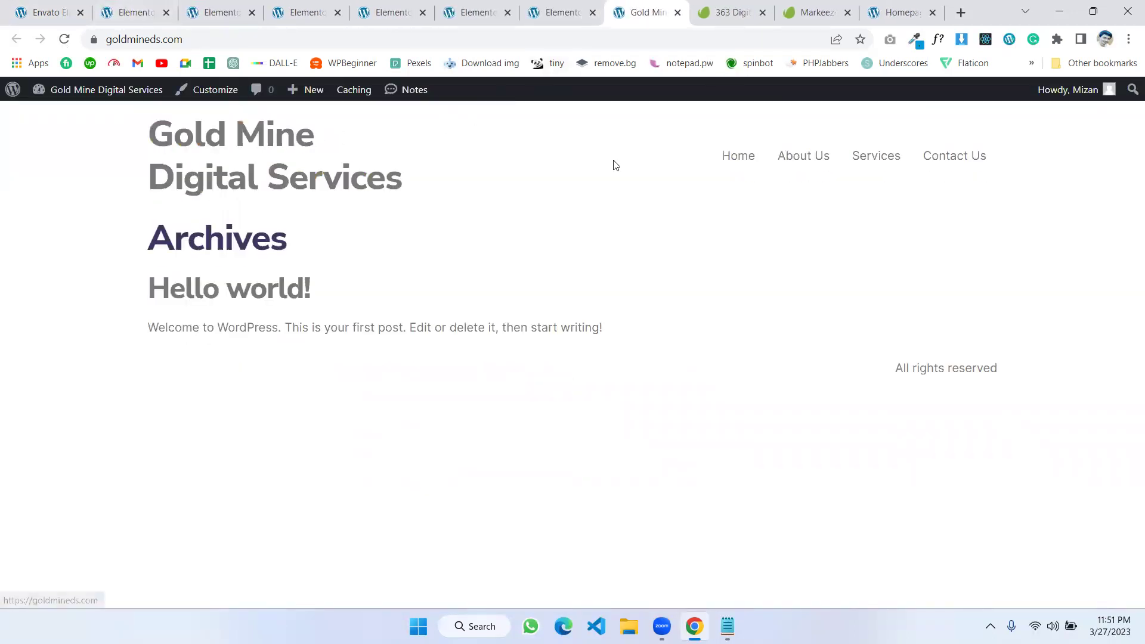
Step: Set the site's homepage to the static page Home in the WordPress Reading settings and save the changes
click(41, 10)
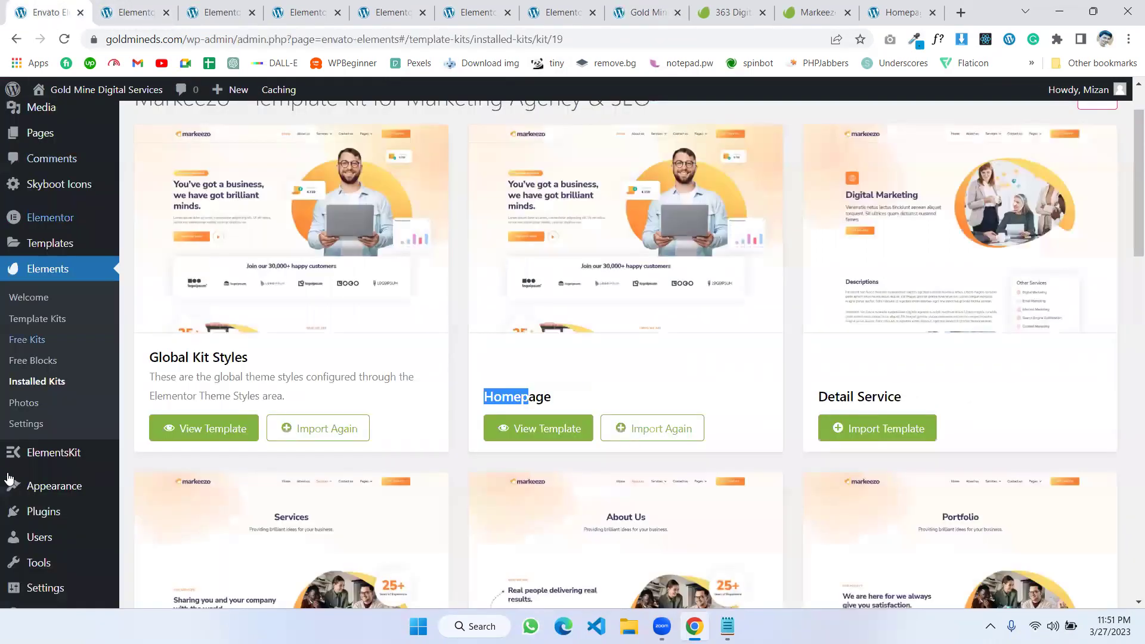
scroll(17, 471, down, 7)
scroll(98, 255, up, 4)
mouse_move(45, 364)
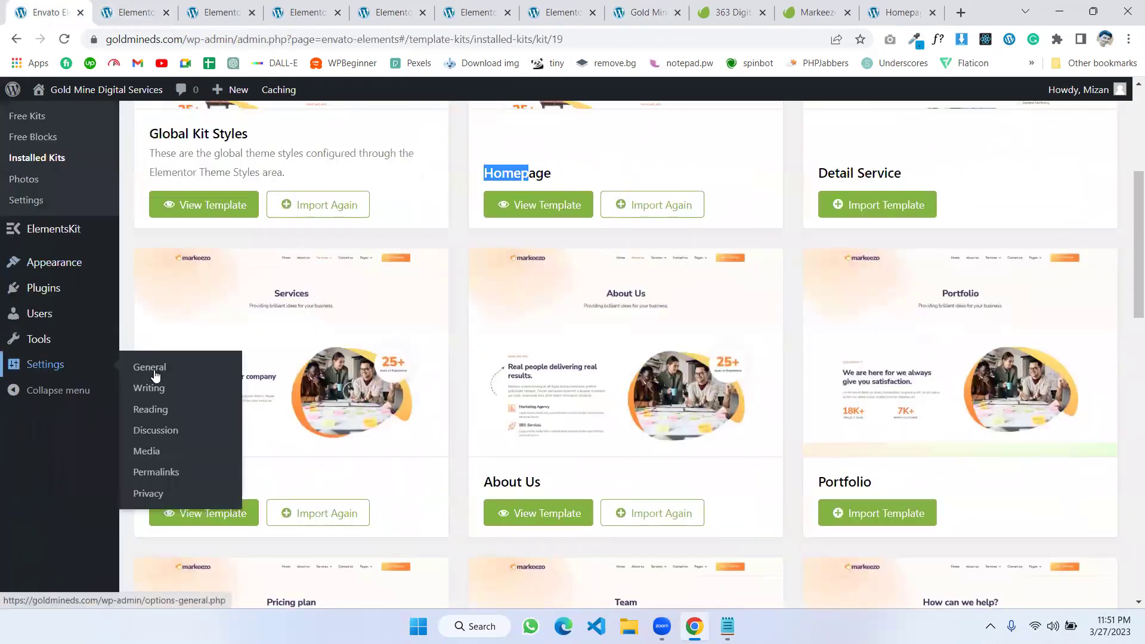
click(154, 412)
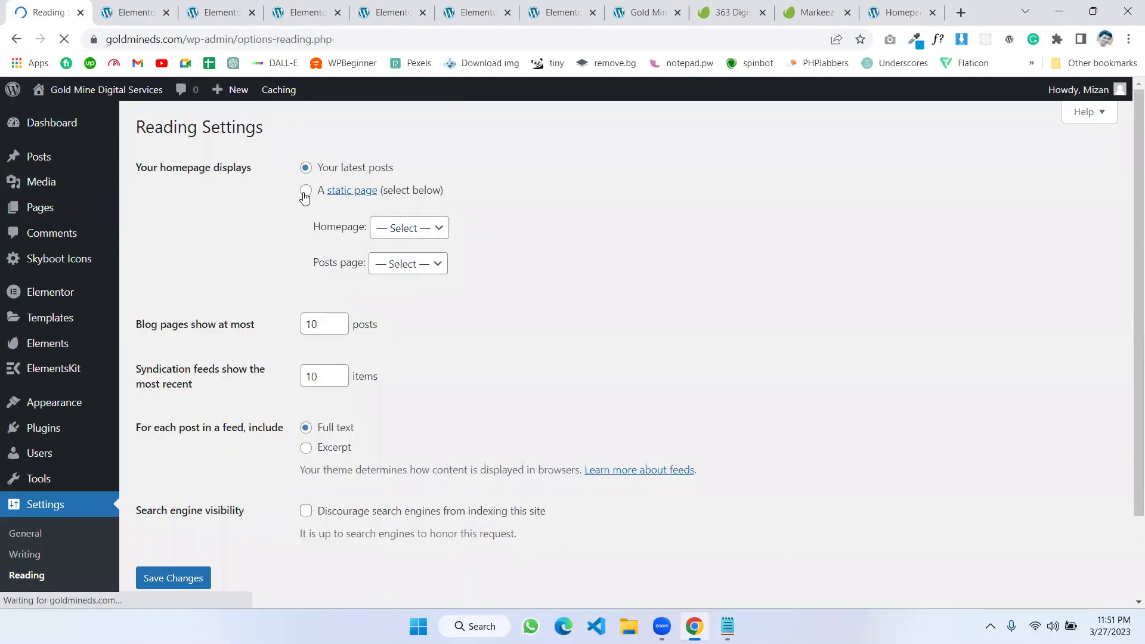
click(411, 228)
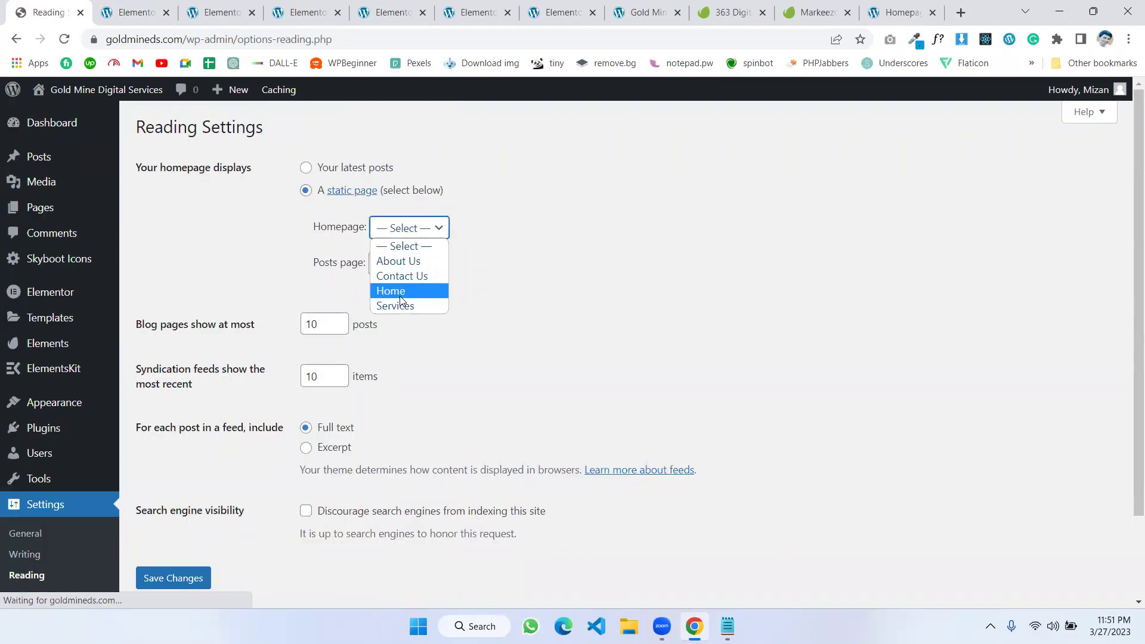
click(398, 289)
scroll(434, 343, down, 1)
click(172, 477)
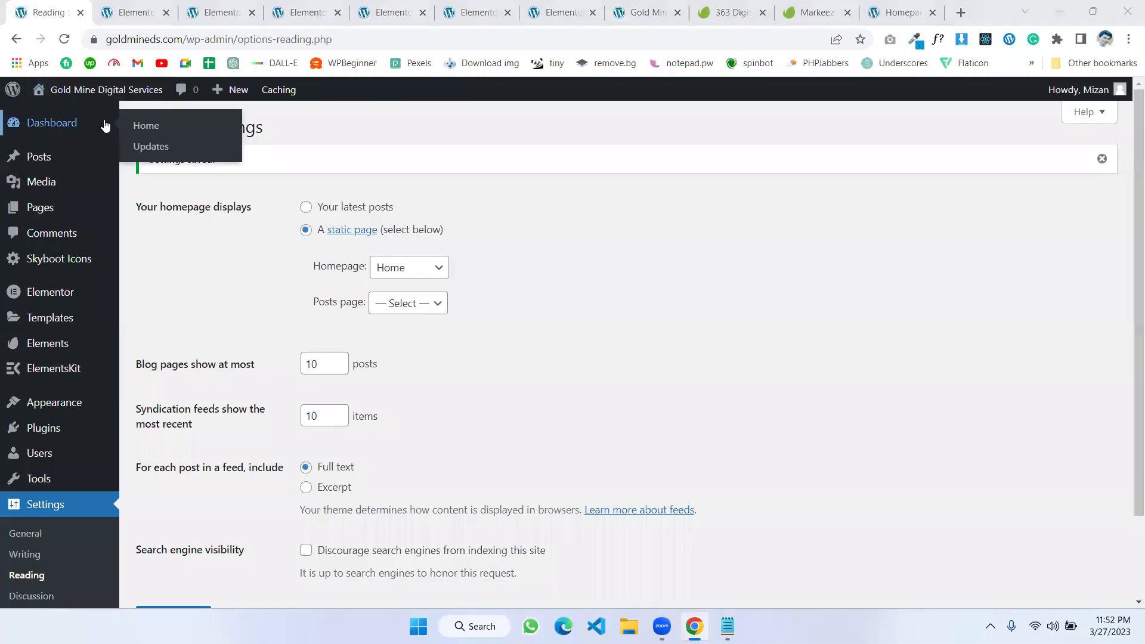
Step: Open the live site in a new tab and review the whole homepage from header to footer
mouse_move(88, 96)
middle_click(59, 123)
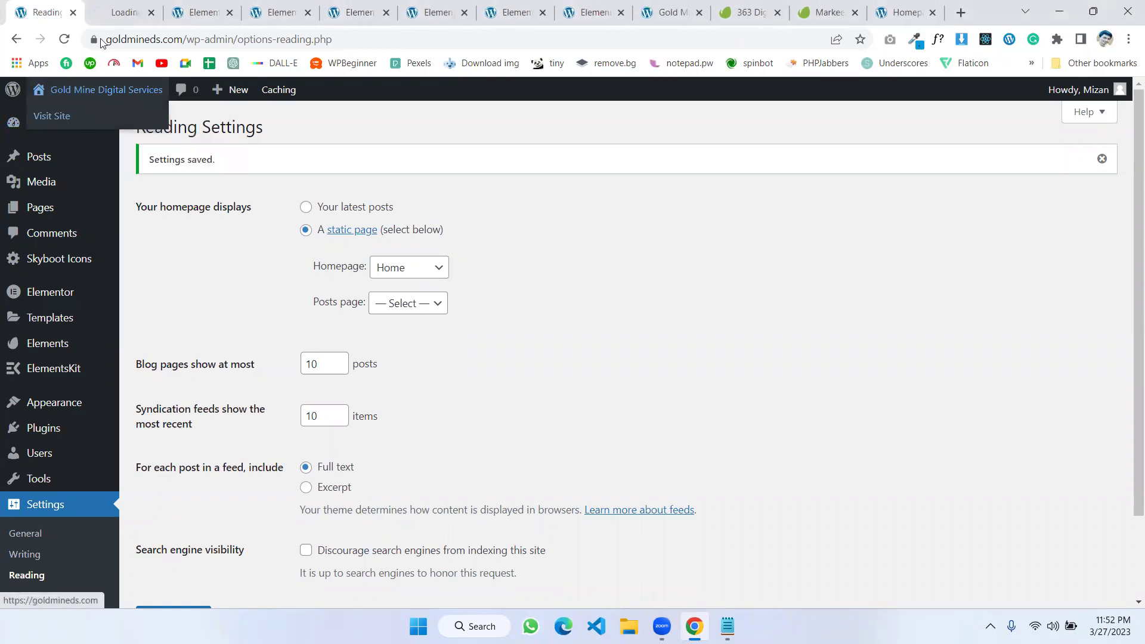
click(119, 12)
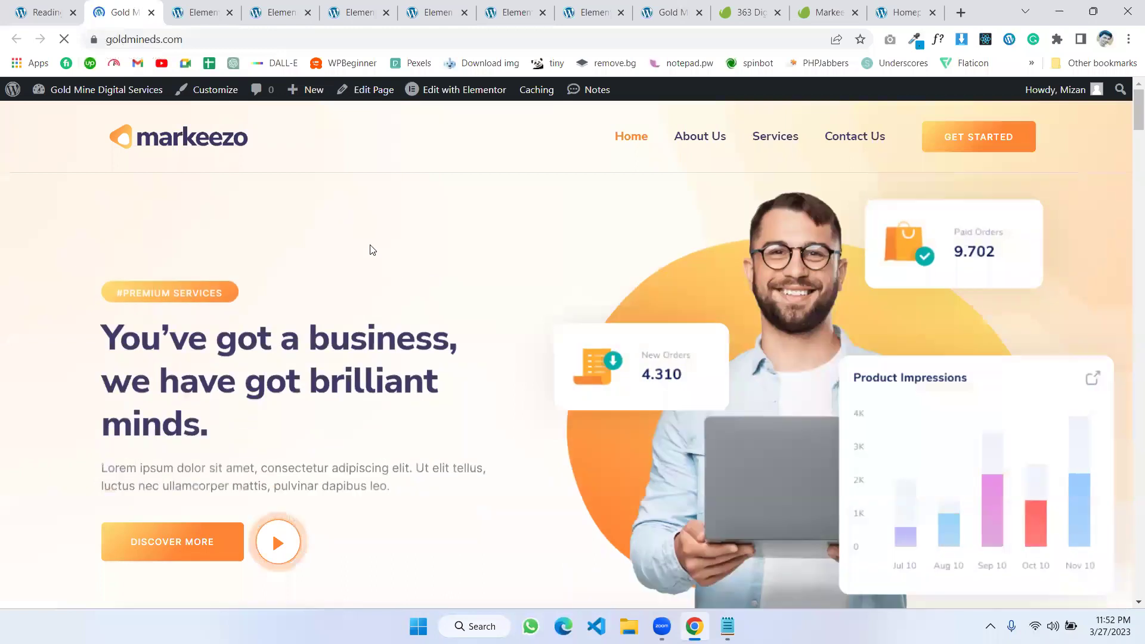
scroll(370, 249, down, 8)
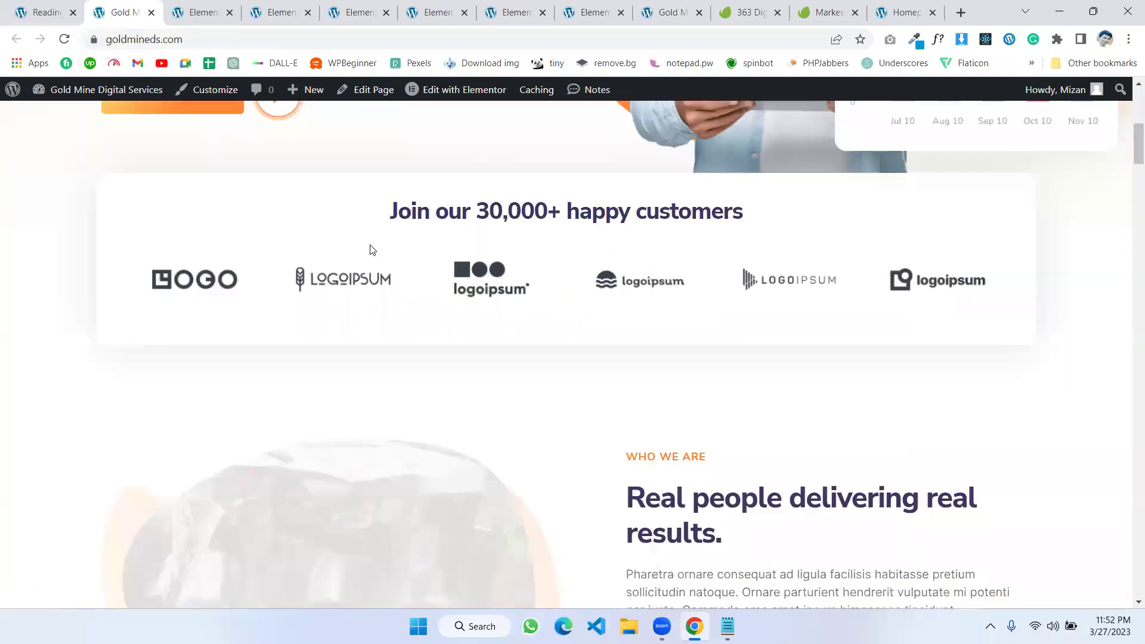
scroll(370, 249, down, 4)
scroll(370, 250, down, 15)
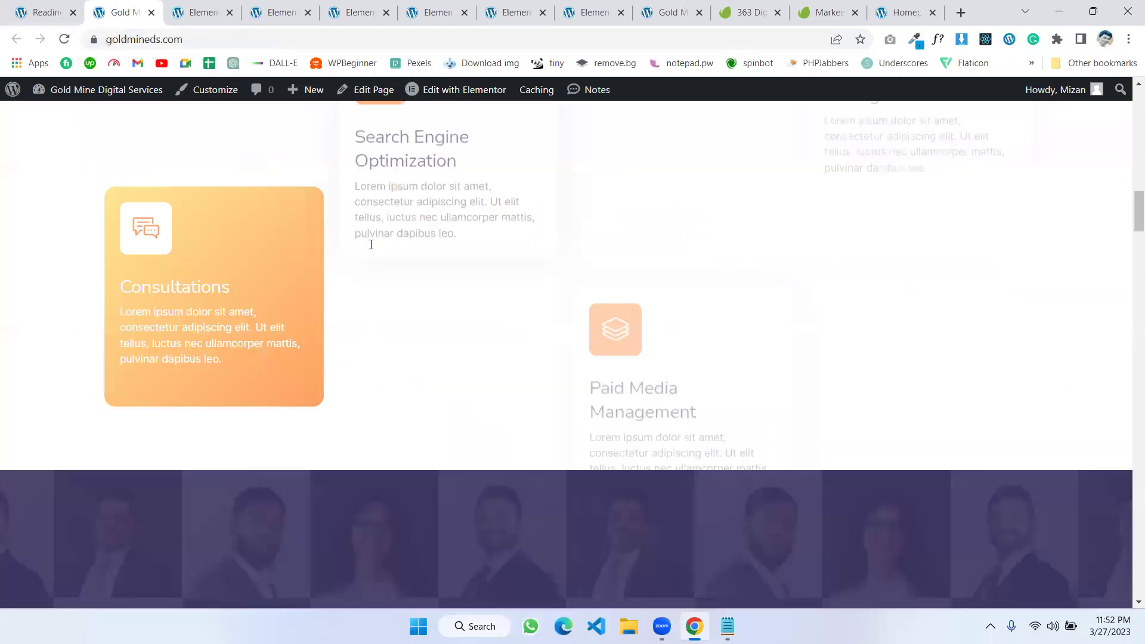
scroll(370, 249, down, 12)
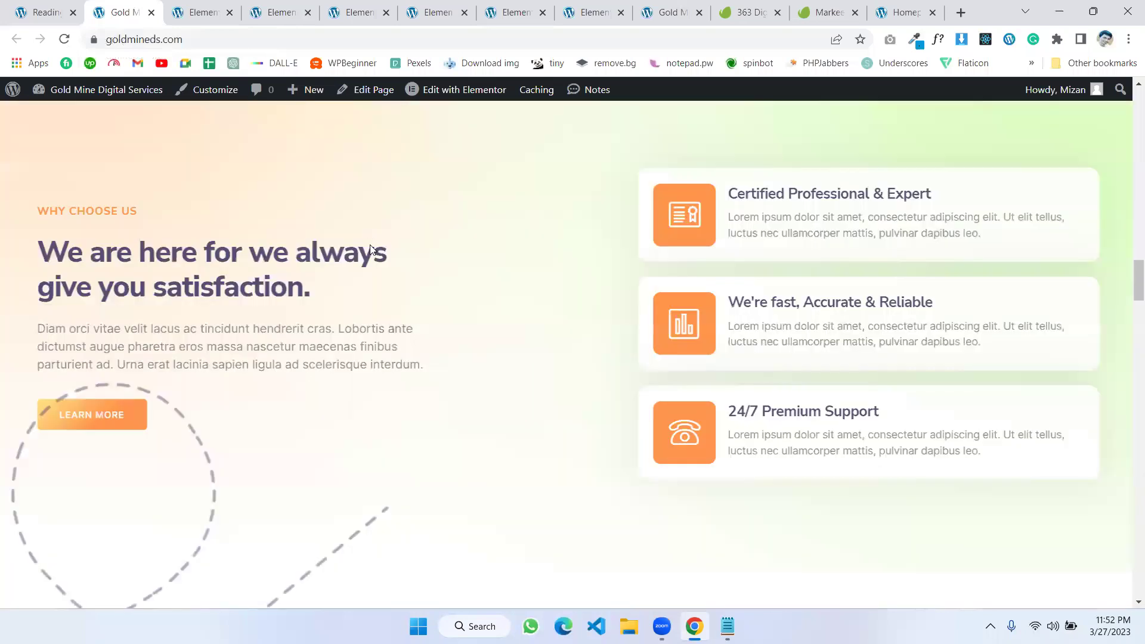
scroll(370, 249, down, 15)
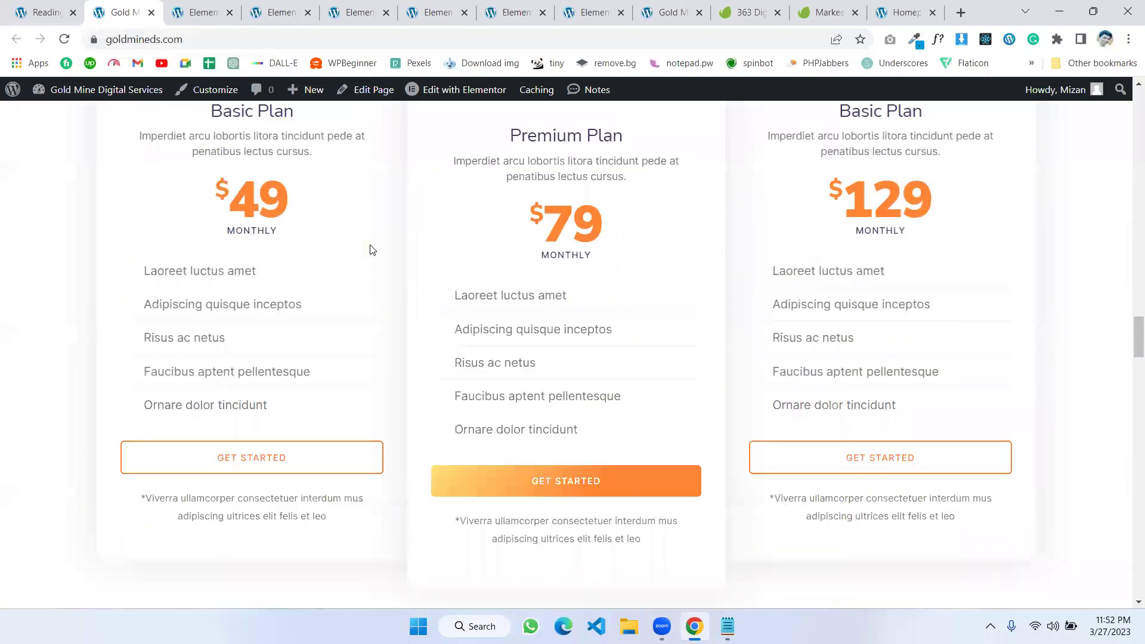
scroll(371, 244, down, 15)
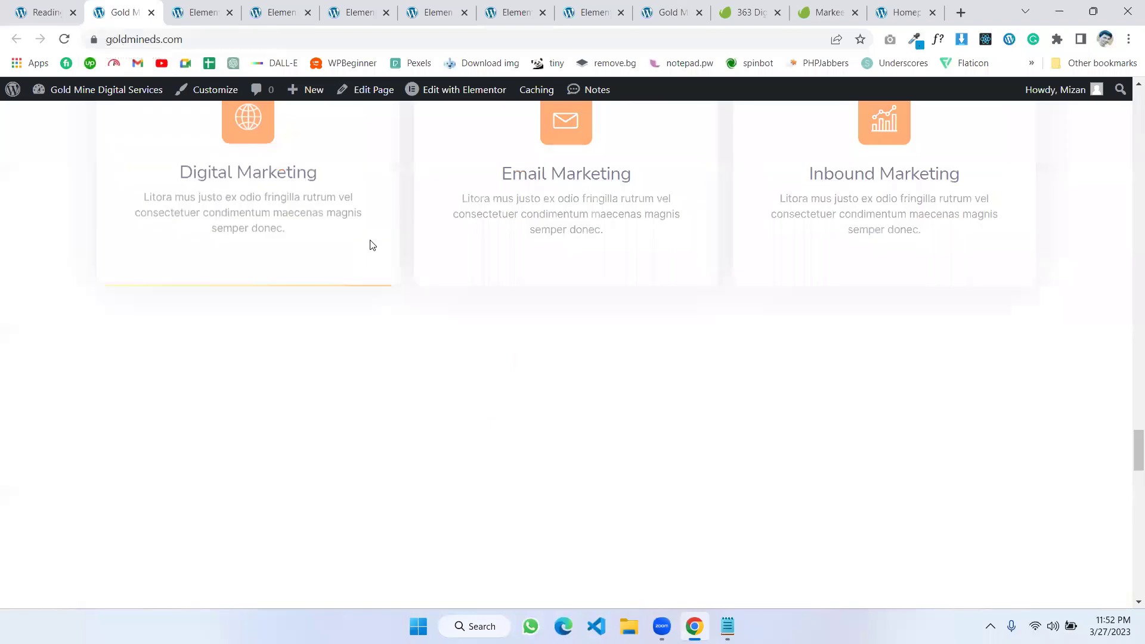
scroll(370, 245, down, 15)
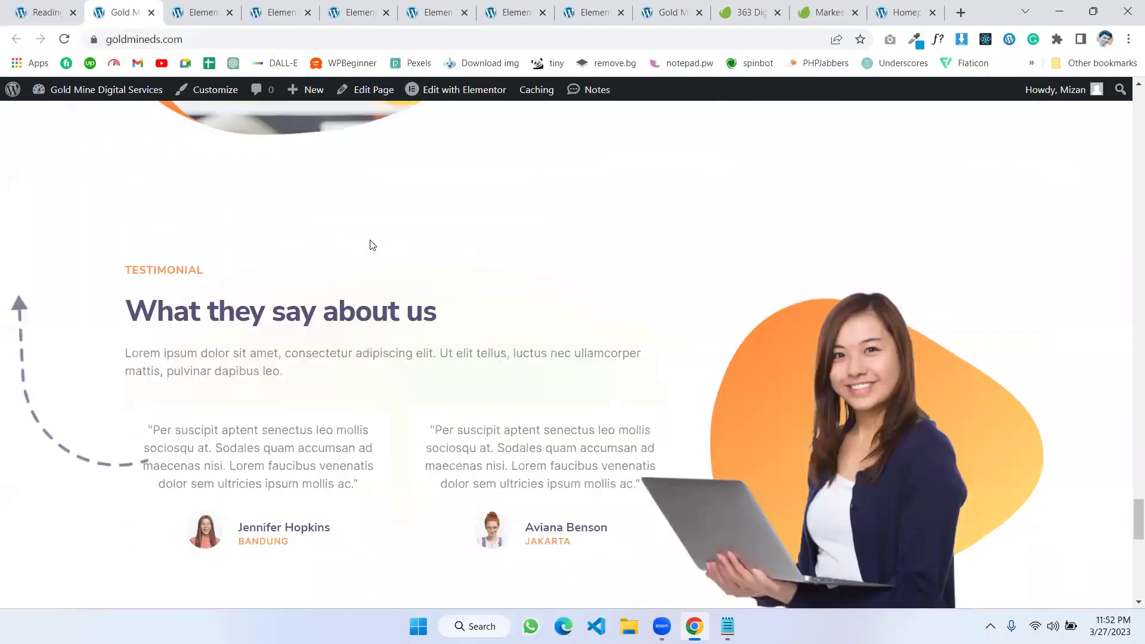
scroll(370, 244, down, 6)
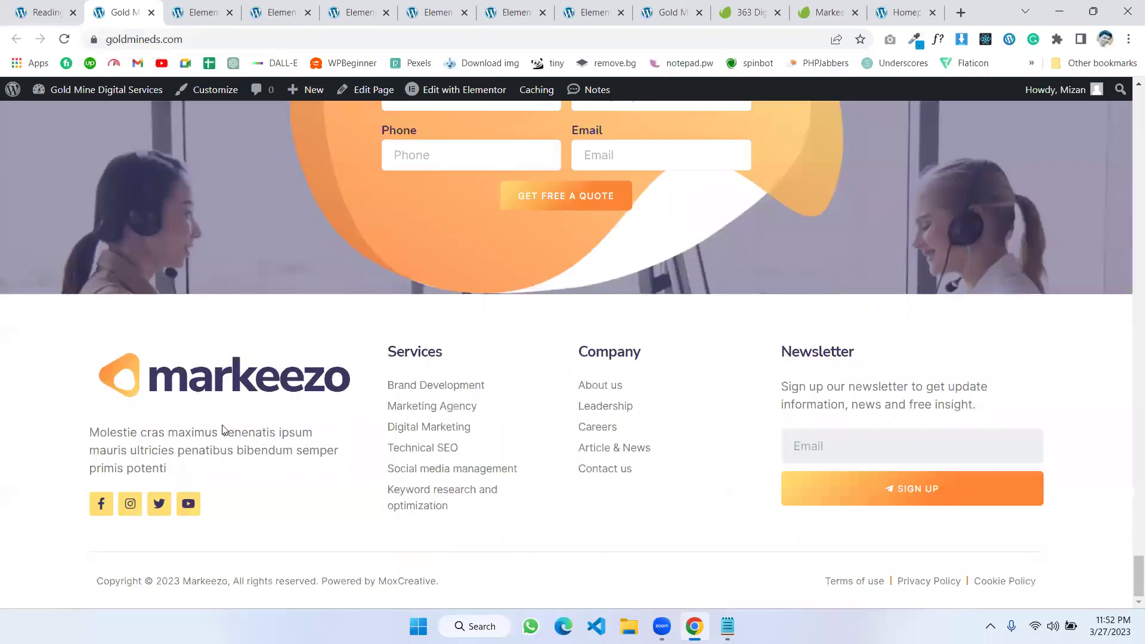
Step: Return to the start of the live homepage and open the About Us page from the site's navigation
scroll(518, 227, up, 12)
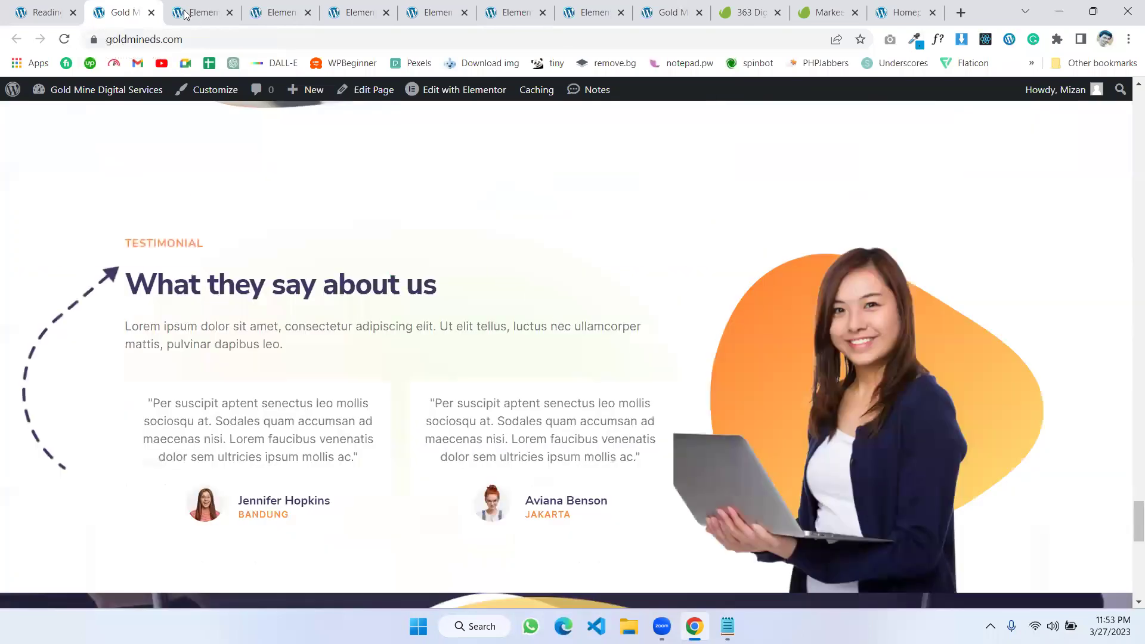
scroll(657, 284, up, 10)
scroll(1128, 112, up, 8)
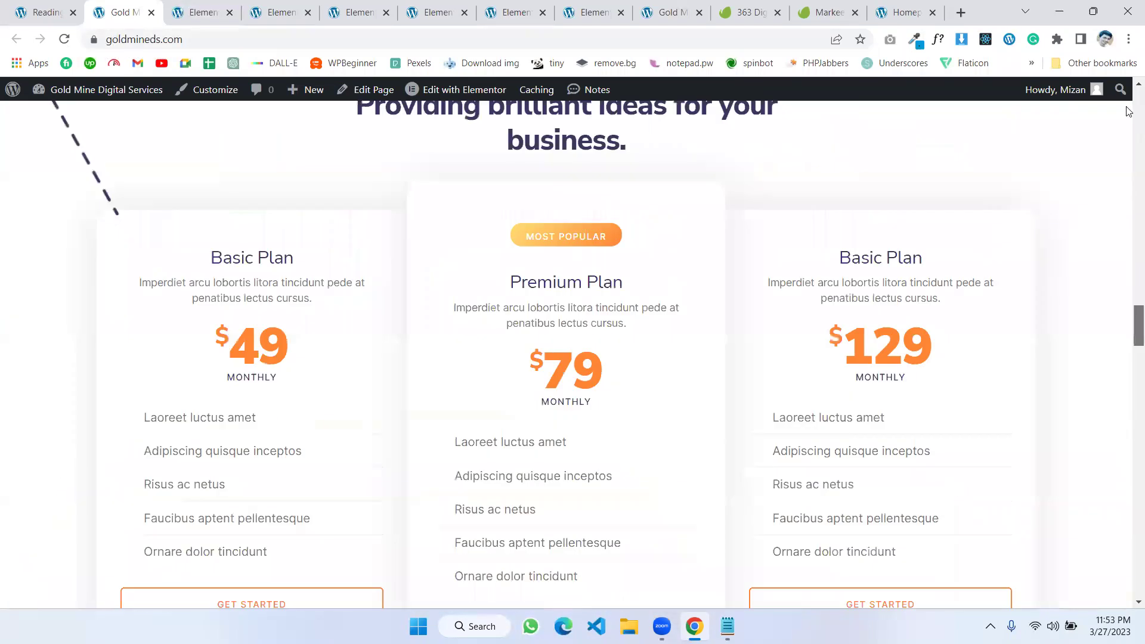
scroll(812, 210, up, 10)
click(690, 145)
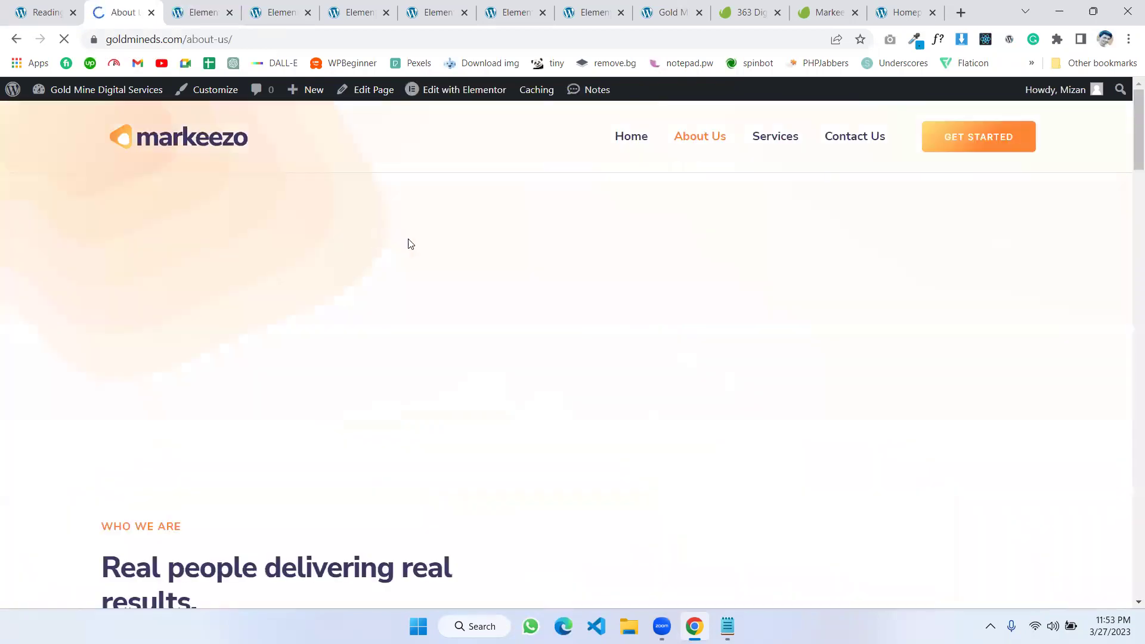
Step: Look through the live About Us page, and compare it with the Markeezo demo homepage down to its Why Choose Us section
scroll(597, 303, down, 6)
scroll(596, 302, down, 15)
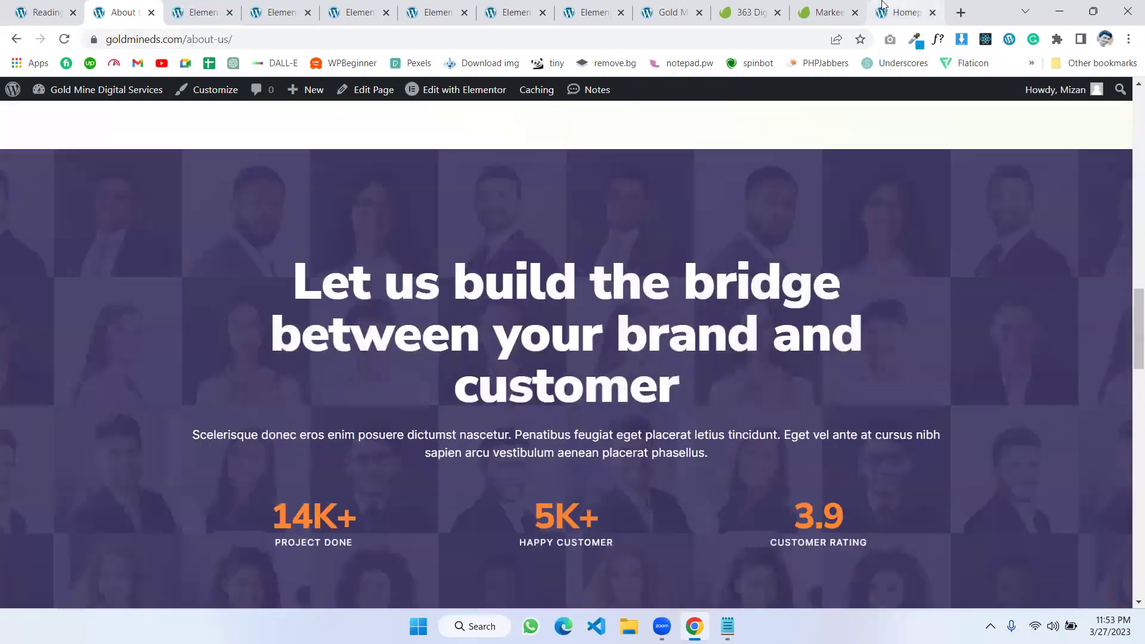
click(901, 12)
scroll(569, 251, down, 7)
scroll(537, 220, down, 2)
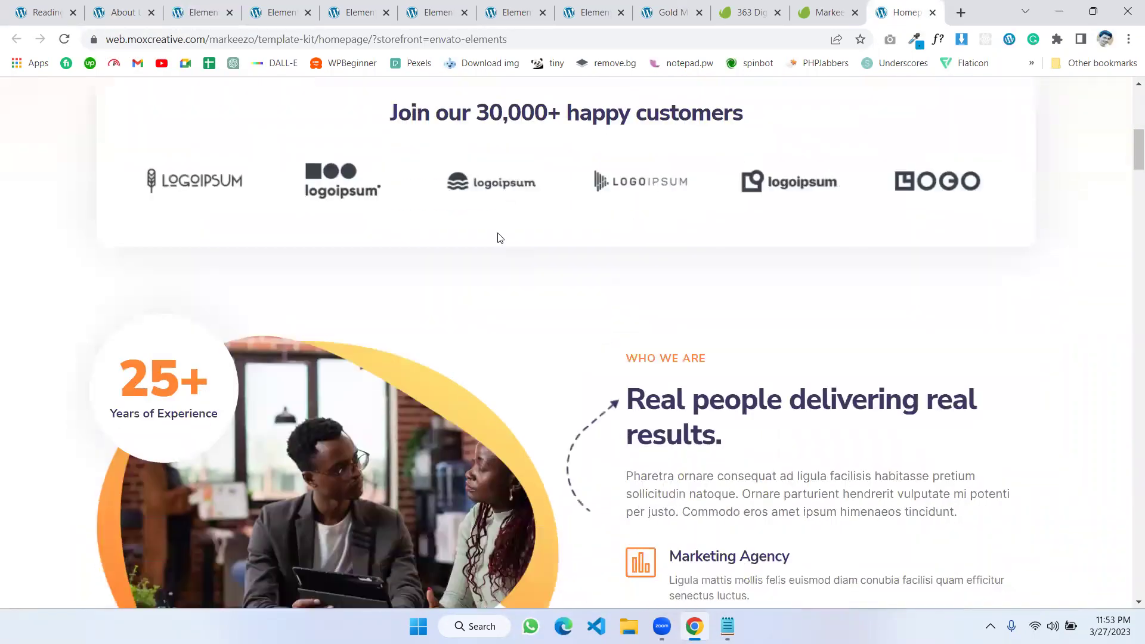
scroll(501, 236, up, 9)
scroll(510, 236, down, 10)
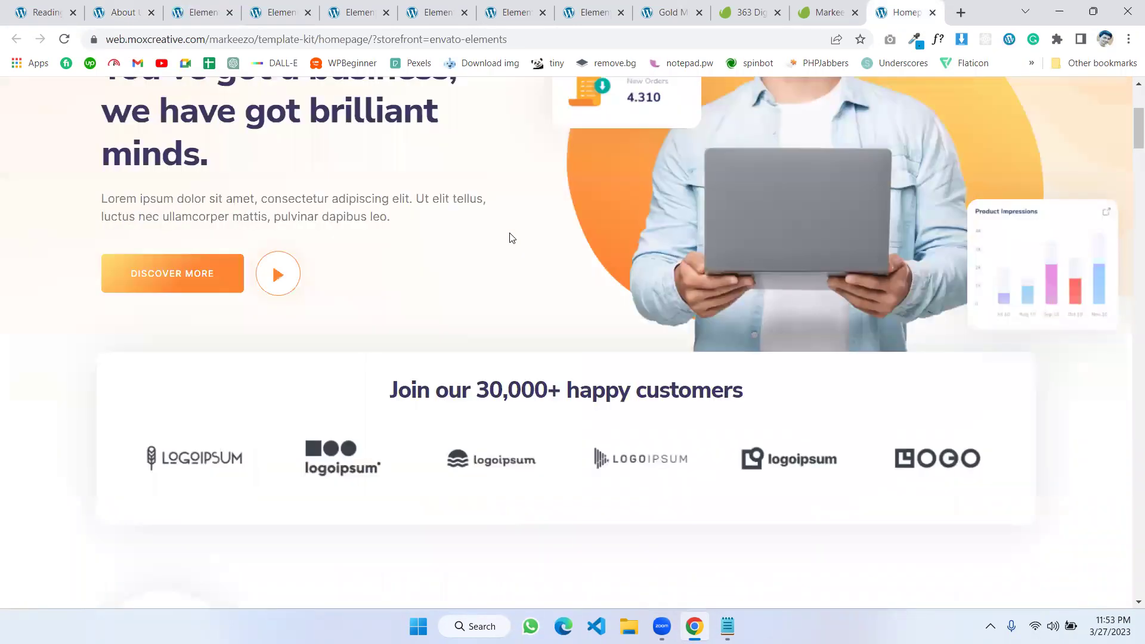
scroll(514, 236, down, 6)
scroll(520, 239, down, 20)
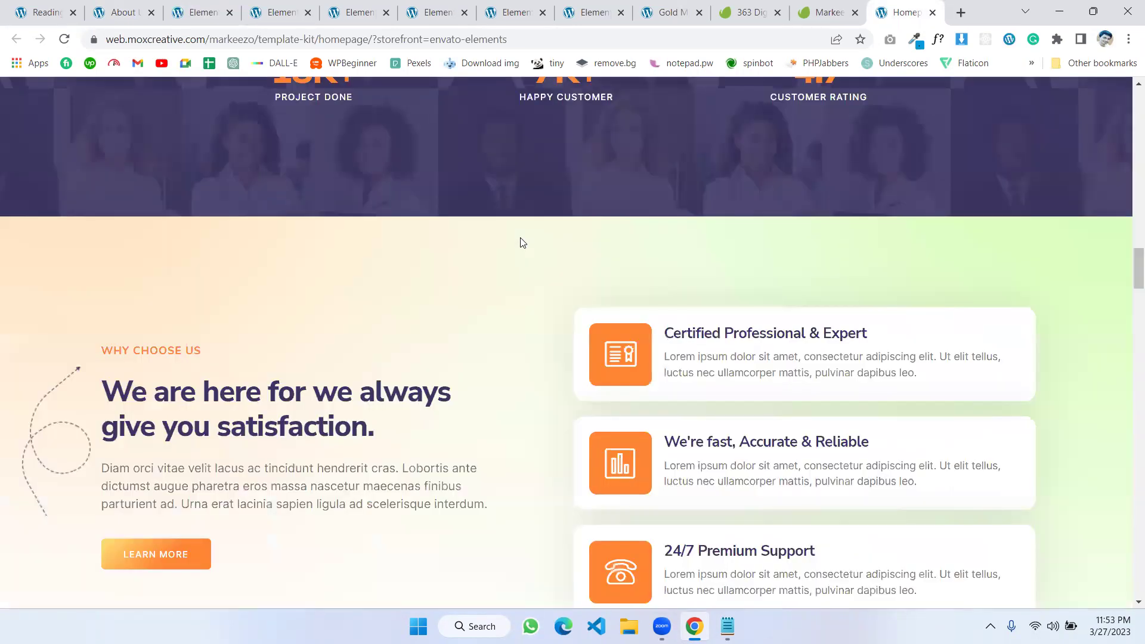
scroll(535, 237, up, 20)
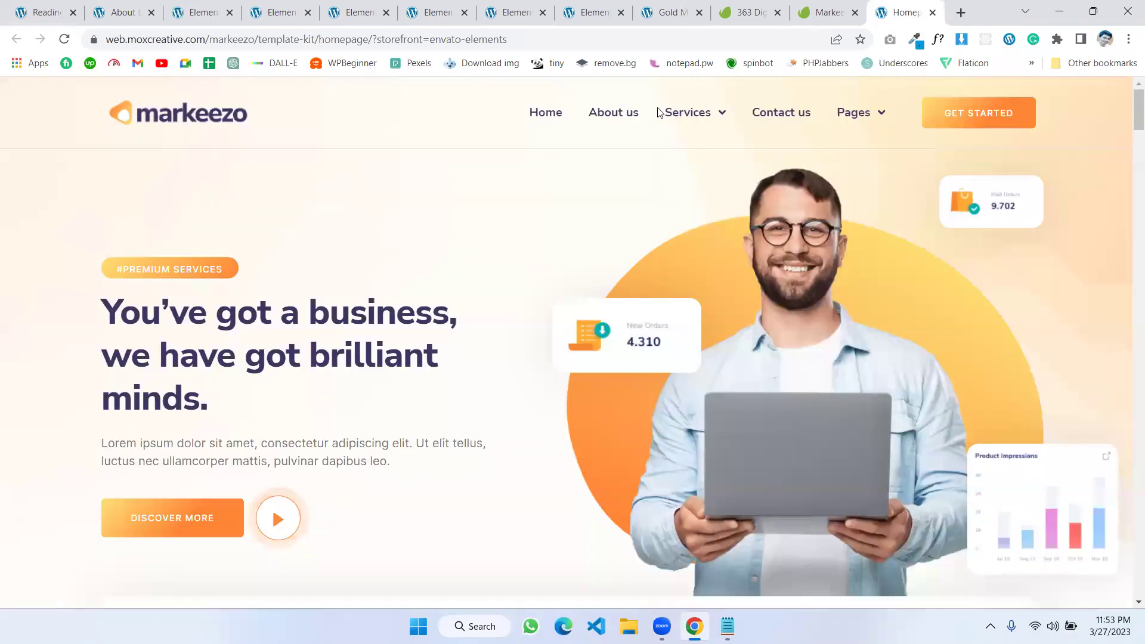
Step: Open the About us page of the Markeezo demo and review the live site's About Us page down to the team section
click(620, 113)
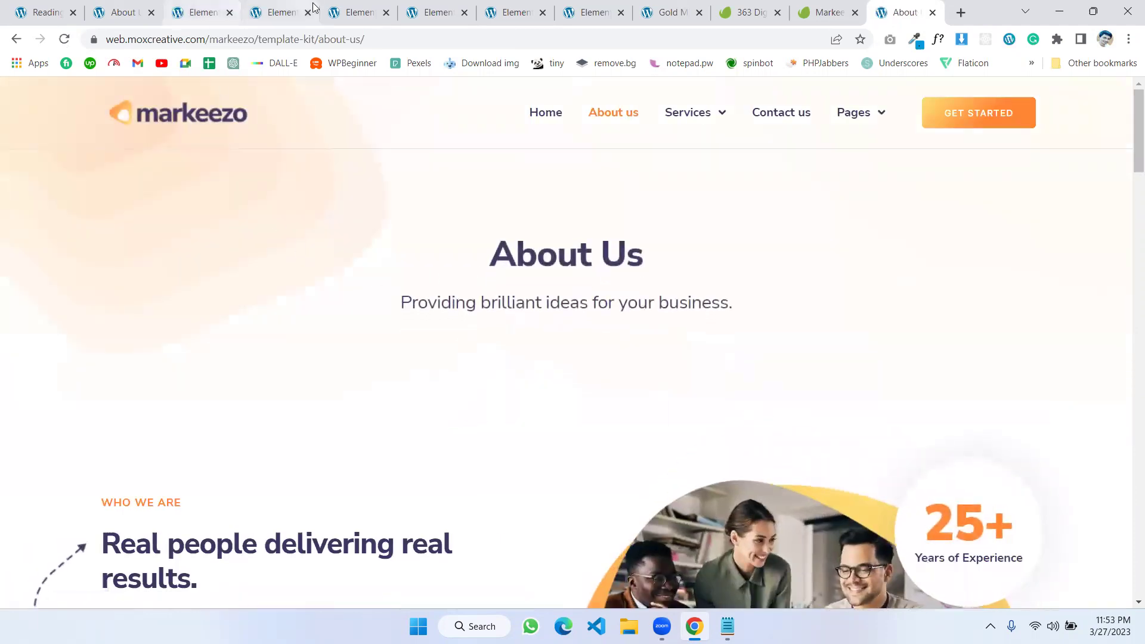
click(121, 12)
scroll(516, 337, down, 5)
scroll(519, 335, down, 10)
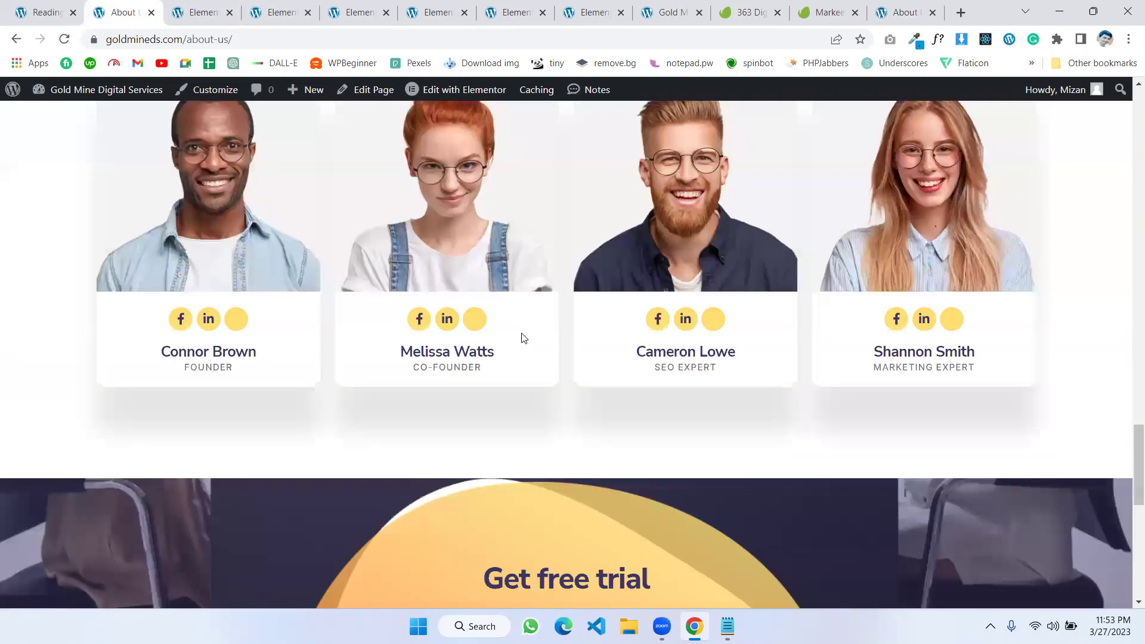
scroll(526, 337, up, 20)
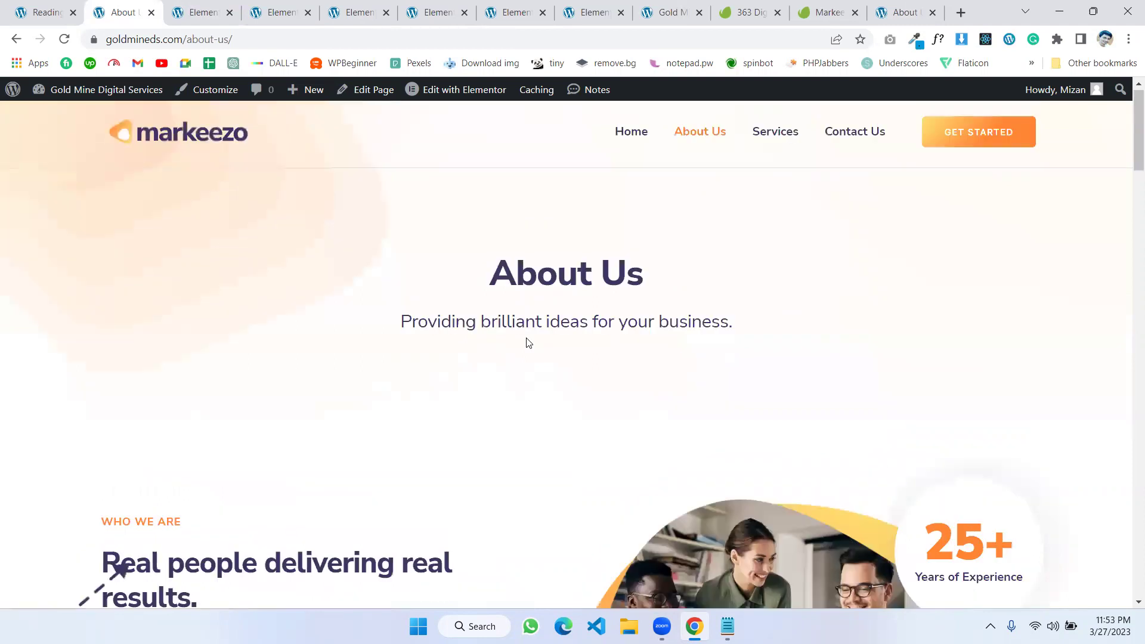
Step: Examine the demo's About us page down to the Get free trial form and back up to the Our Value section
key(ctrl+9)
scroll(532, 351, down, 3)
scroll(533, 350, down, 15)
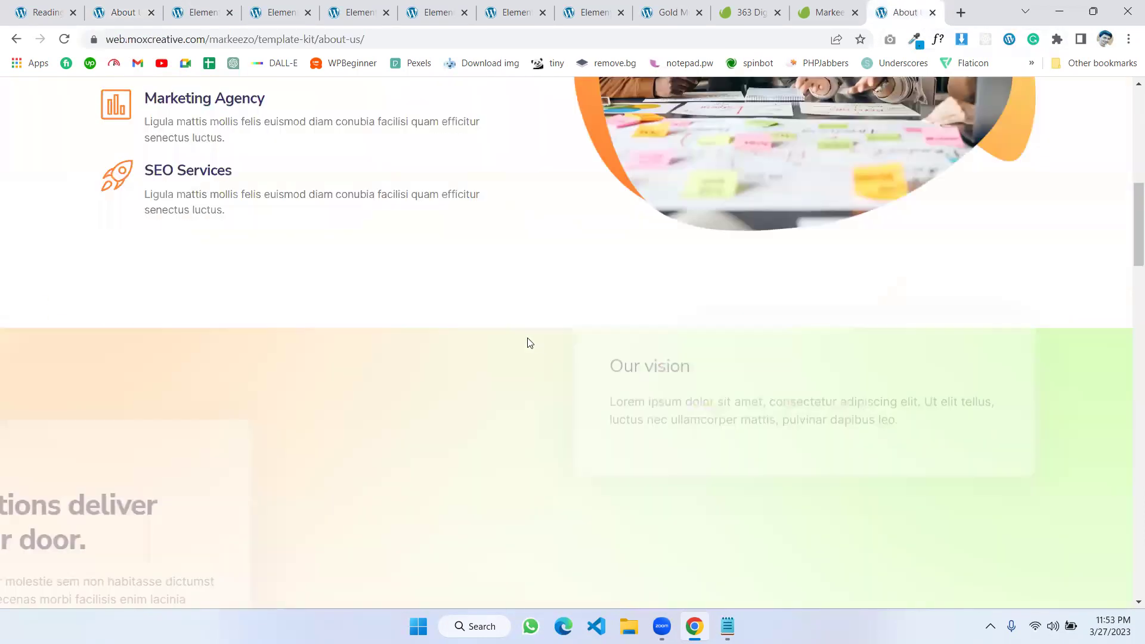
scroll(535, 338, down, 12)
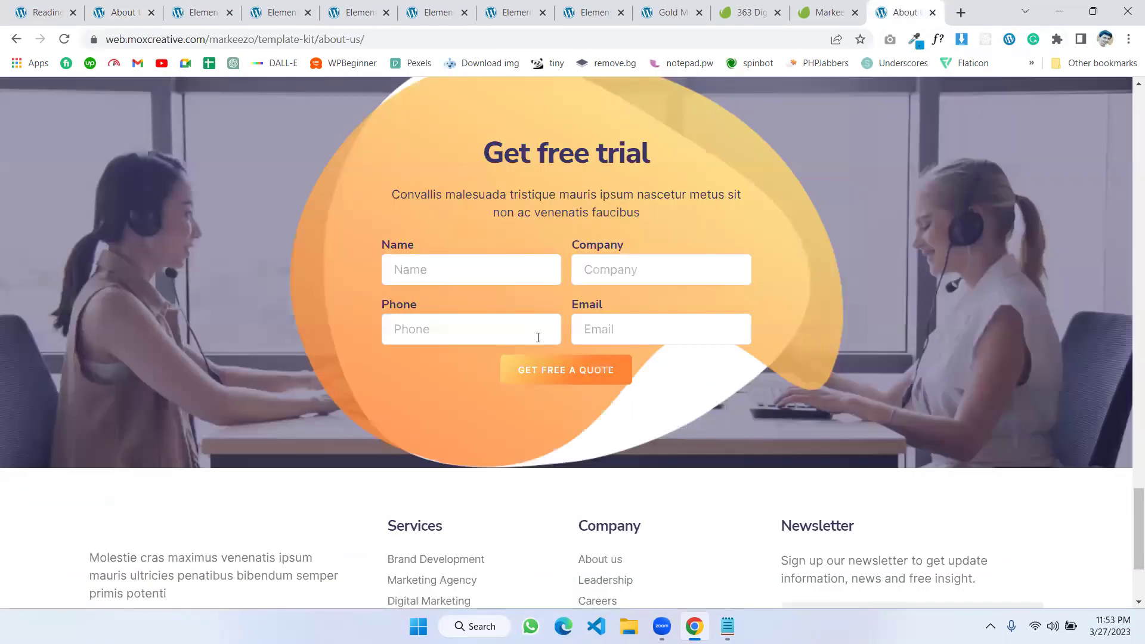
scroll(398, 323, up, 15)
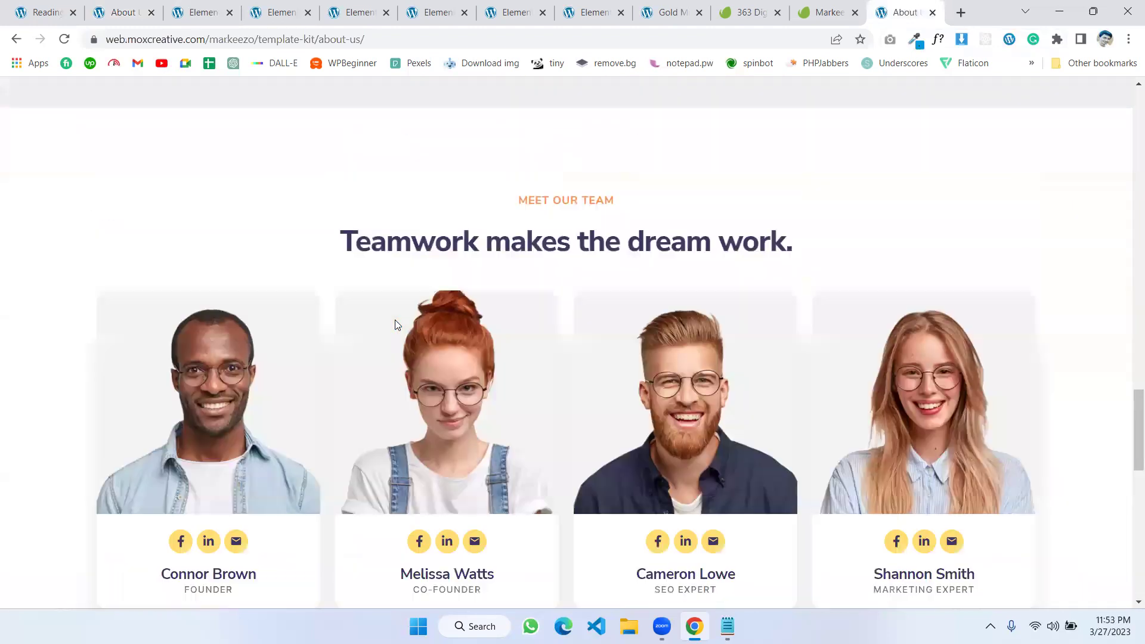
scroll(693, 581, up, 8)
Step: Switch to the Steps notes and highlight the theme instruction and the Envato plugin name in step 1
key(alt+Tab)
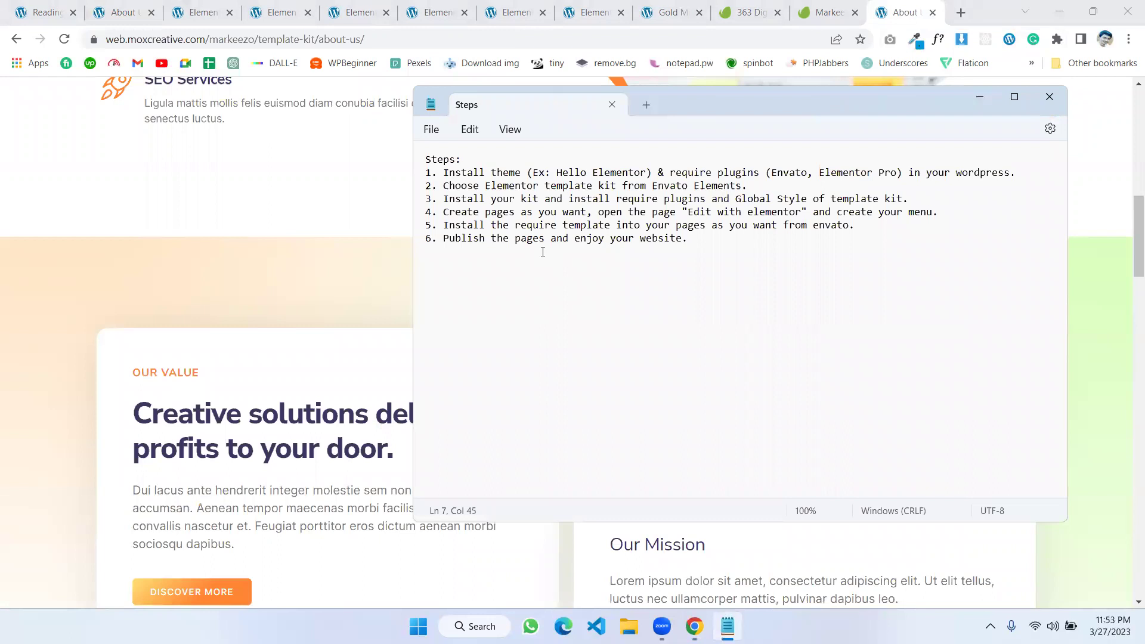
drag(445, 174, 748, 173)
click(565, 173)
double_click(789, 173)
click(862, 169)
double_click(785, 173)
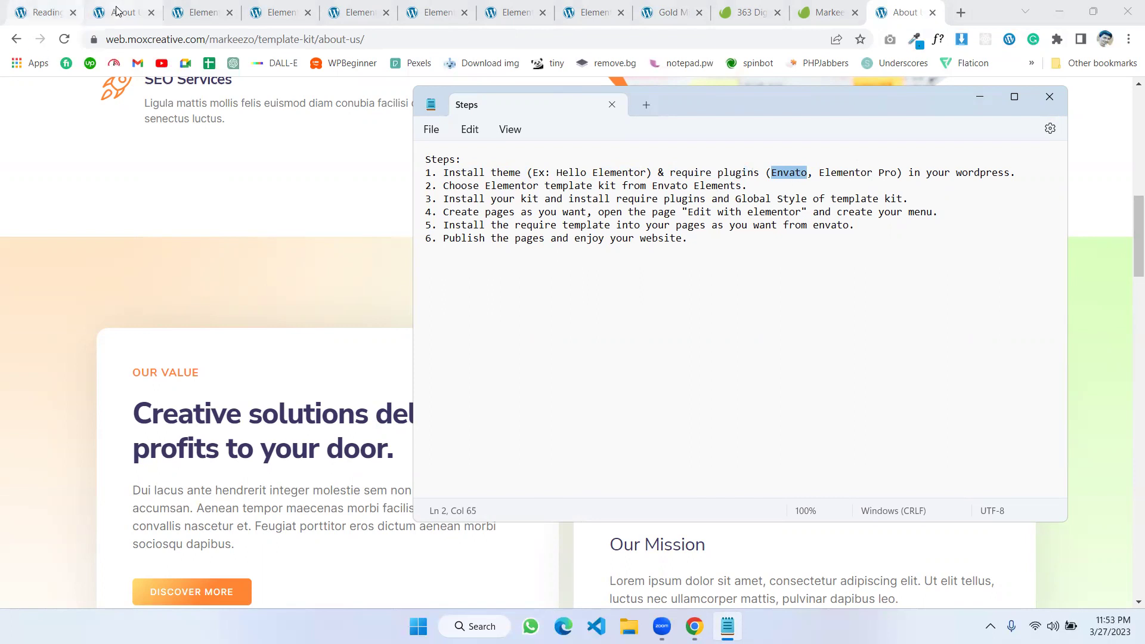
Step: Return to the WordPress admin in the browser and open the Free Kits of the Elements plugin
click(37, 12)
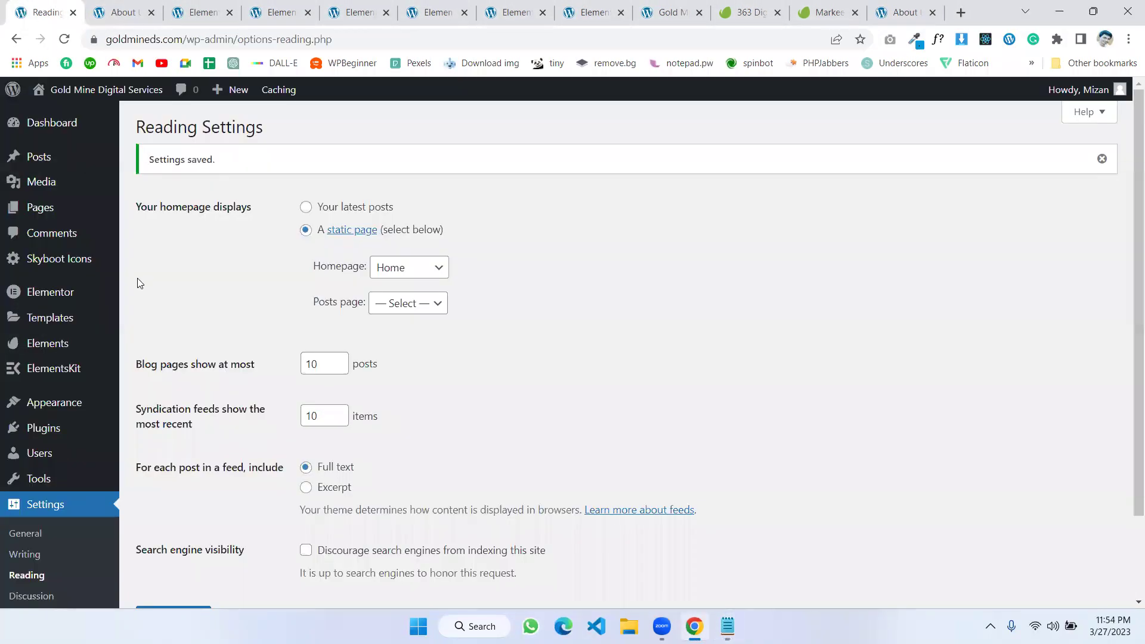
mouse_move(42, 353)
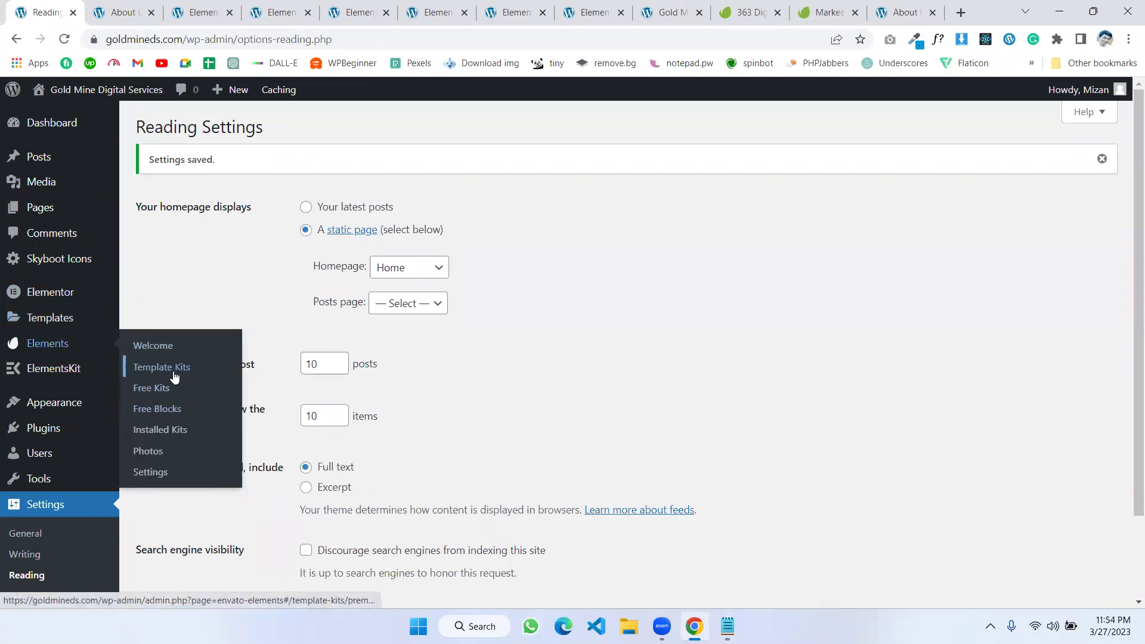
click(144, 387)
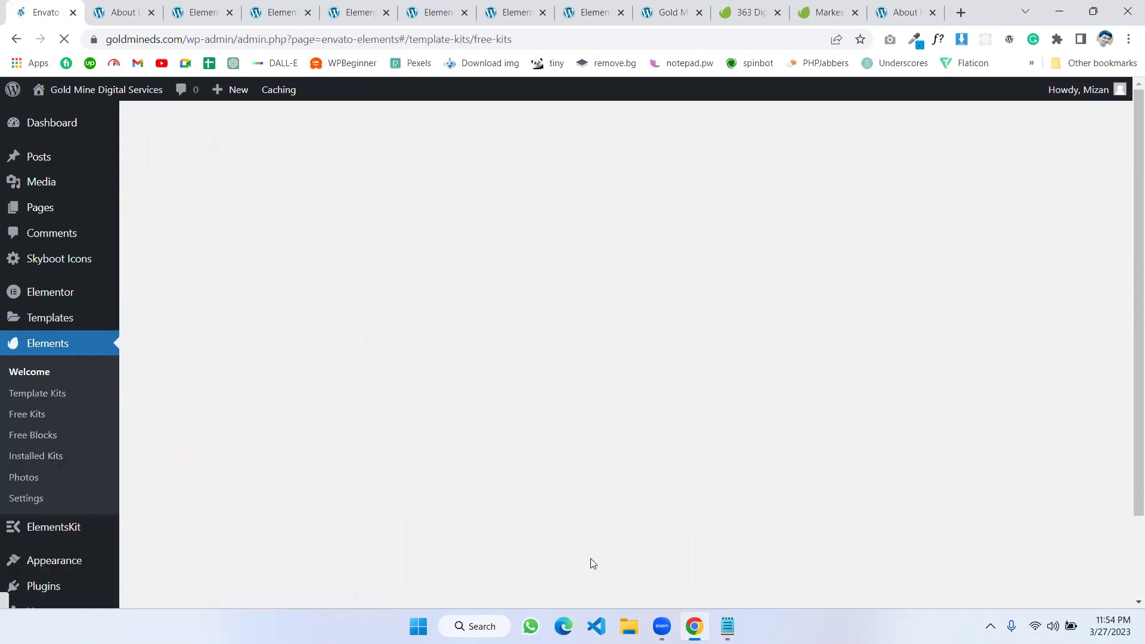
Step: Check the Steps notes and review the "digital marketing website" template kits and their compatibility filters on the Envato Elements site
click(727, 626)
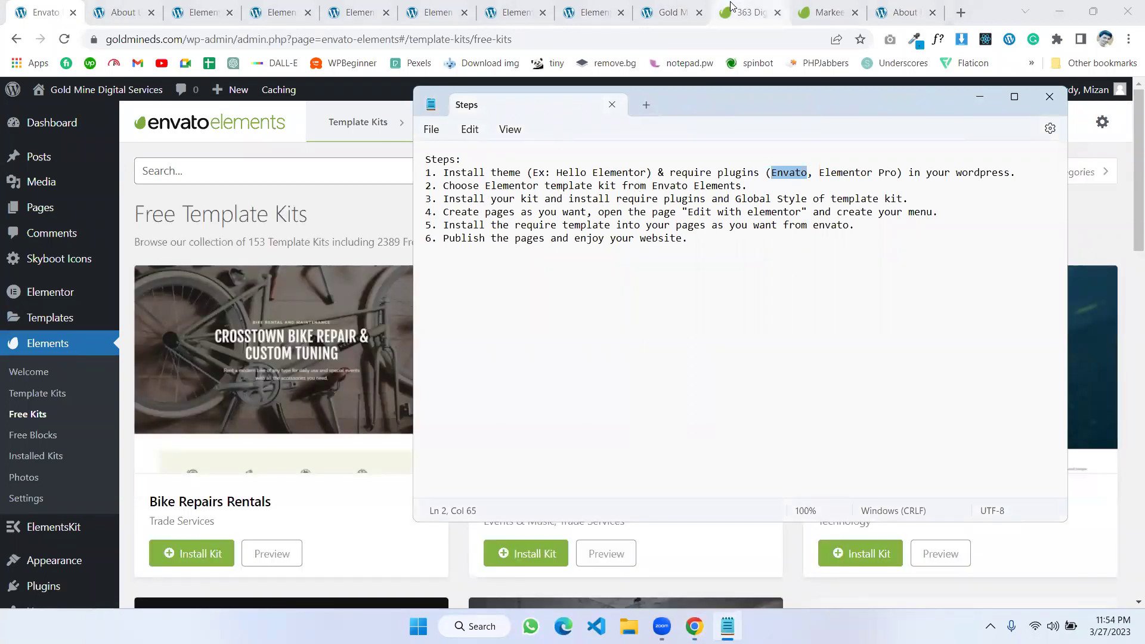
click(744, 13)
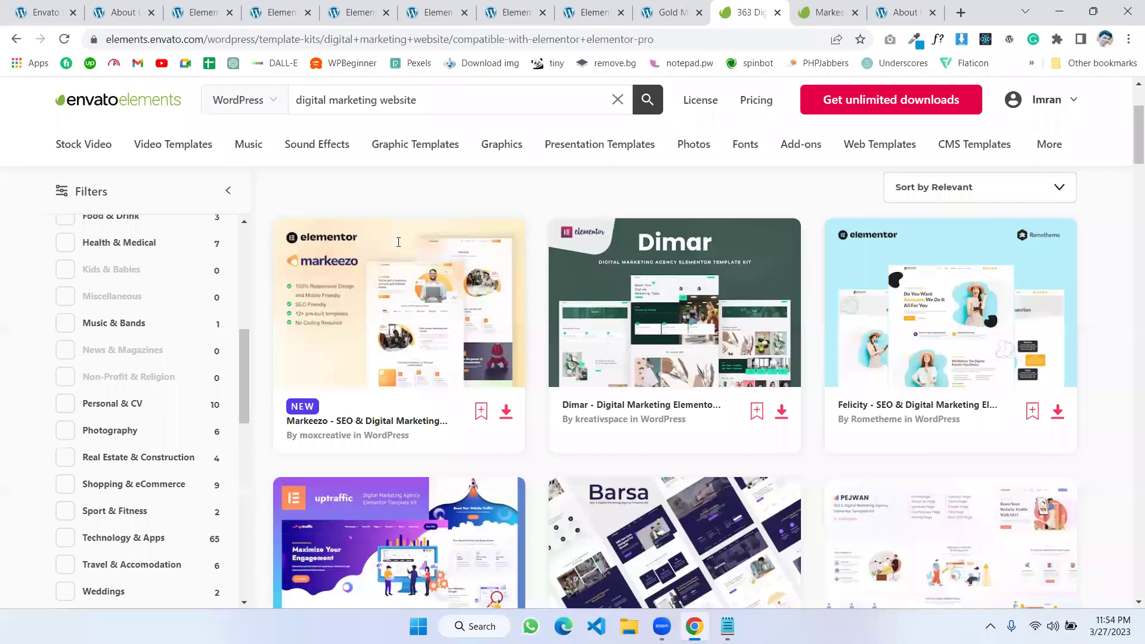
scroll(398, 241, up, 3)
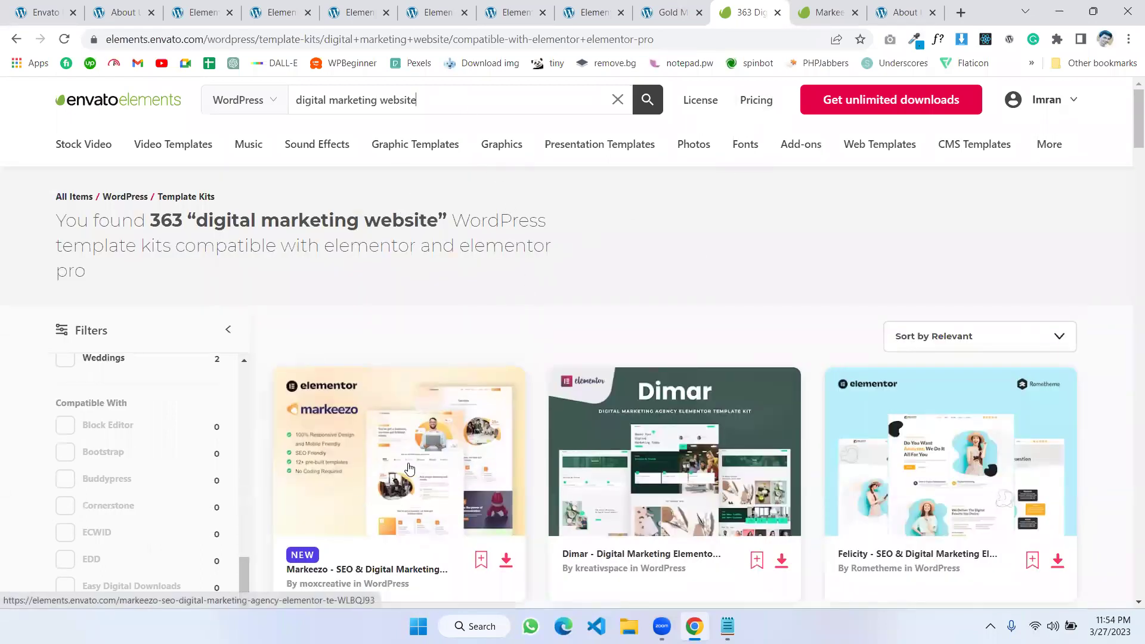
scroll(371, 478, down, 3)
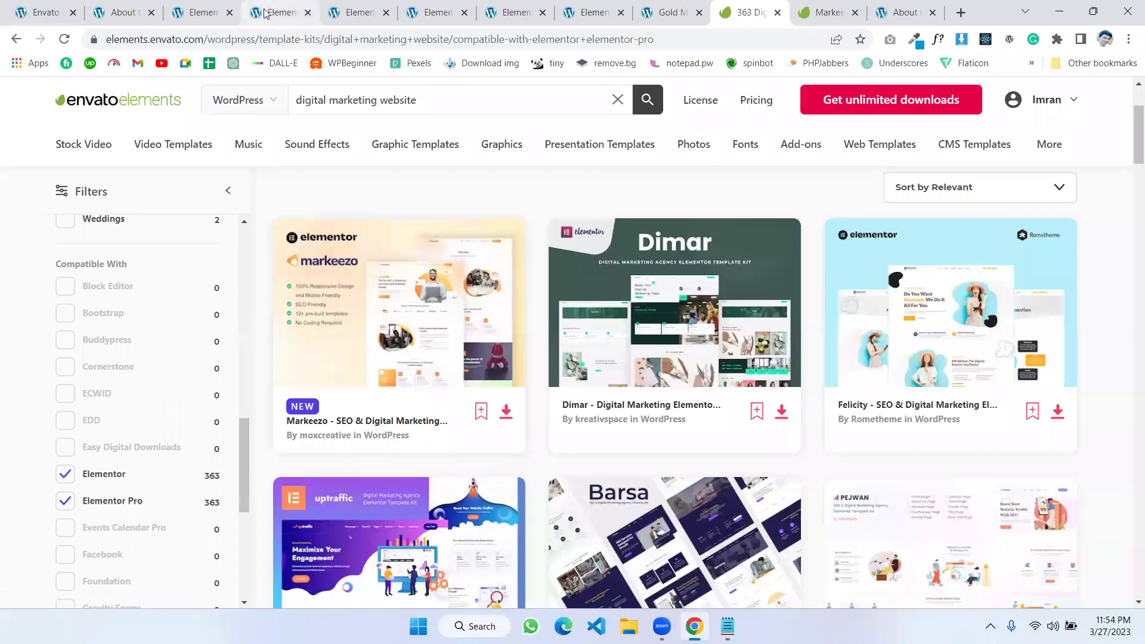
click(417, 100)
Step: Consult the Steps notes, open the installed Markeezo kit in the WordPress admin and look over its templates
key(alt+Tab)
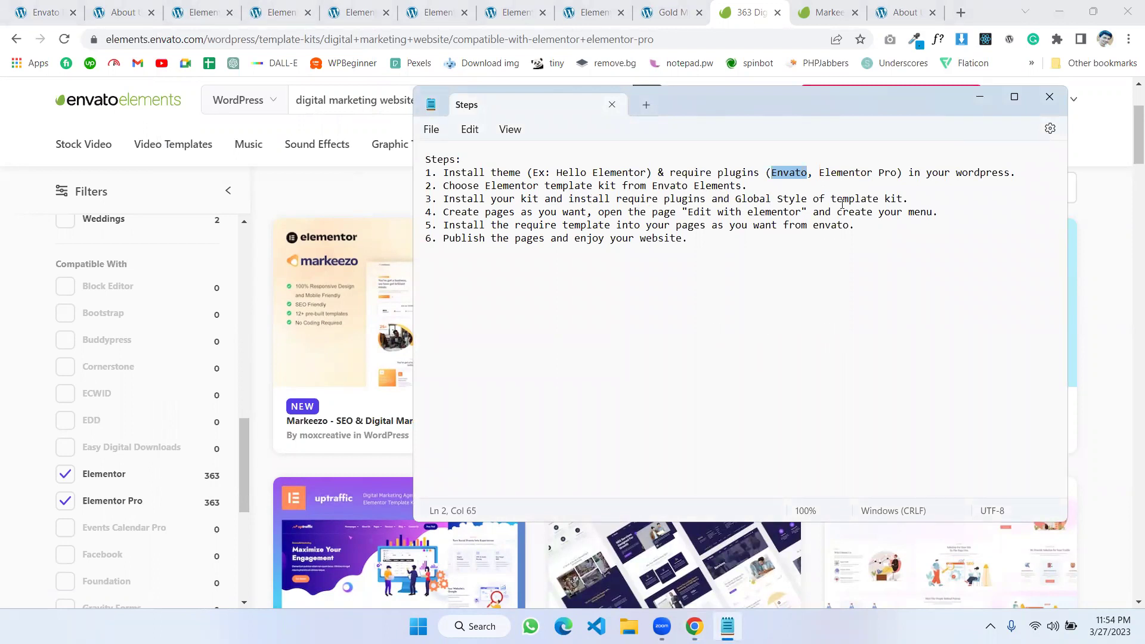
click(53, 12)
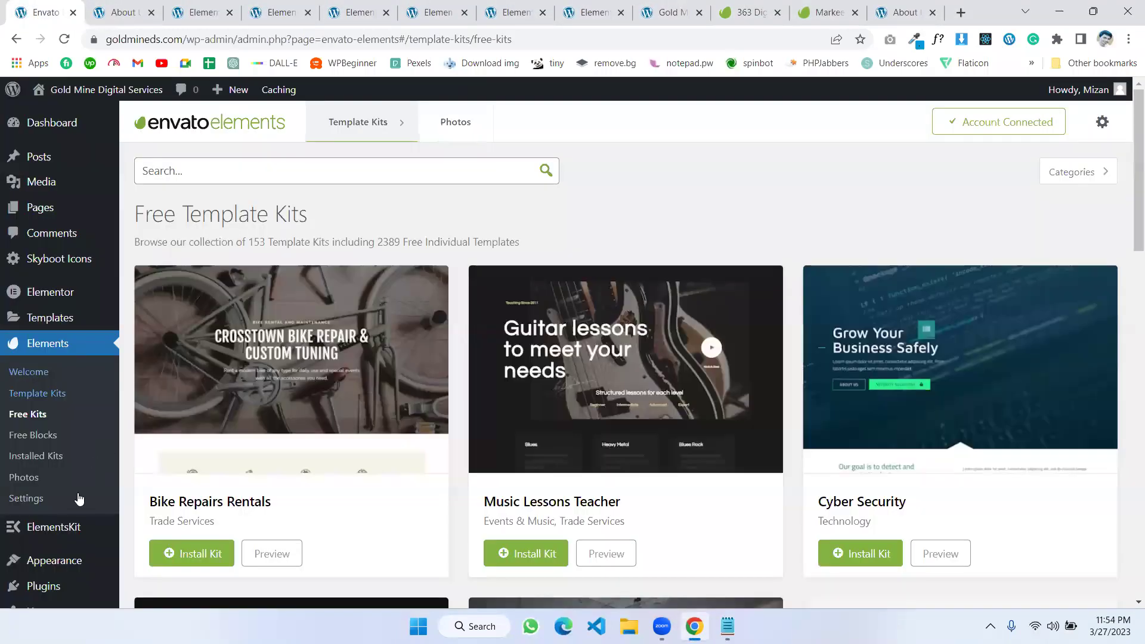
scroll(66, 521, down, 2)
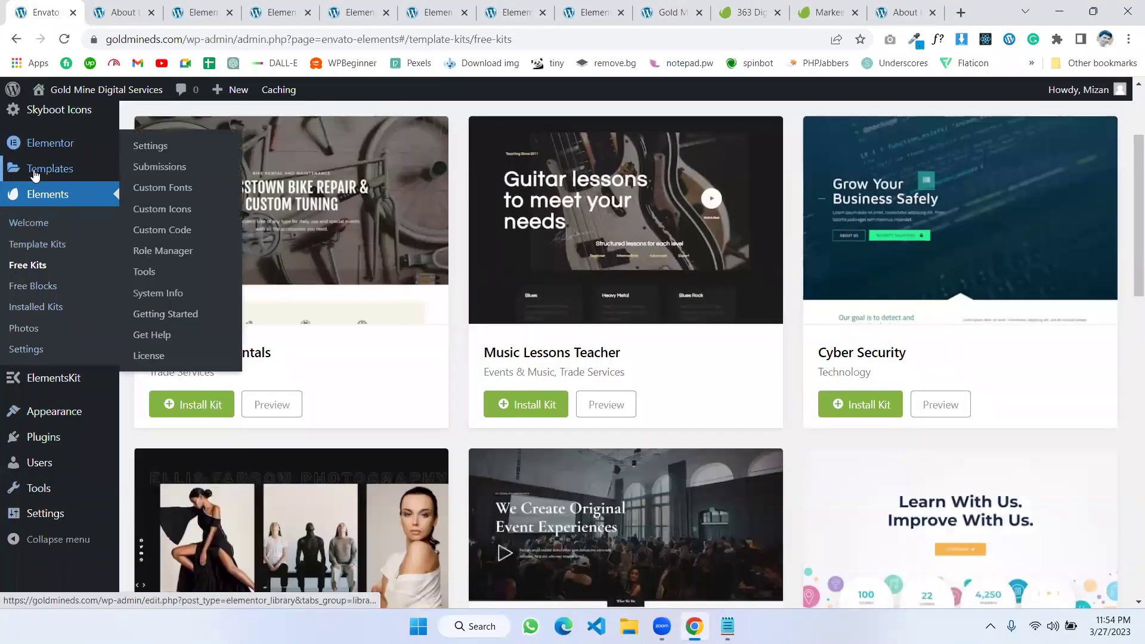
click(37, 307)
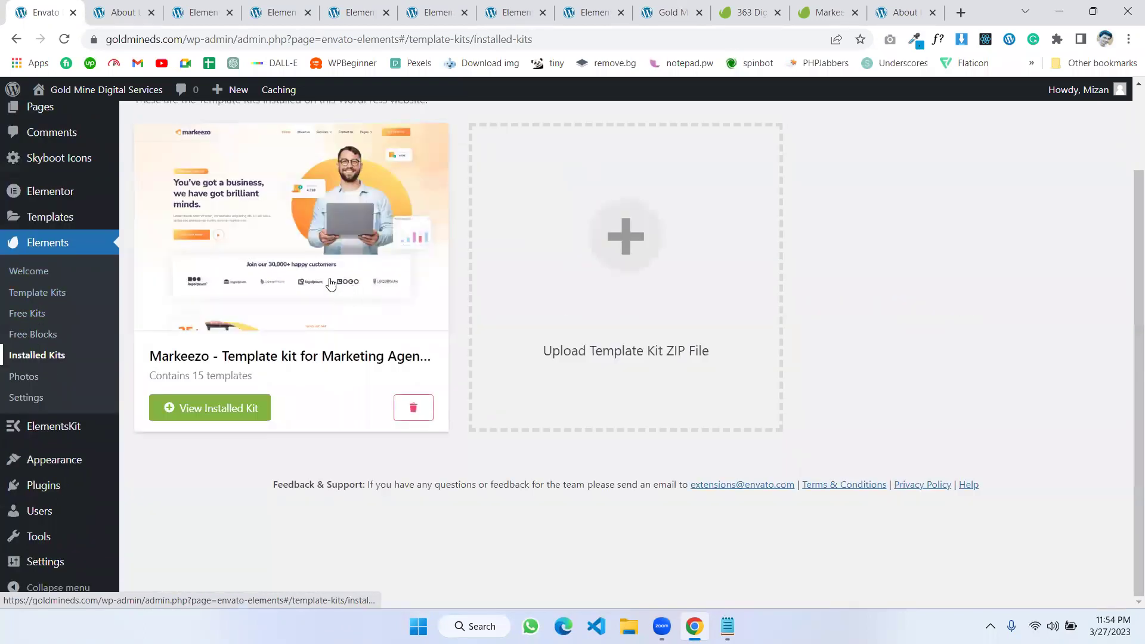
click(338, 319)
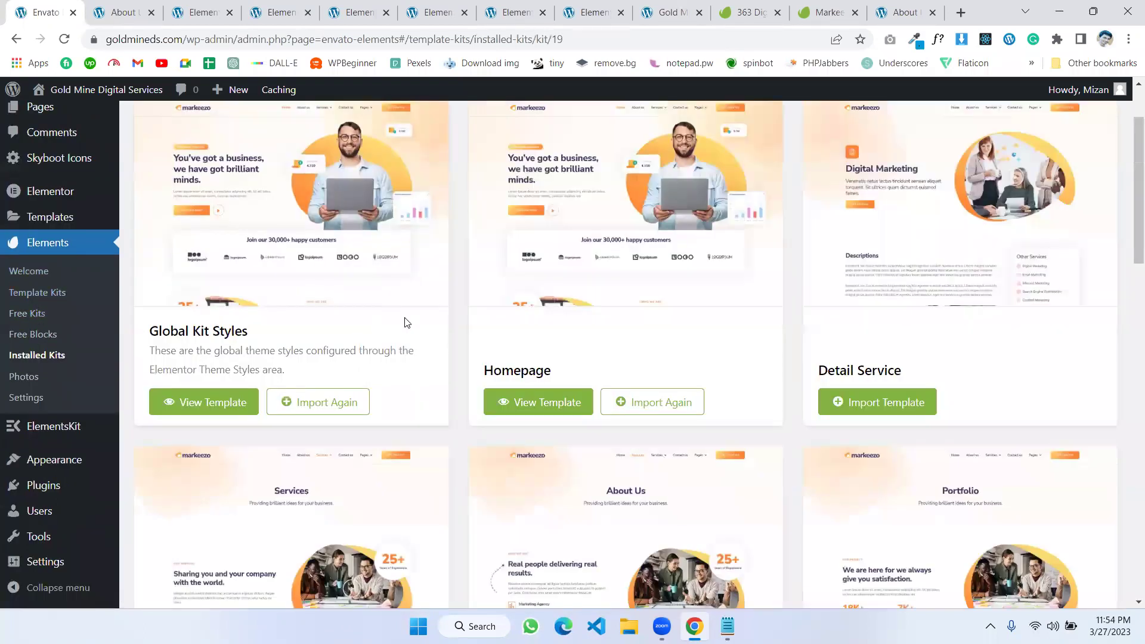
scroll(205, 281, down, 5)
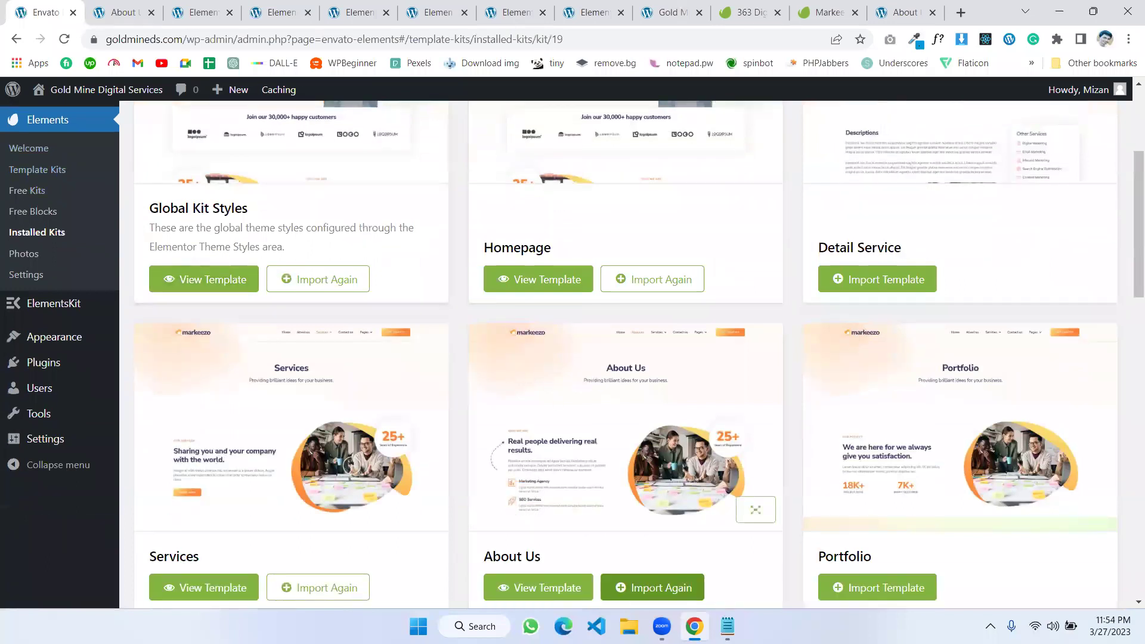
Step: Check the Steps notes and the Elementor editor of the page with the map, and browse the rest of the Markeezo kit's templates
key(alt+Tab)
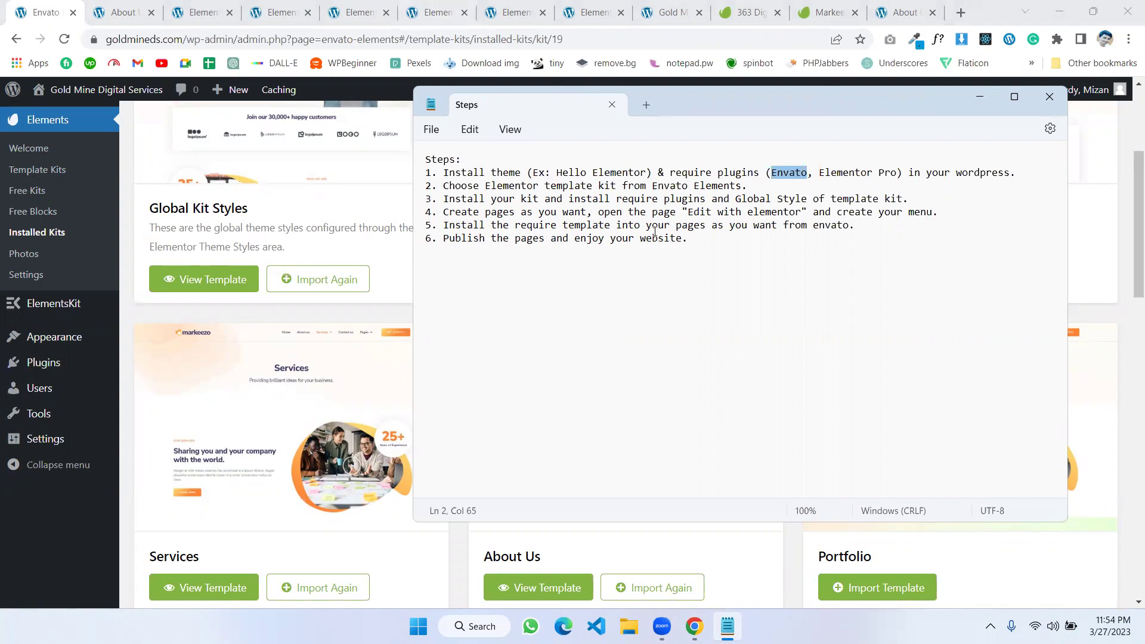
click(593, 12)
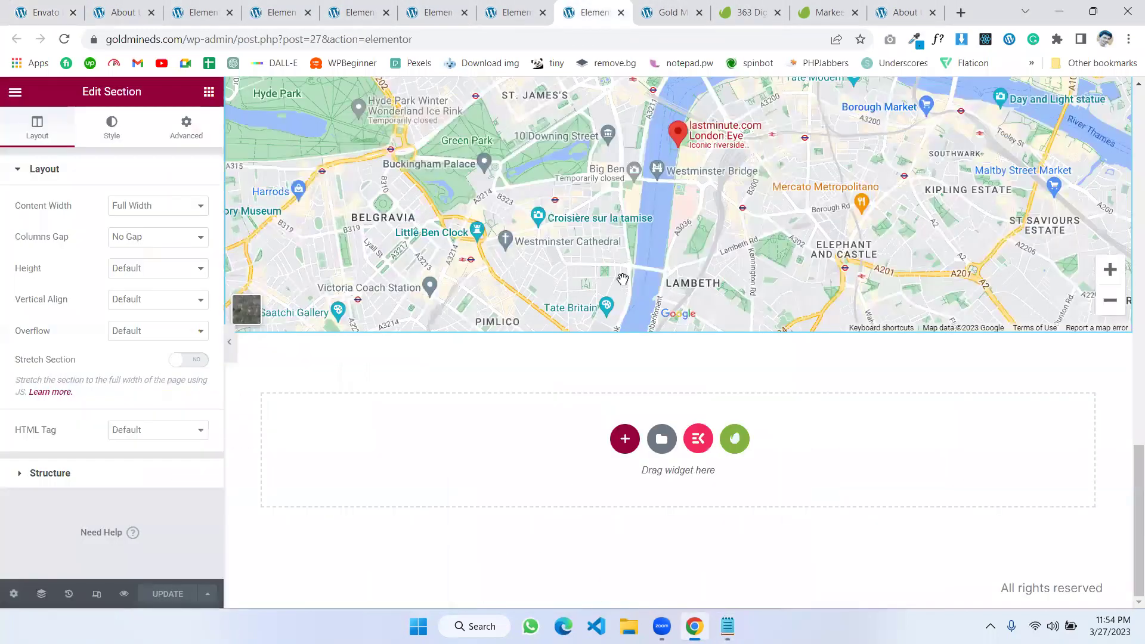
scroll(681, 321, down, 2)
click(41, 14)
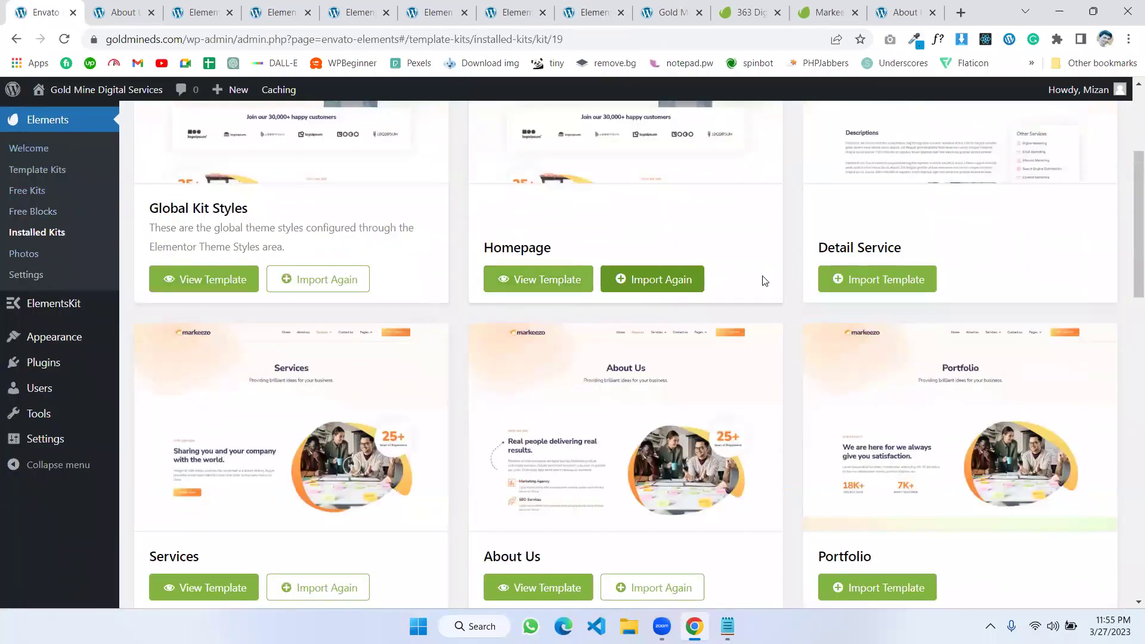
scroll(765, 281, down, 10)
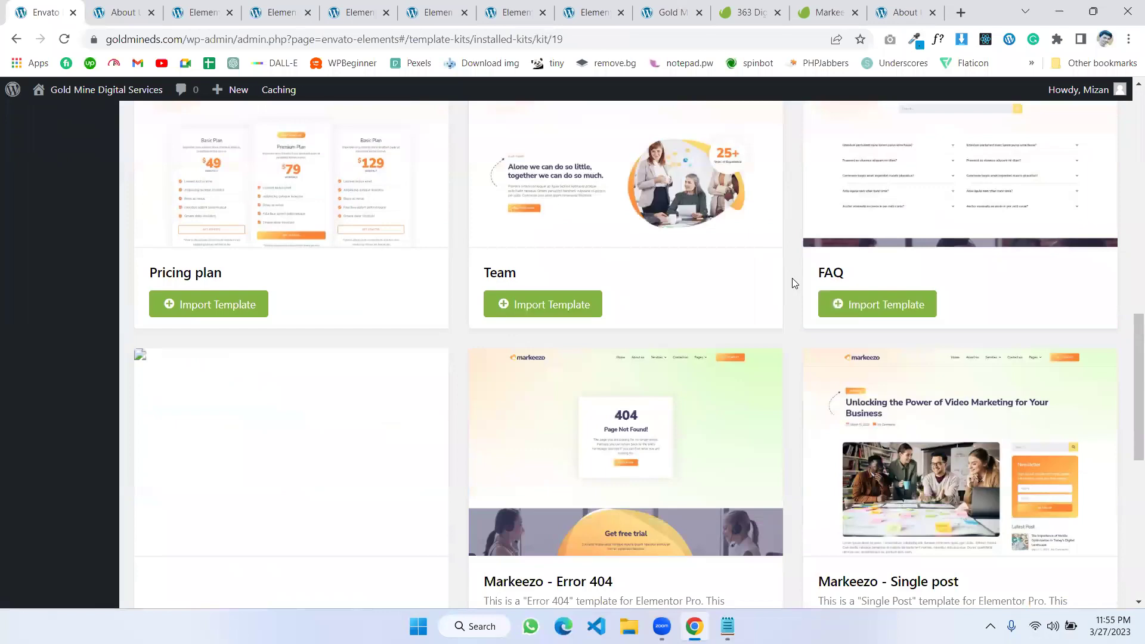
scroll(792, 278, up, 10)
Step: Open the saved Elementor templates in the WordPress admin and list all of them, including headers and footers
mouse_move(72, 318)
click(146, 324)
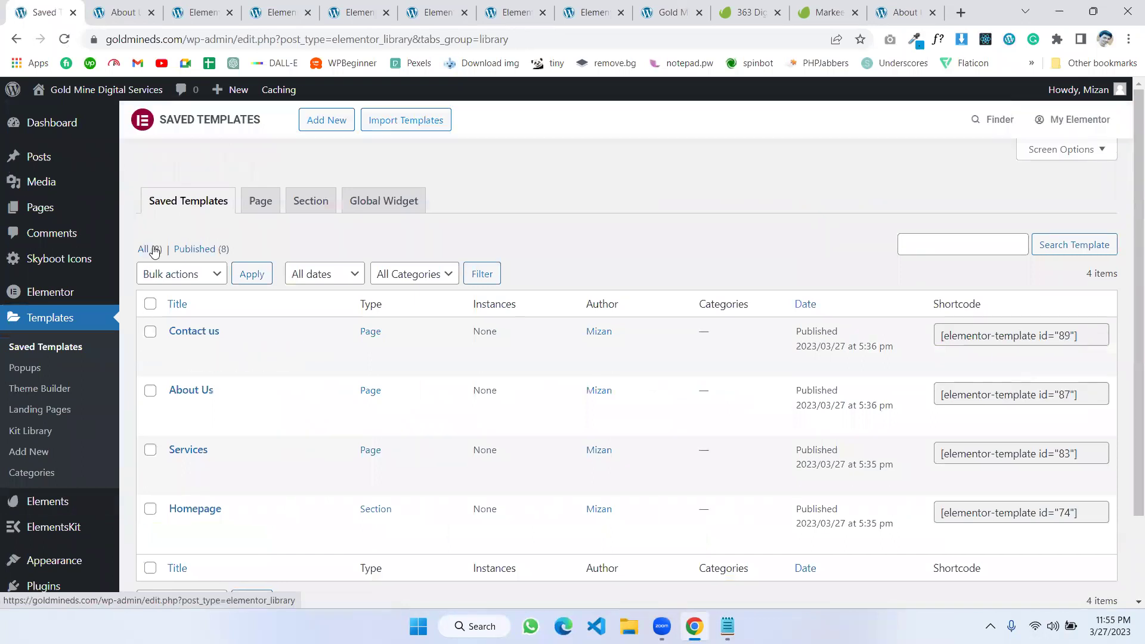
click(149, 249)
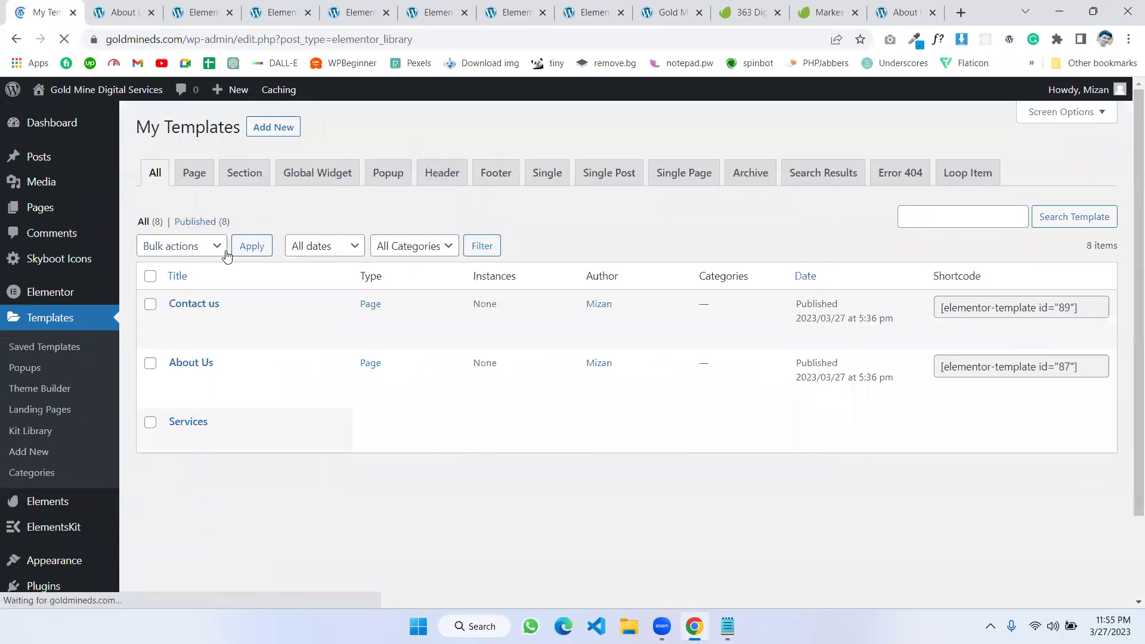
scroll(294, 263, down, 2)
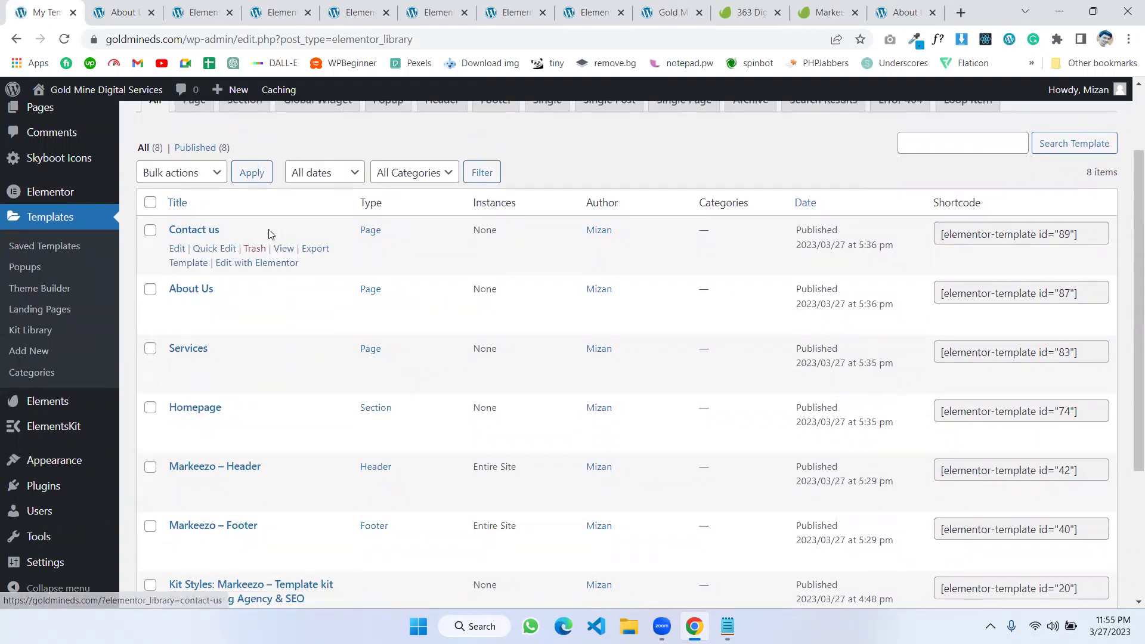
Step: Show My Templates in the Elementor library of the map page's editor and return to the WordPress template list
click(585, 7)
click(663, 442)
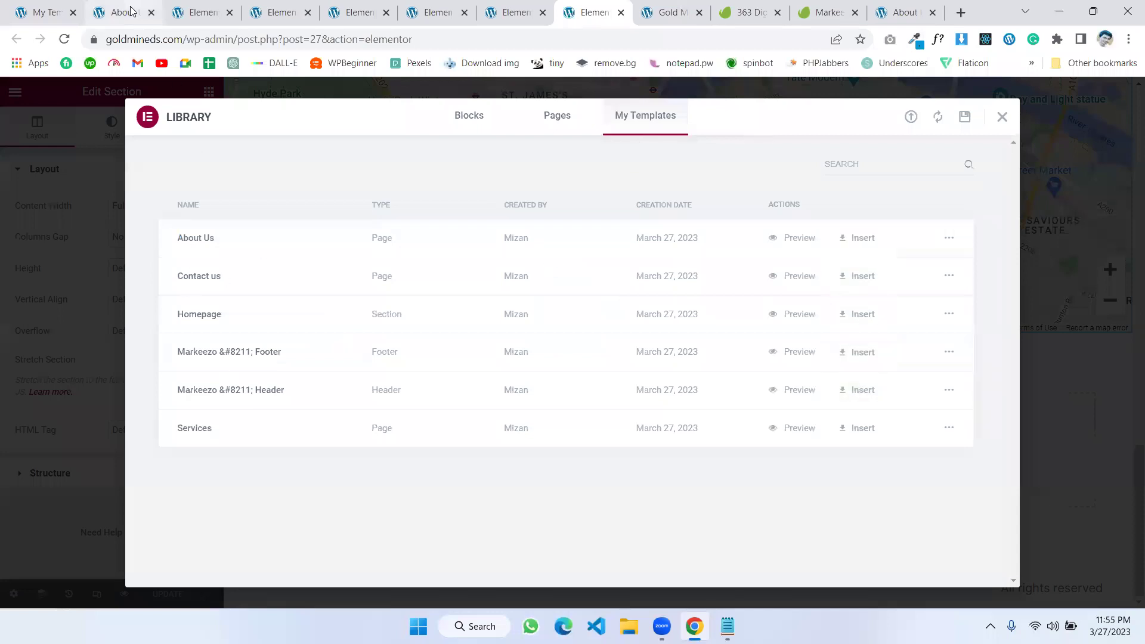
click(25, 7)
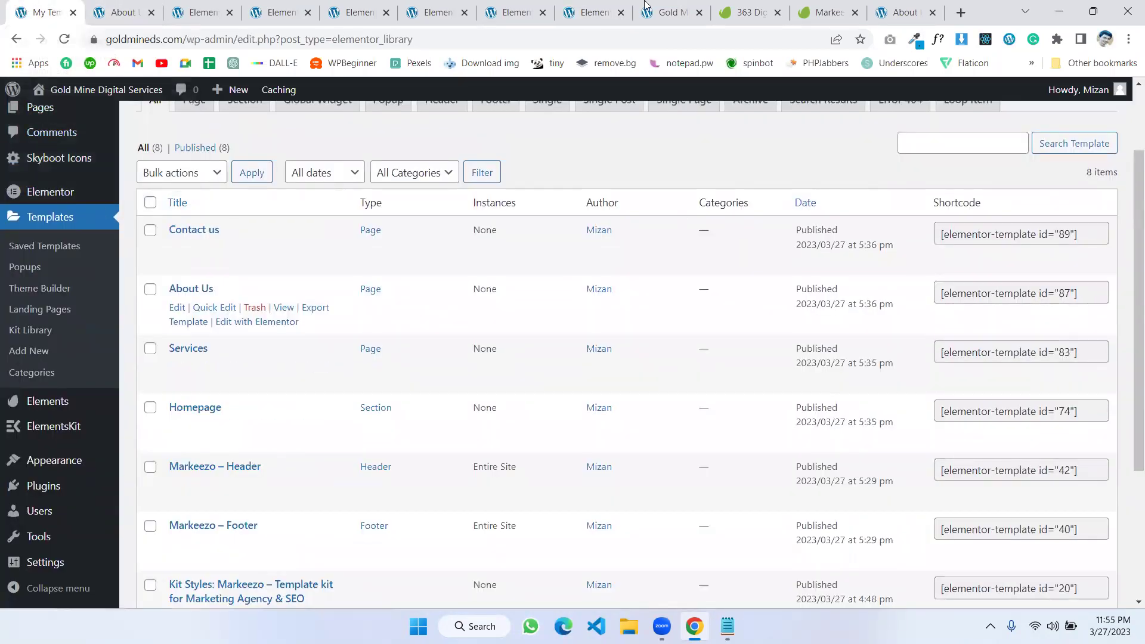
Step: Return to the map page's Elementor editor, close the template library and check the installed template kits
click(591, 11)
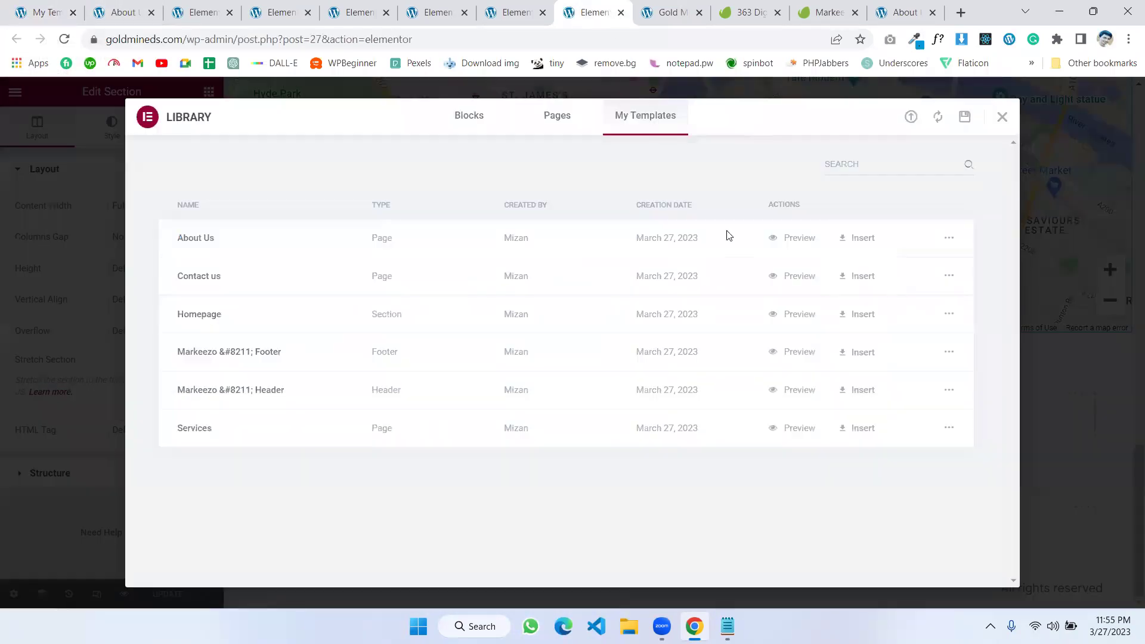
click(1002, 117)
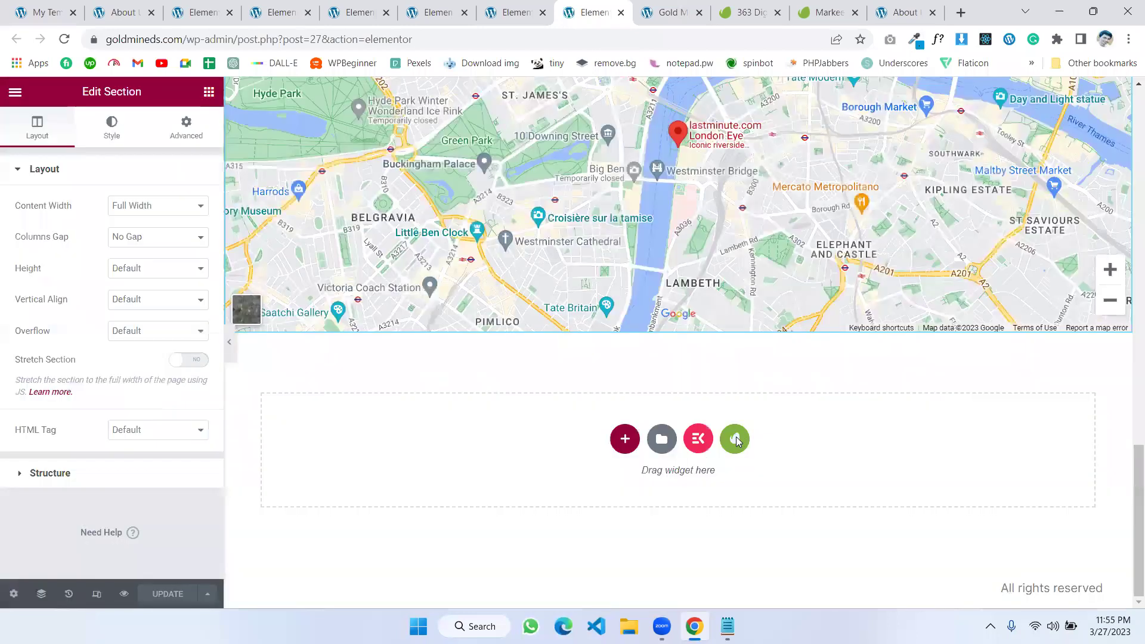
click(735, 438)
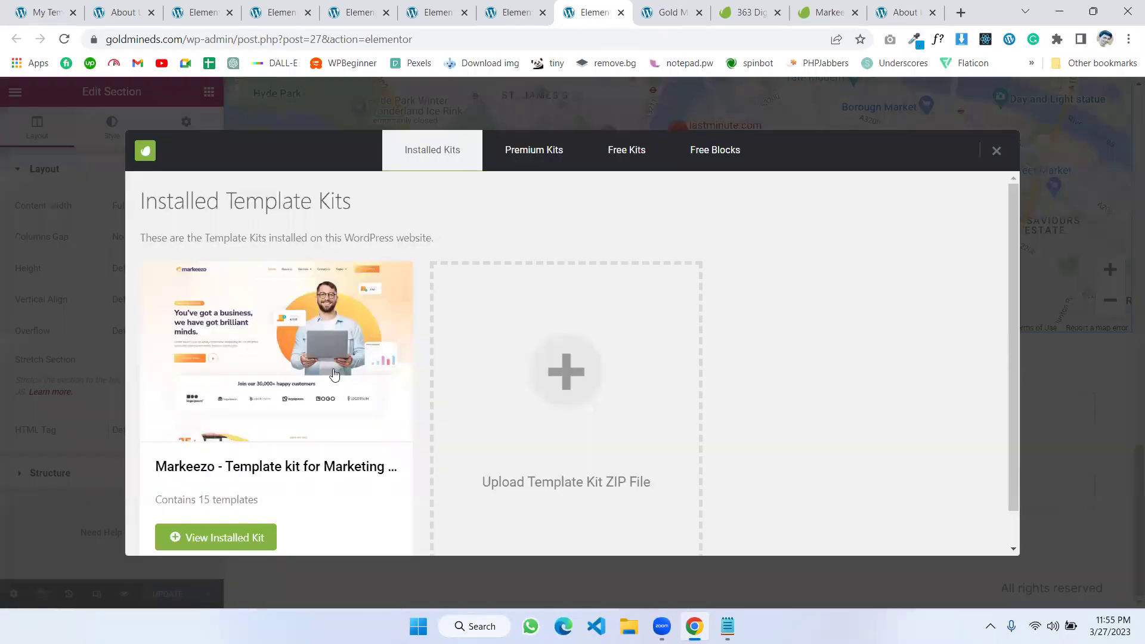
click(999, 149)
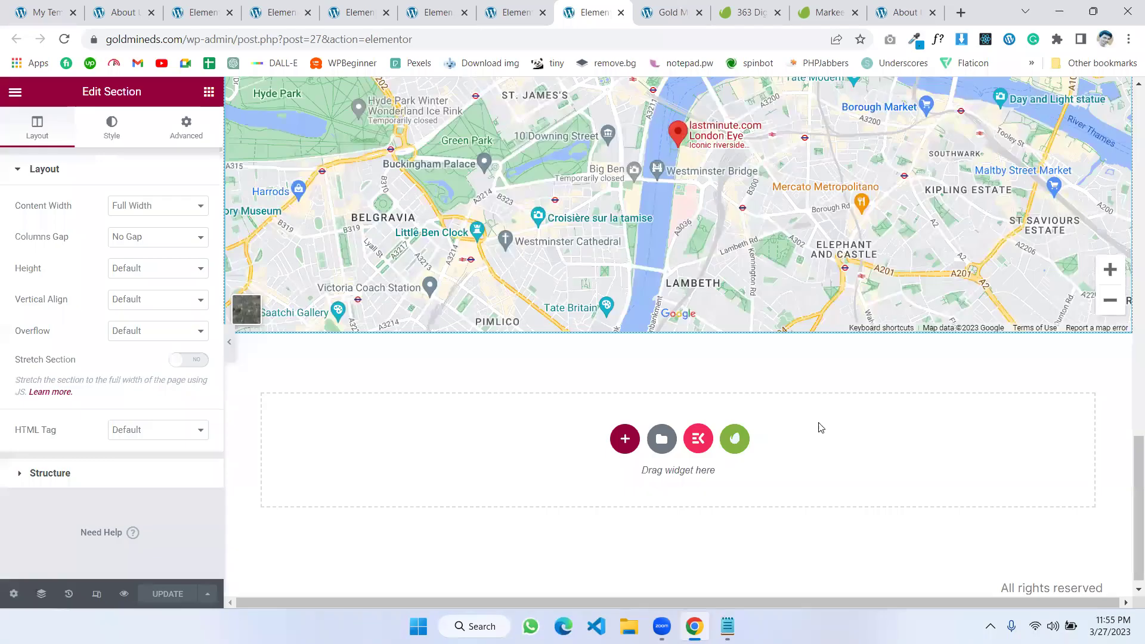
Step: Insert the FAQ template from the installed Markeezo kit below the map on the page
click(735, 439)
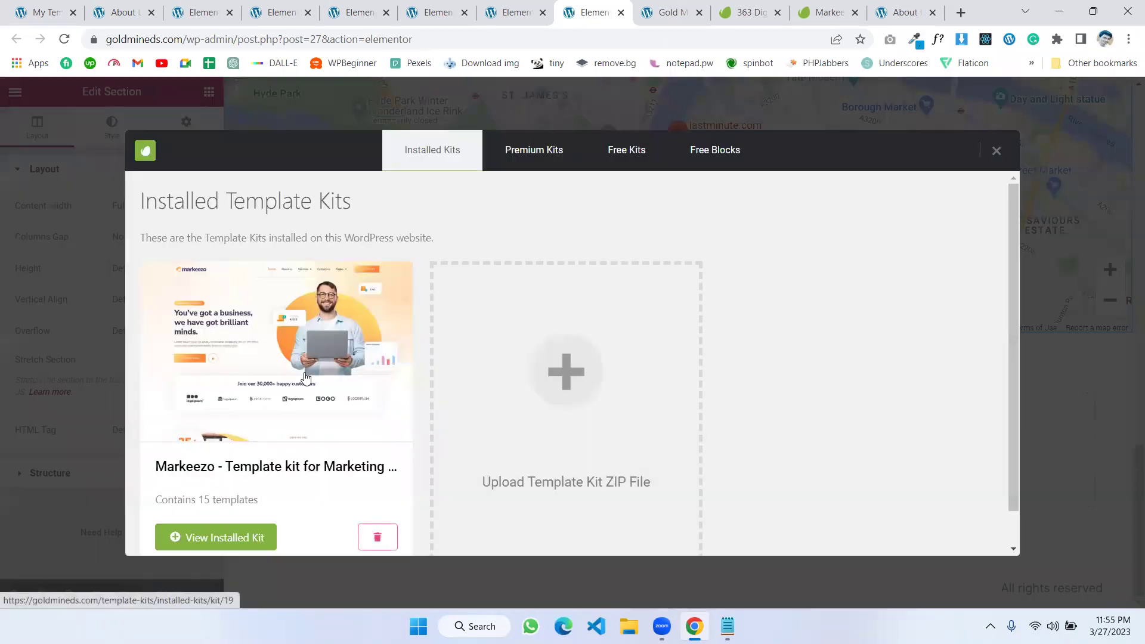
click(306, 377)
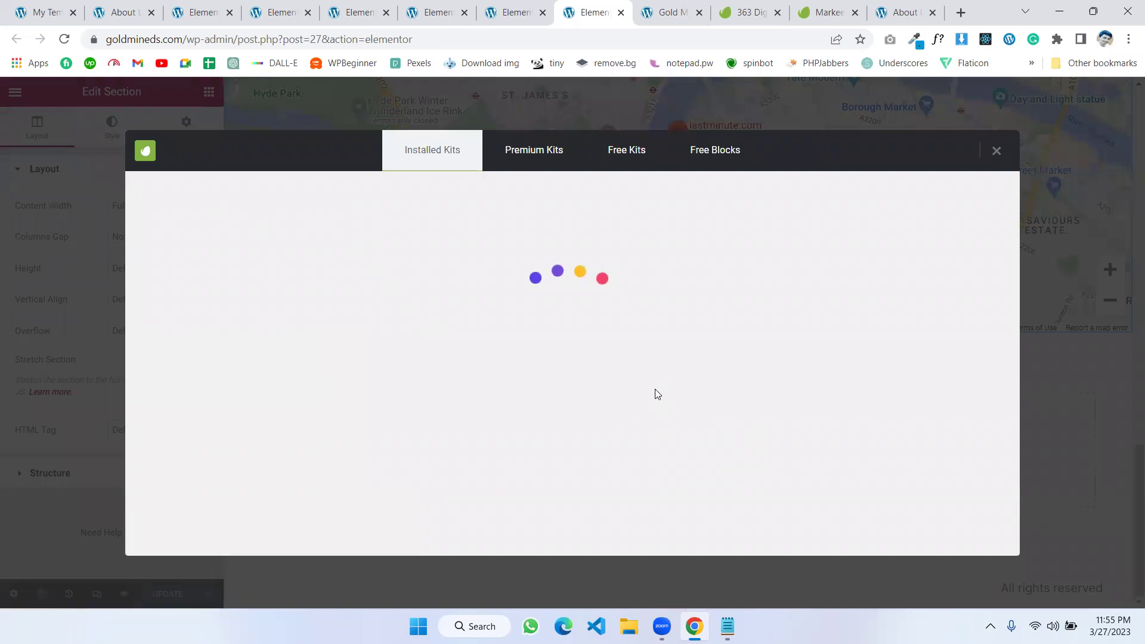
scroll(648, 385, down, 9)
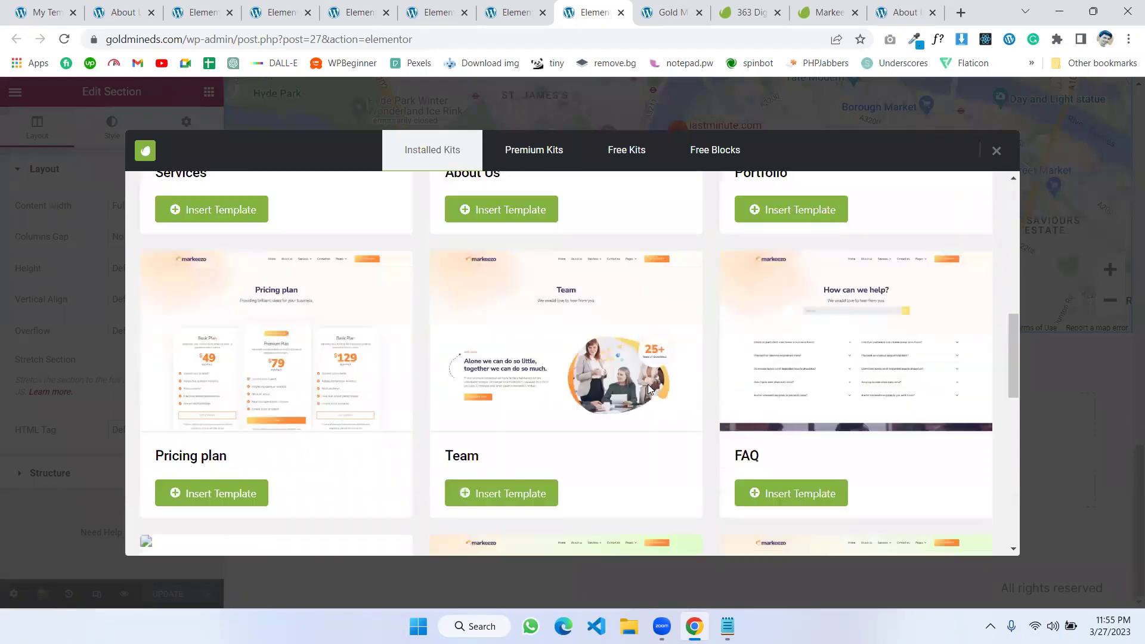
scroll(454, 391, down, 1)
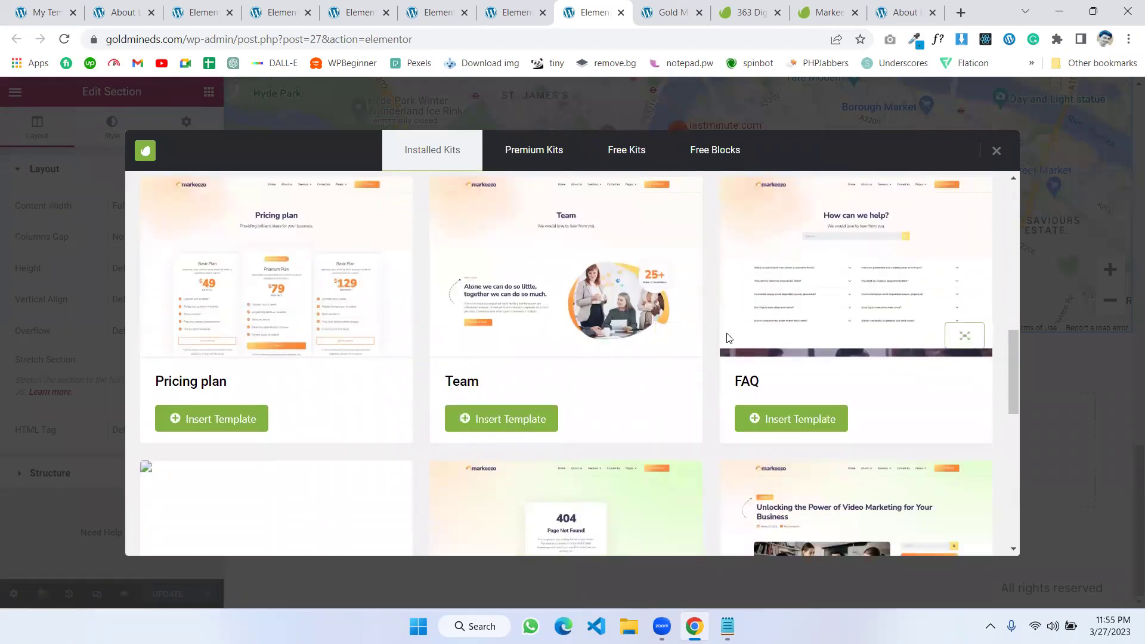
scroll(726, 332, down, 3)
scroll(732, 408, up, 4)
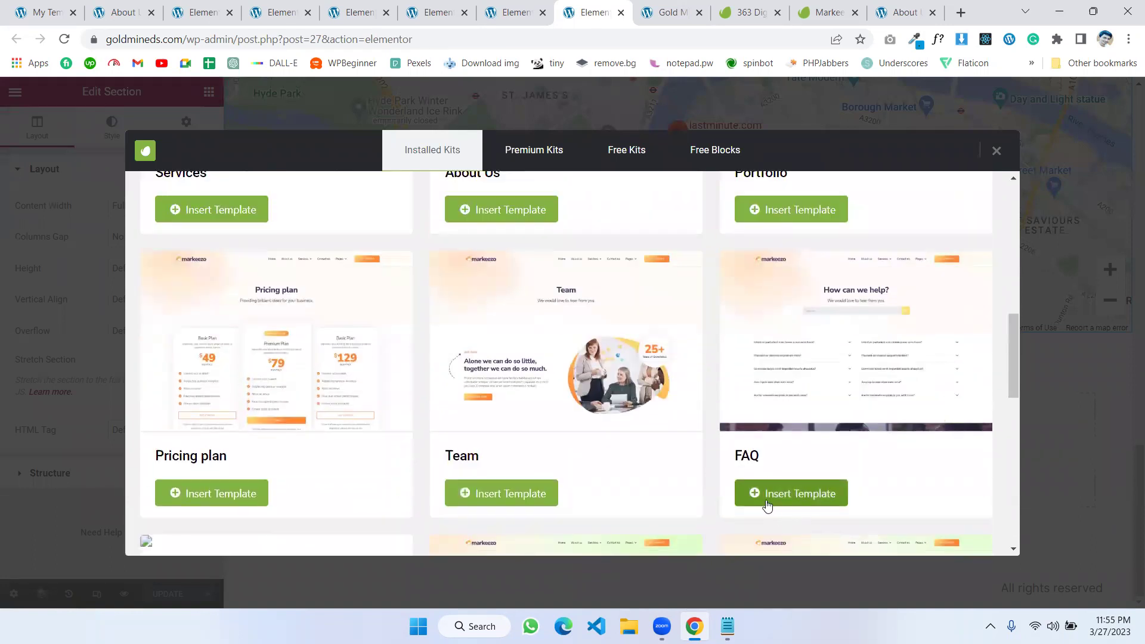
click(800, 501)
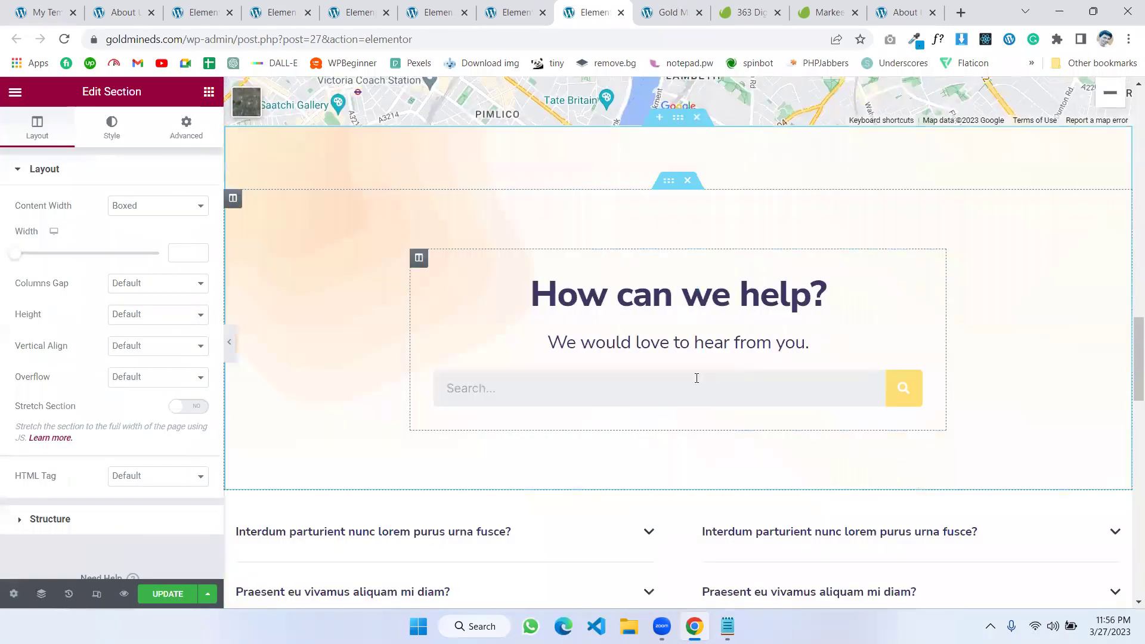
Step: Look over the inserted FAQ sections down to the page end and back up to the contact details and map
scroll(645, 294, down, 9)
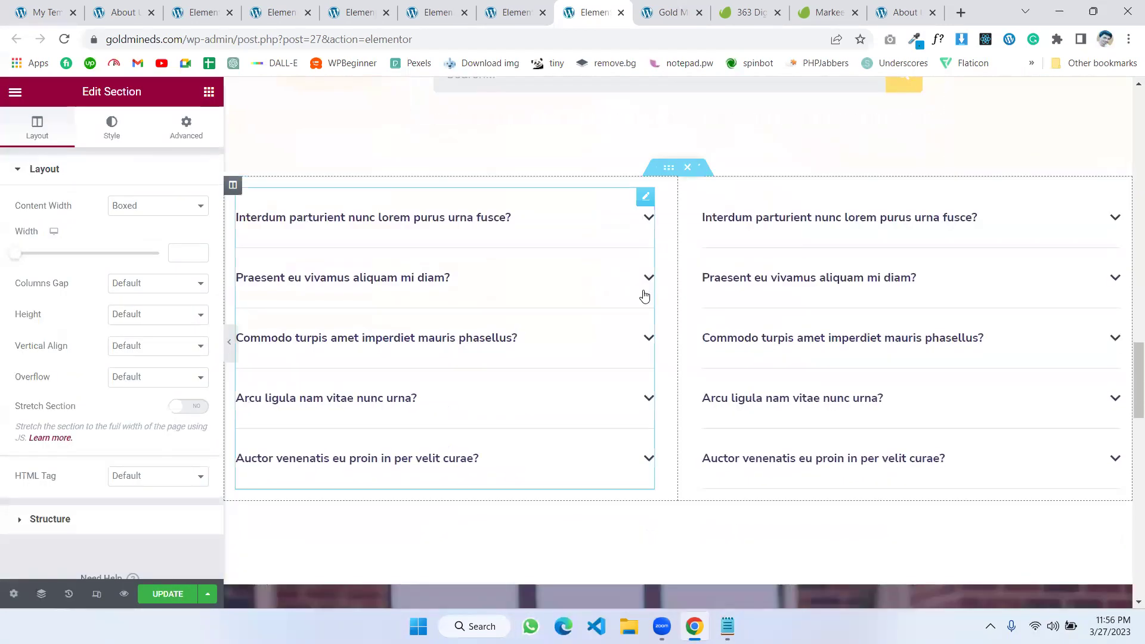
scroll(692, 252, down, 15)
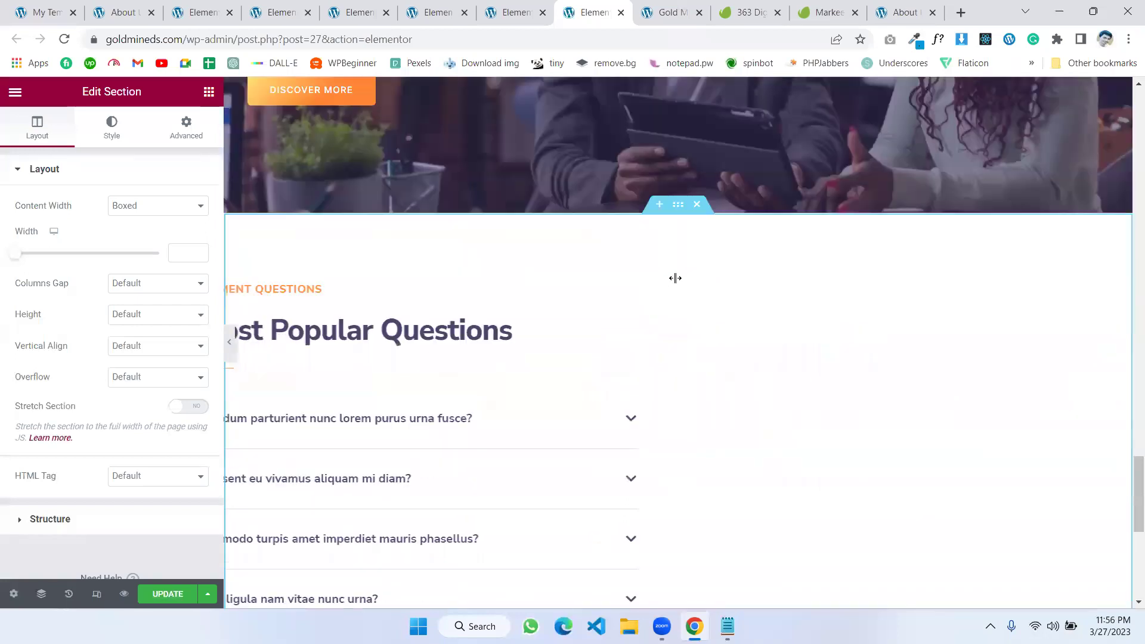
scroll(680, 281, up, 15)
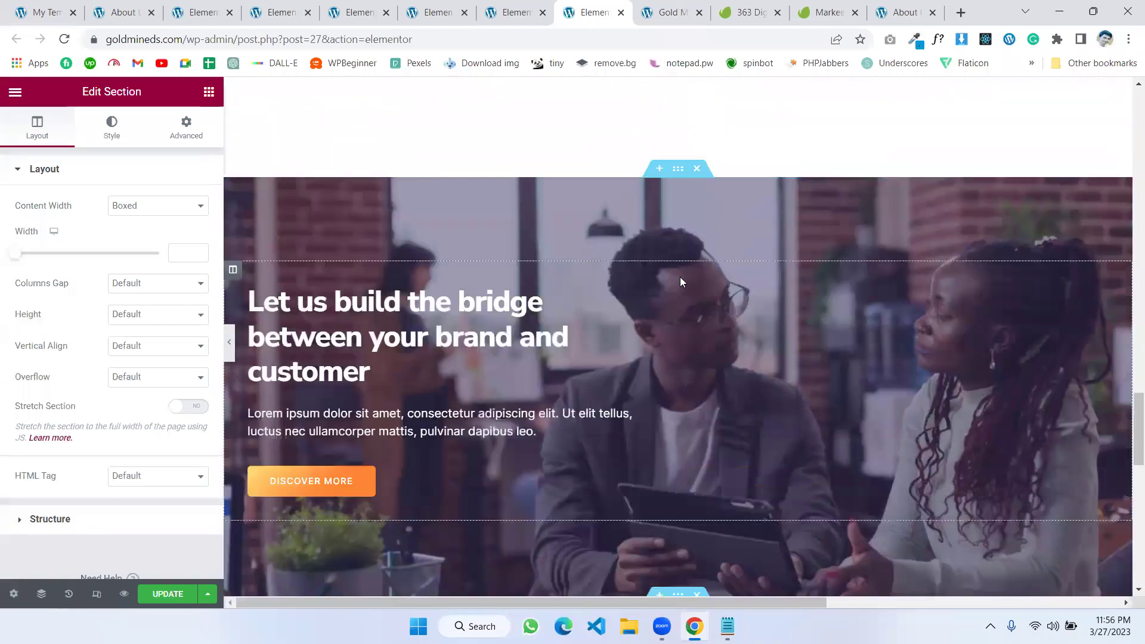
scroll(681, 282, down, 15)
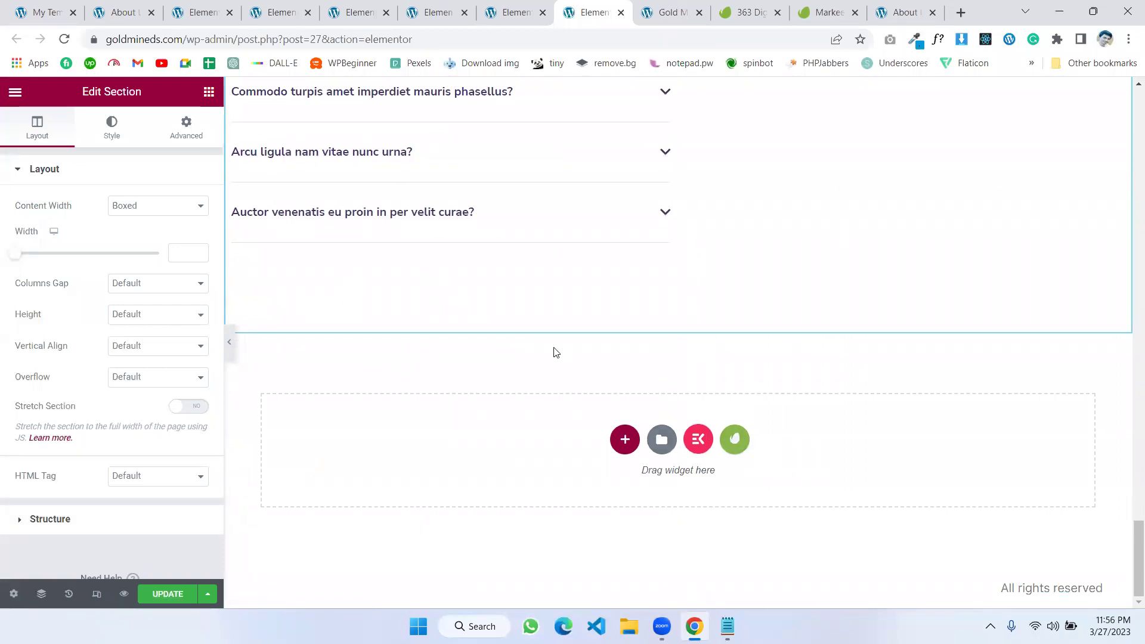
scroll(566, 294, up, 20)
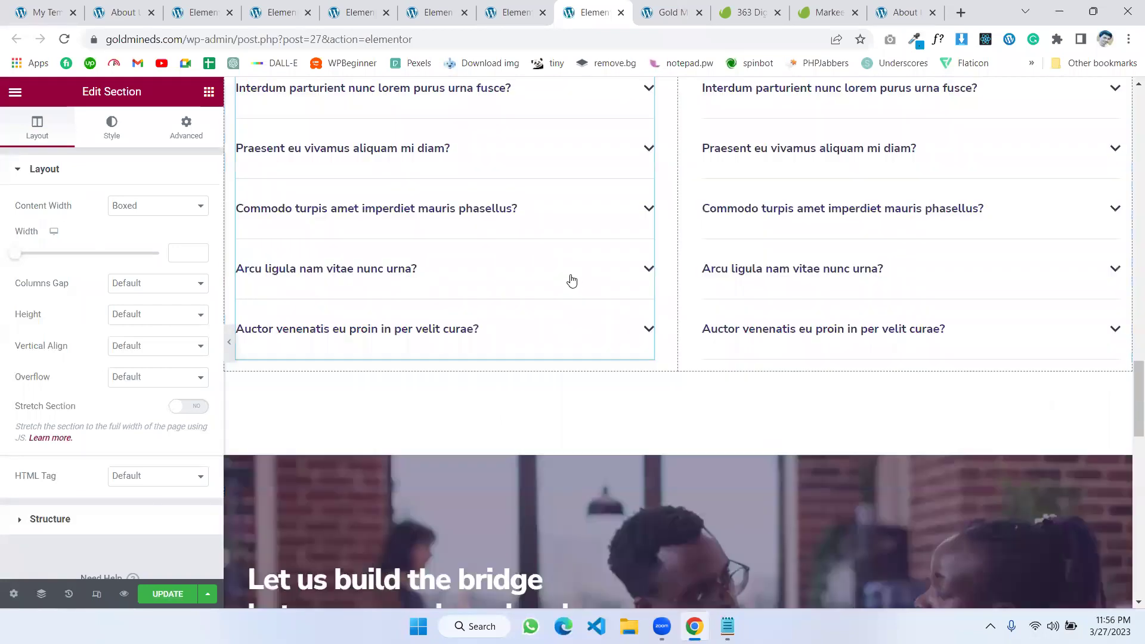
scroll(593, 299, up, 5)
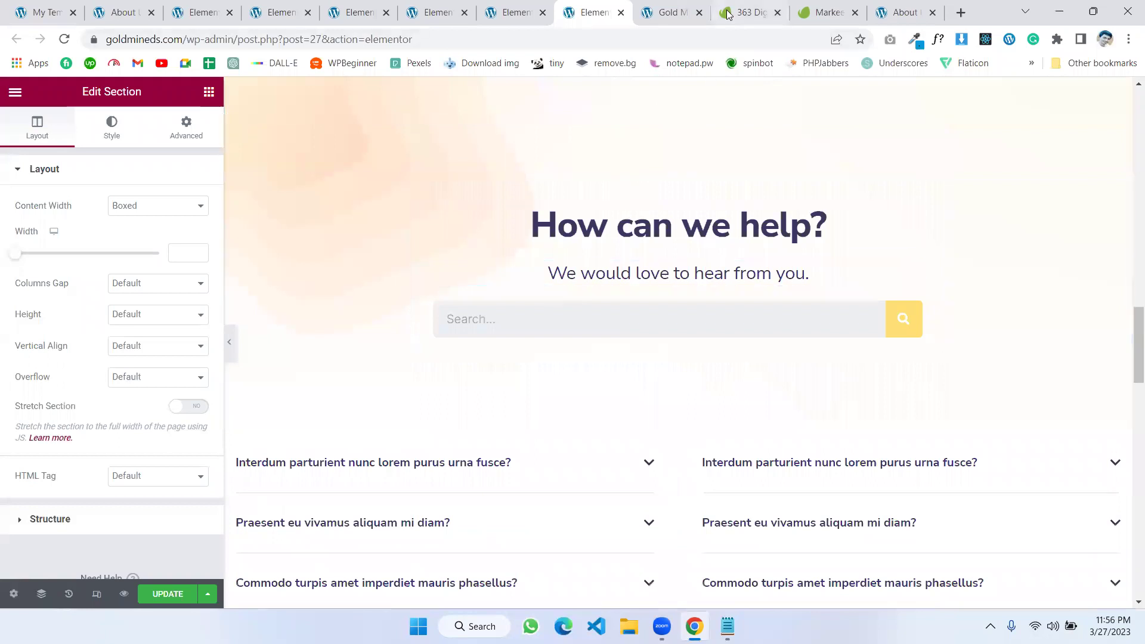
scroll(644, 255, up, 5)
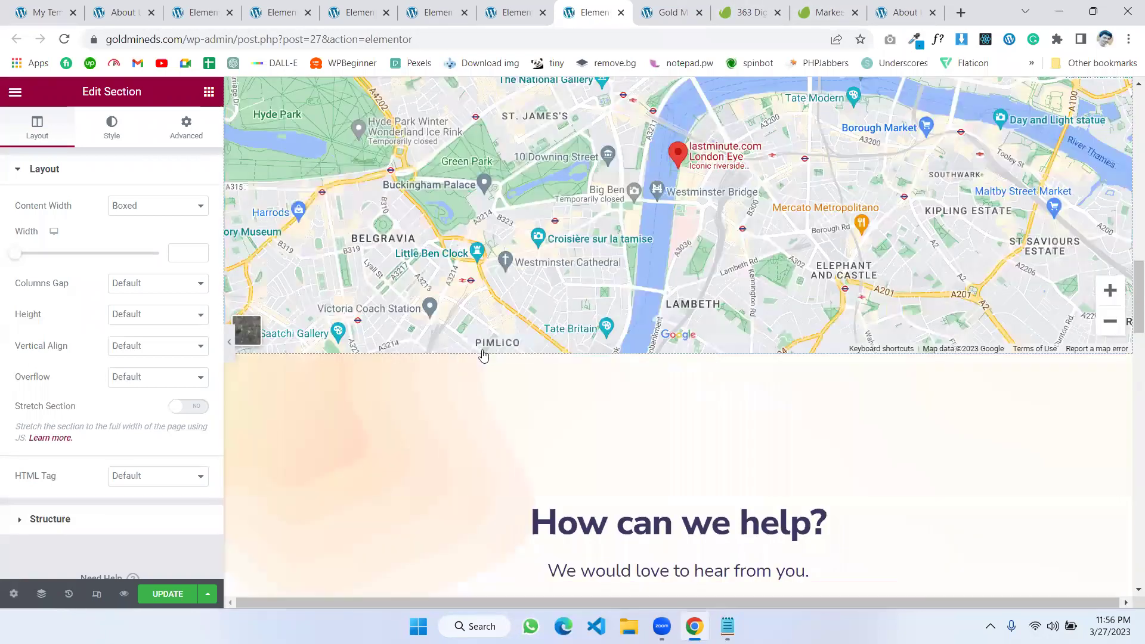
scroll(553, 355, up, 8)
scroll(642, 340, down, 4)
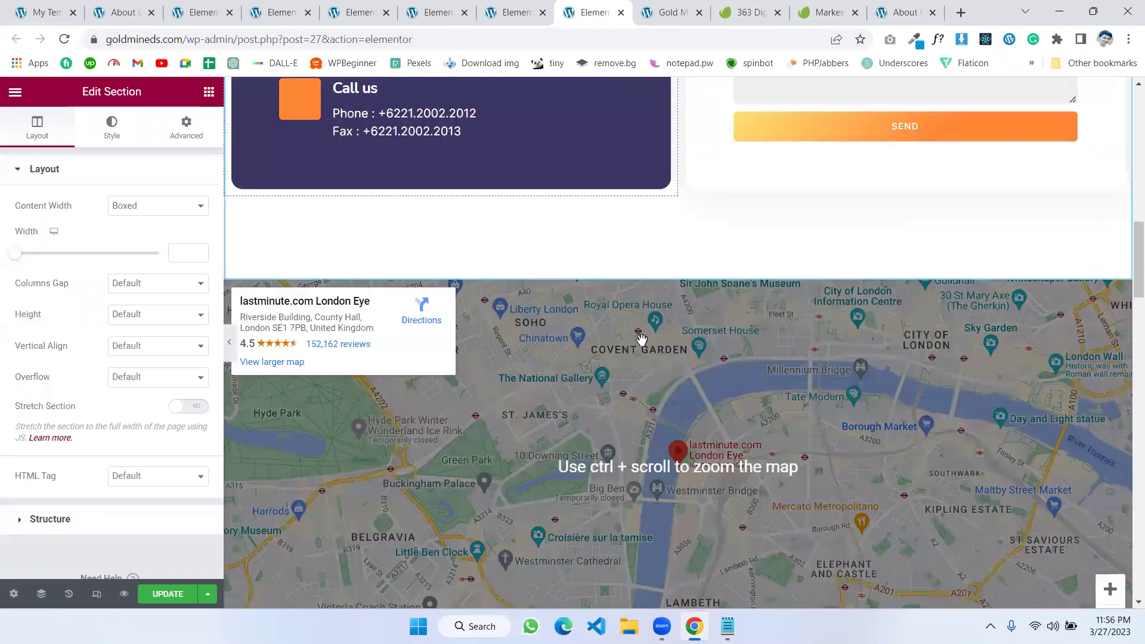
scroll(613, 389, down, 5)
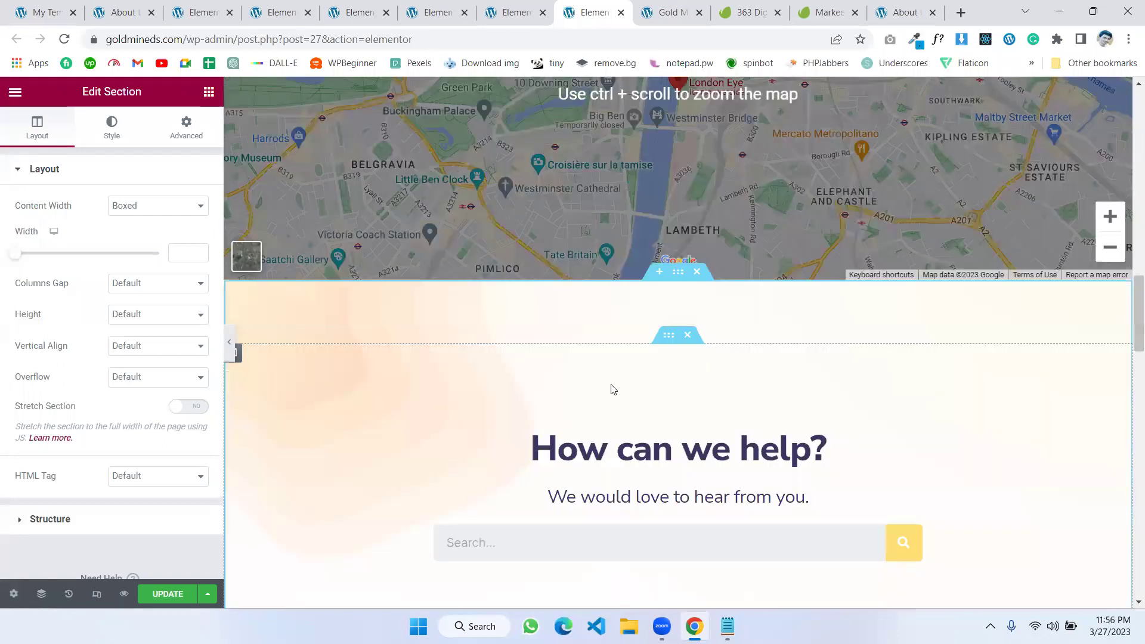